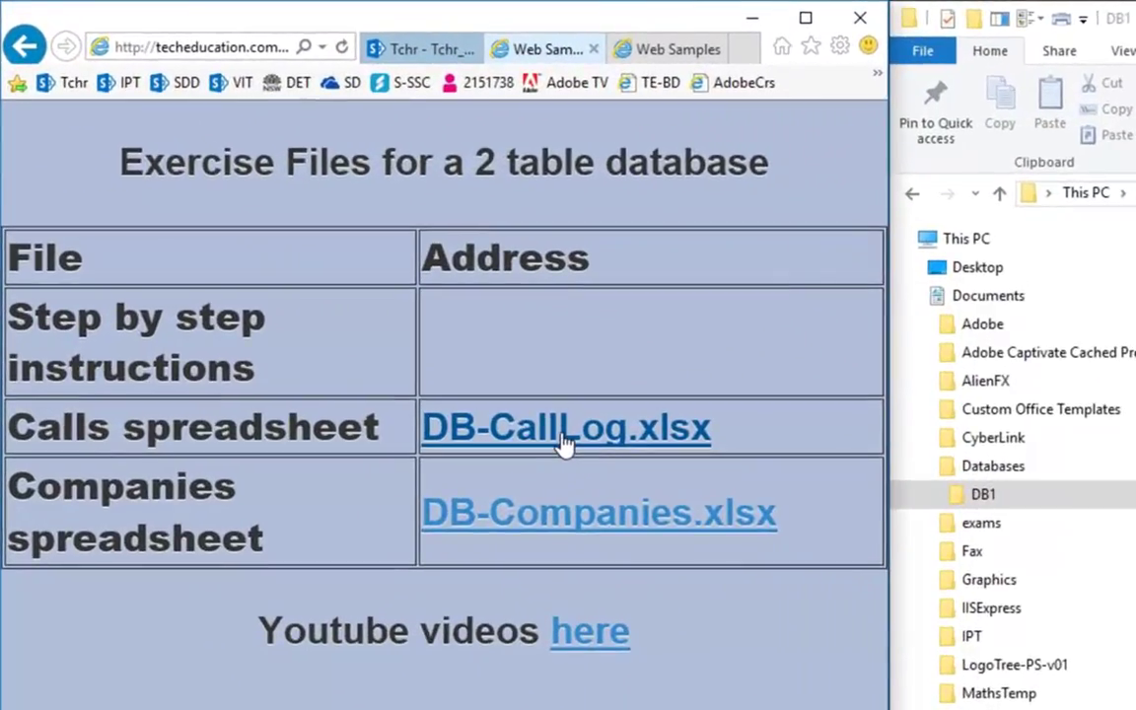
Step: Save the DB-Companies.xlsx link target into Documents\Databases\DB1 with Save target as
{"action": "right_click", "coordinate": [553, 520]}
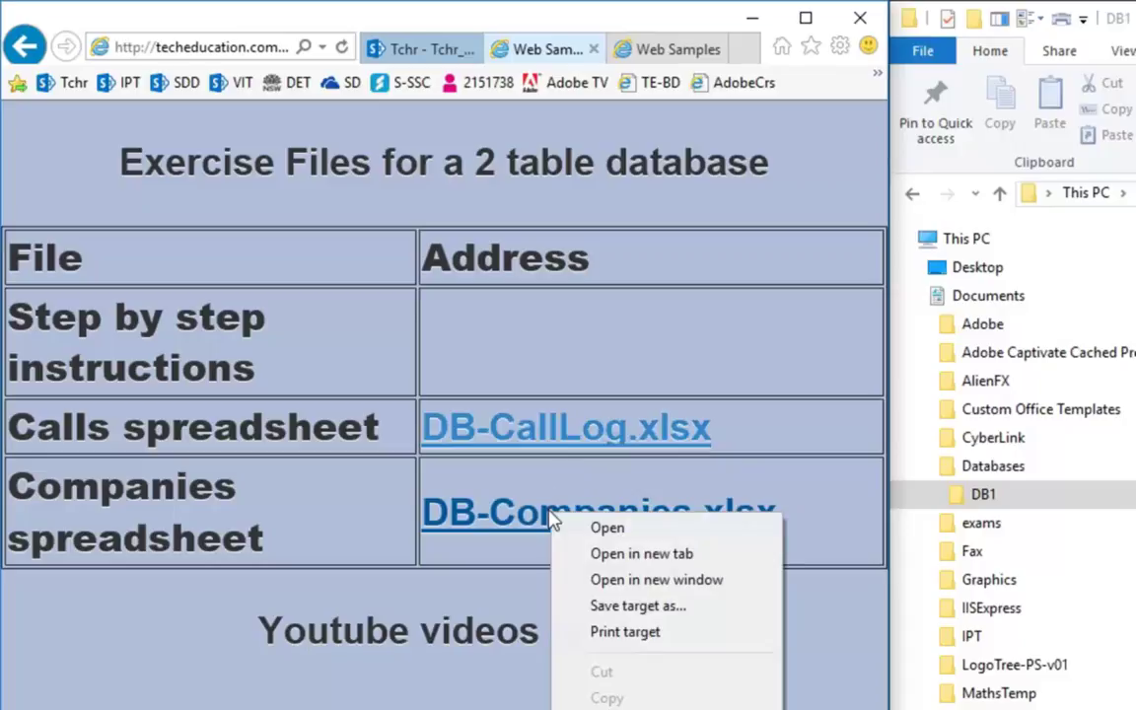
{"action": "left_click", "coordinate": [603, 606]}
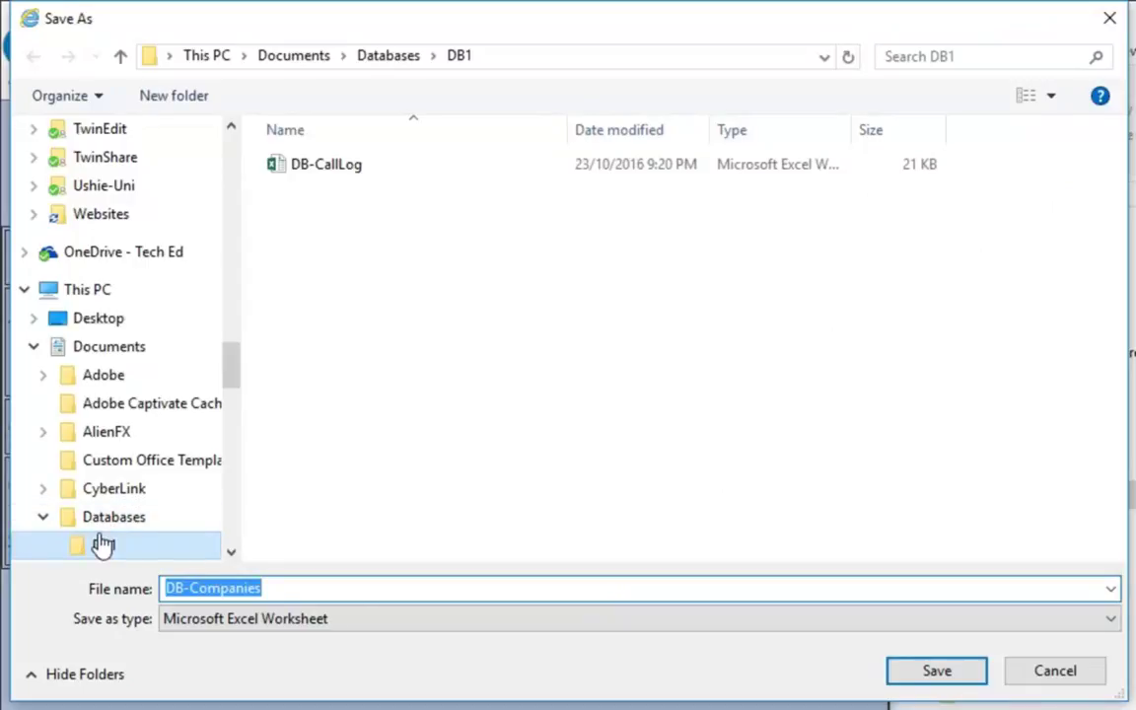
{"action": "left_click", "coordinate": [937, 671]}
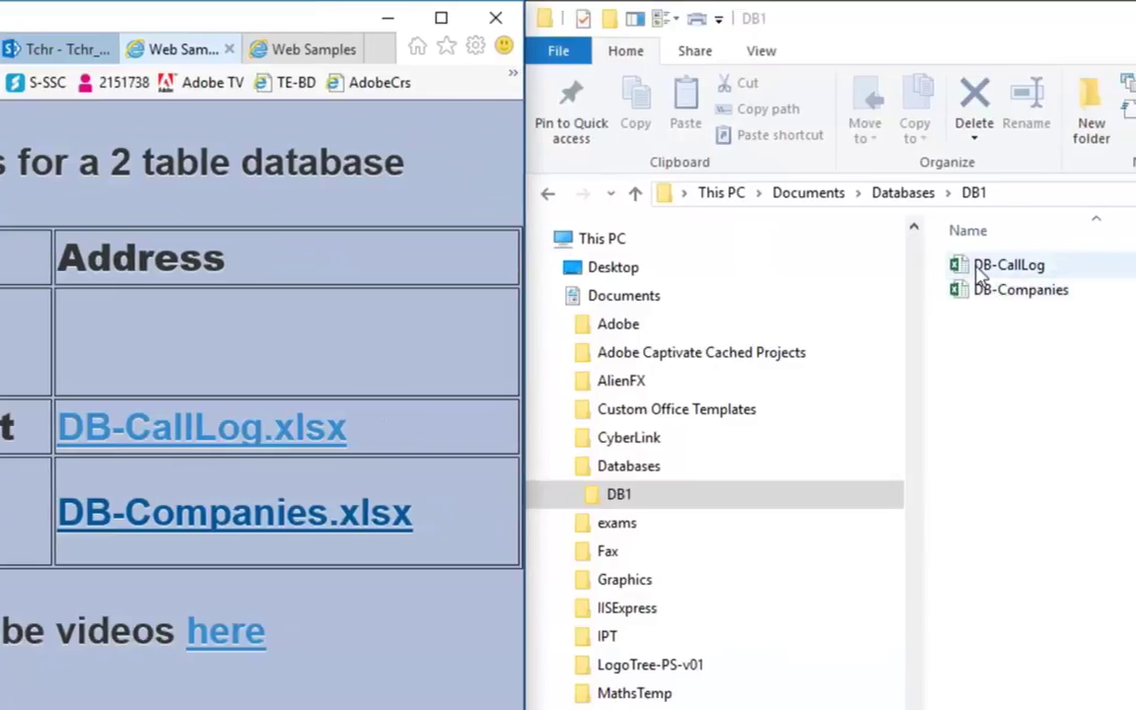
Step: Open DB-CallLog, then move and narrow the DB-Companies window toward the right
{"action": "double_click", "coordinate": [982, 271]}
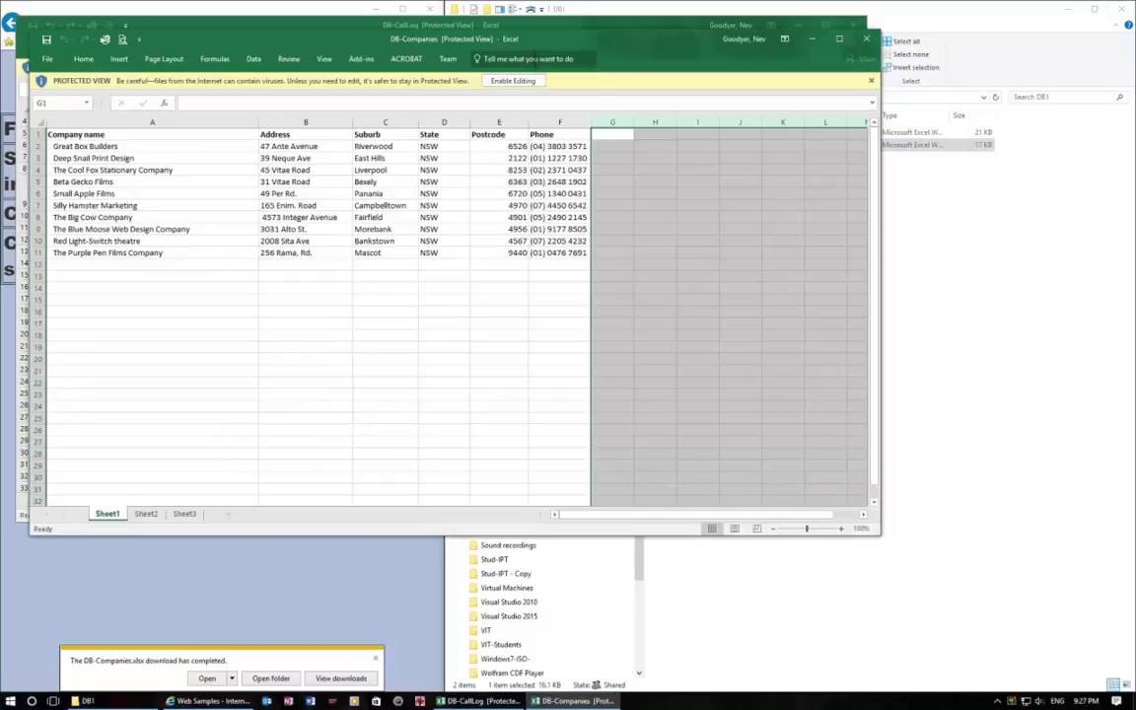
{"action": "left_click_drag", "start_coordinate": [524, 47], "coordinate": [753, 158]}
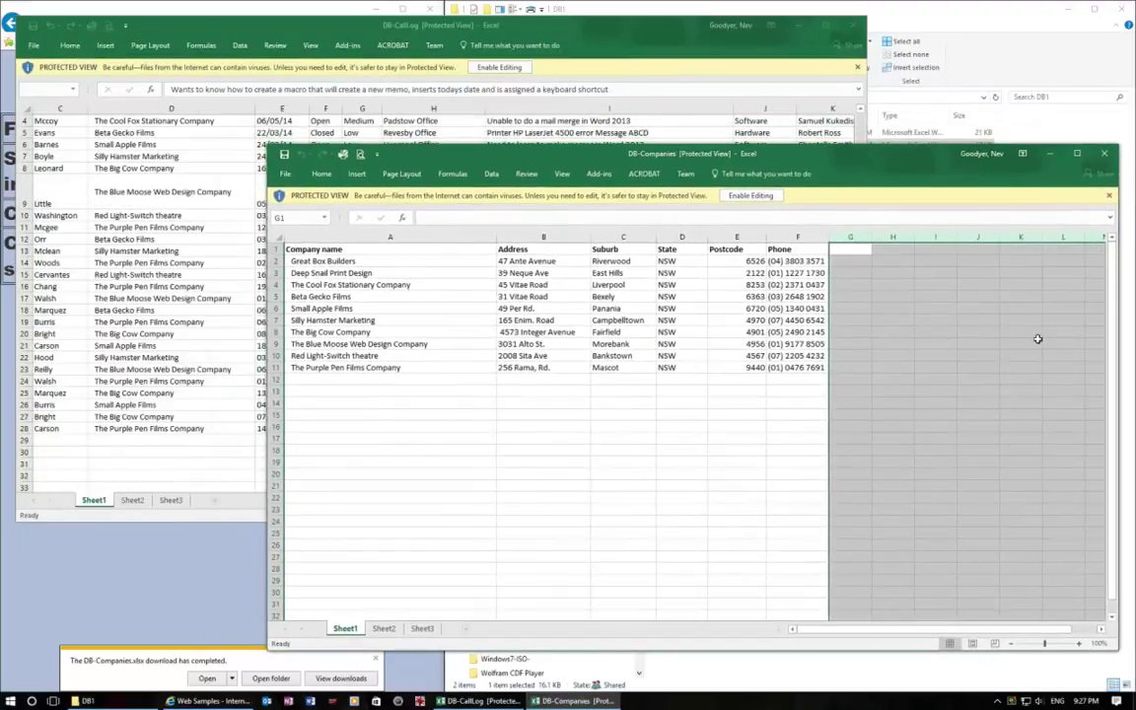
{"action": "left_click_drag", "start_coordinate": [1119, 358], "coordinate": [892, 358]}
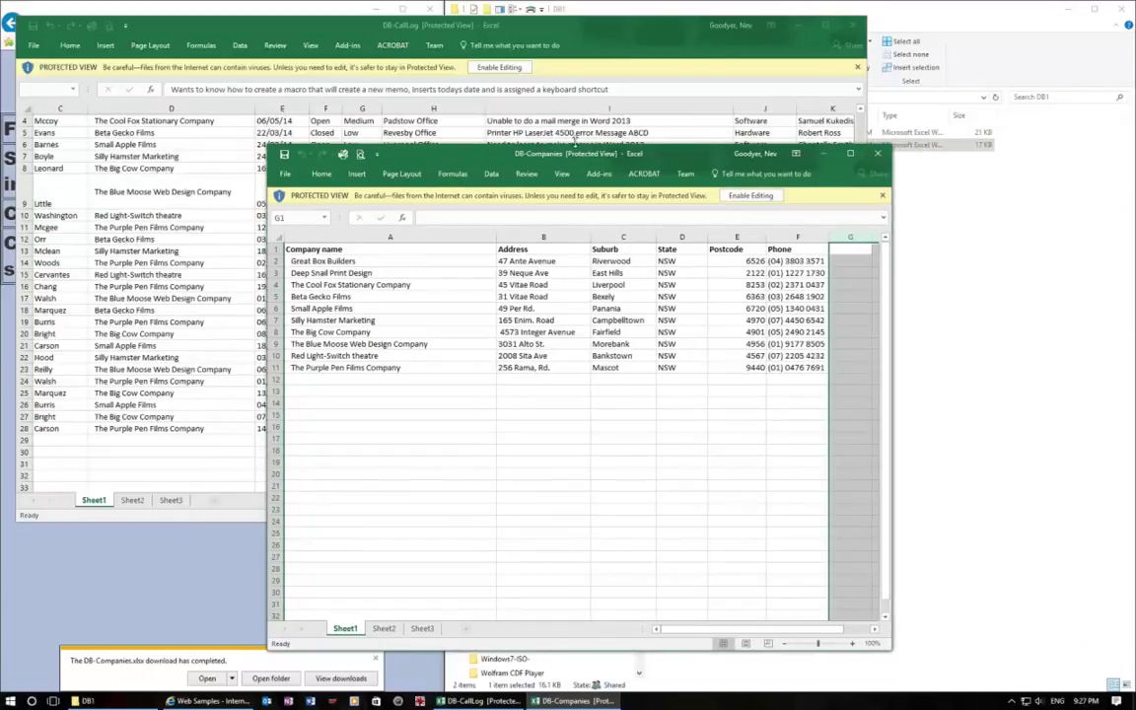
{"action": "left_click_drag", "start_coordinate": [575, 163], "coordinate": [786, 174]}
Step: Enlarge the DB-CallLog window to show column L, then bring DB-Companies back in front
{"action": "left_click", "coordinate": [482, 30]}
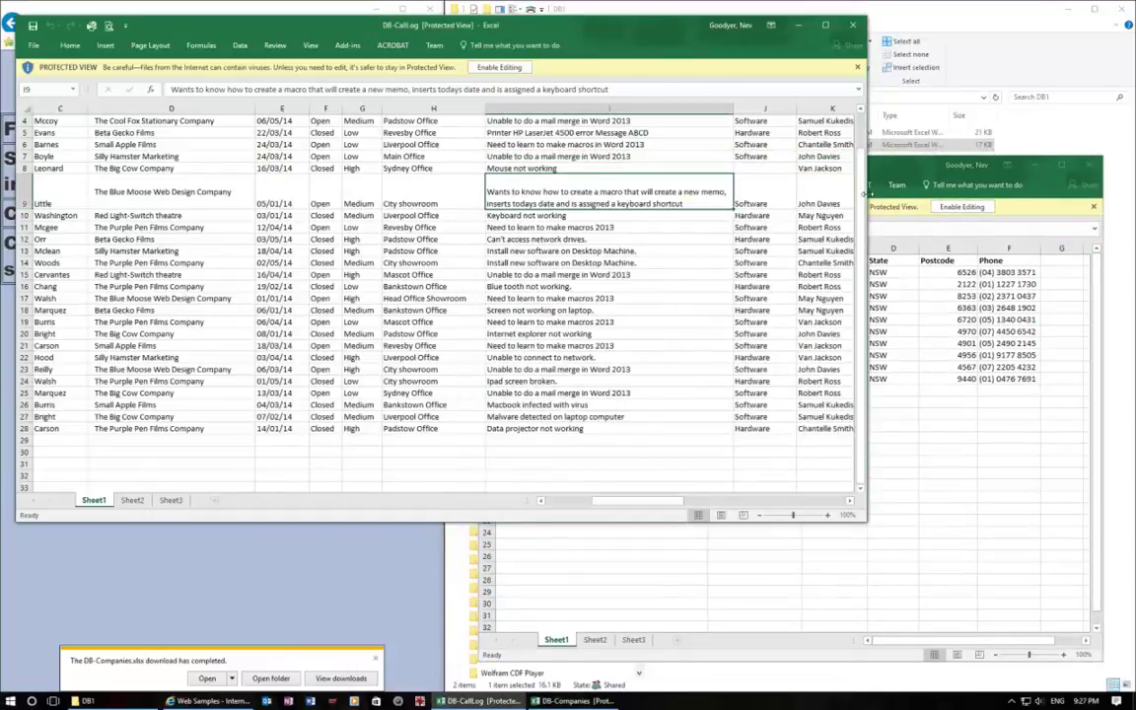
{"action": "left_click_drag", "start_coordinate": [868, 195], "coordinate": [1113, 205]}
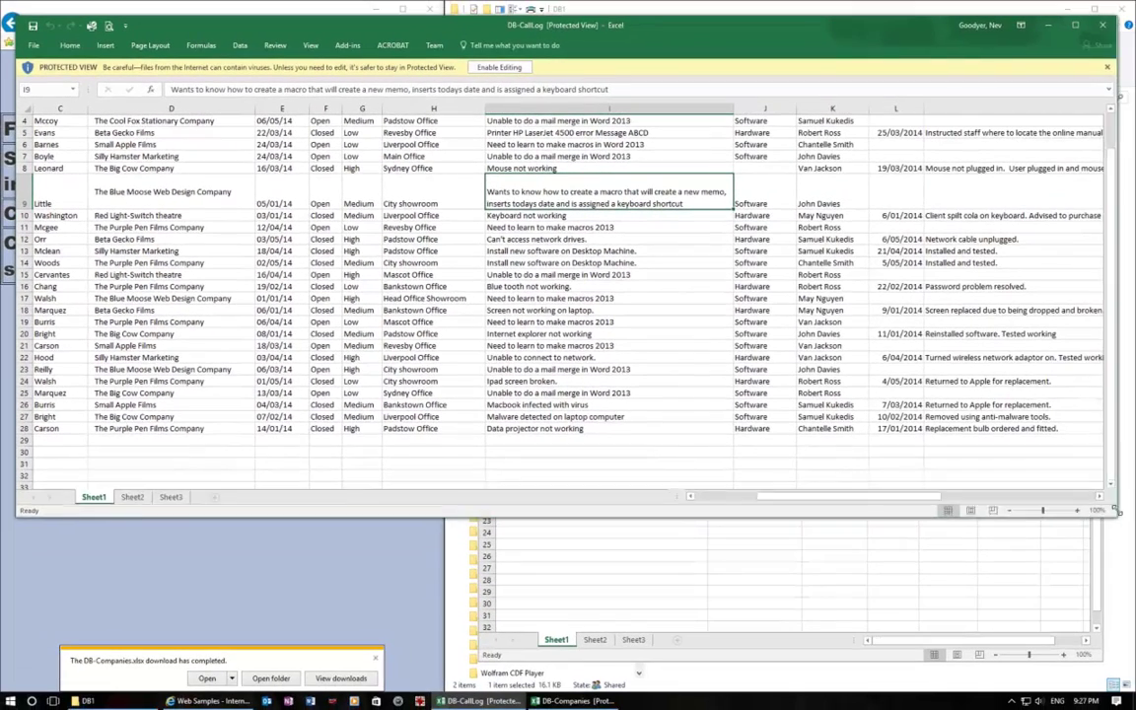
{"action": "left_click_drag", "start_coordinate": [1130, 483], "coordinate": [1125, 498]}
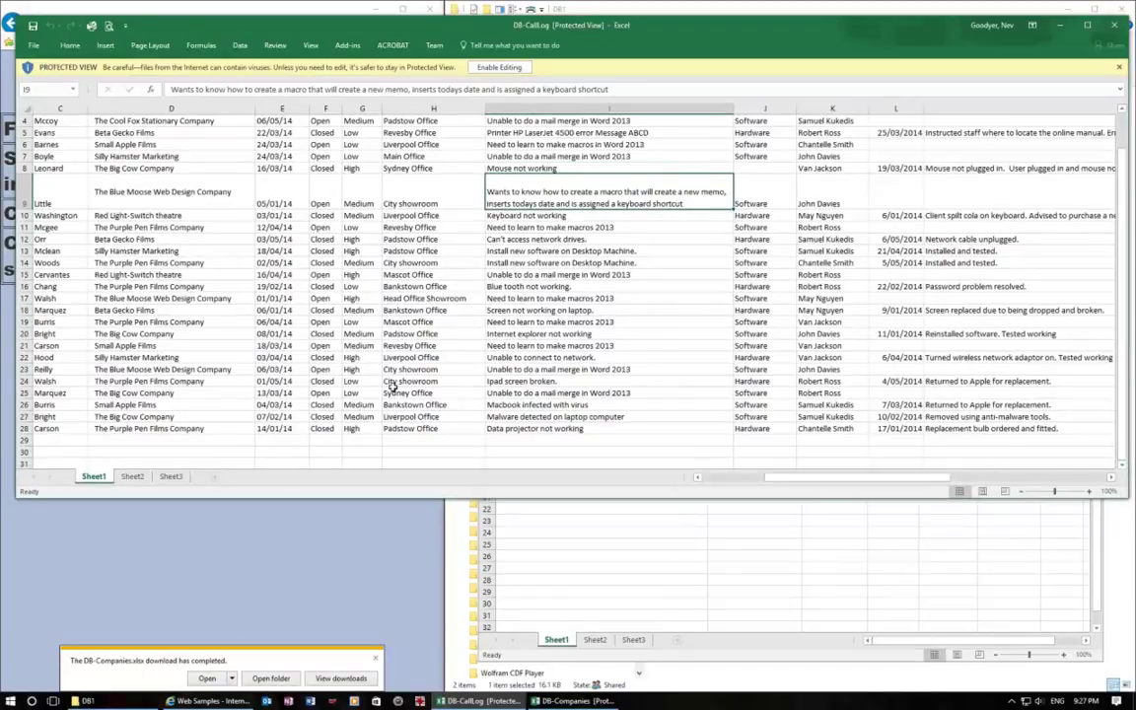
{"action": "left_click", "coordinate": [691, 527]}
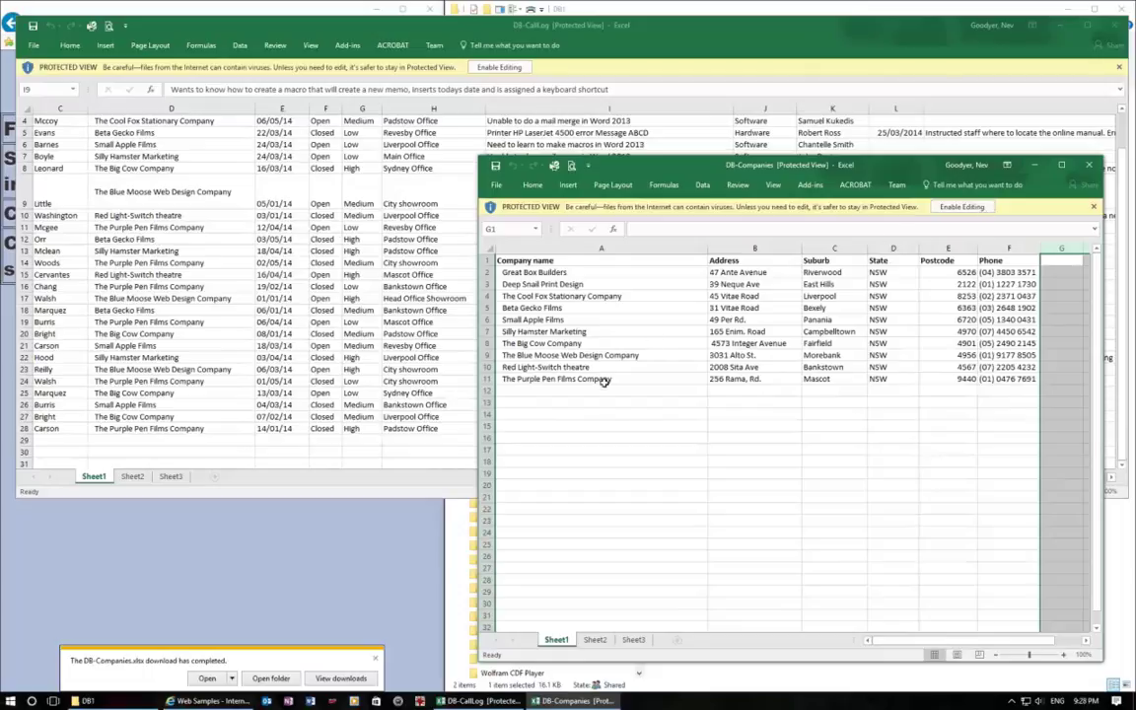
Step: Select empty cell A12 in DB-Companies and enable editing of the workbook
{"action": "left_click", "coordinate": [605, 389]}
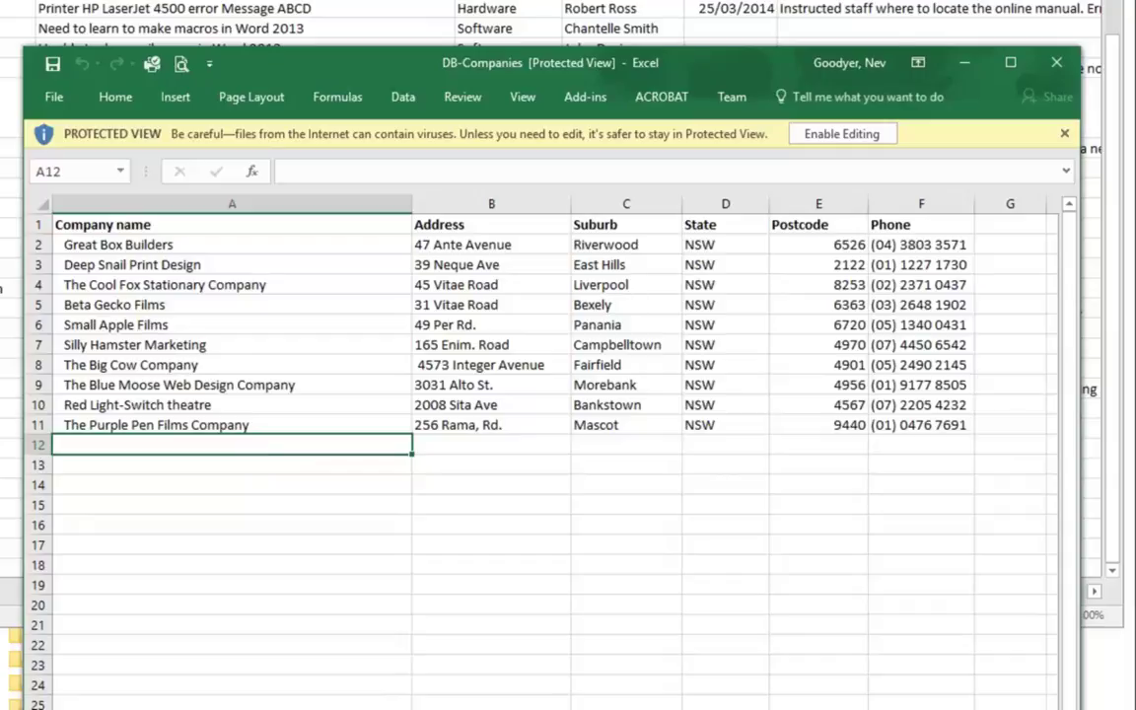
{"action": "left_click", "coordinate": [848, 140]}
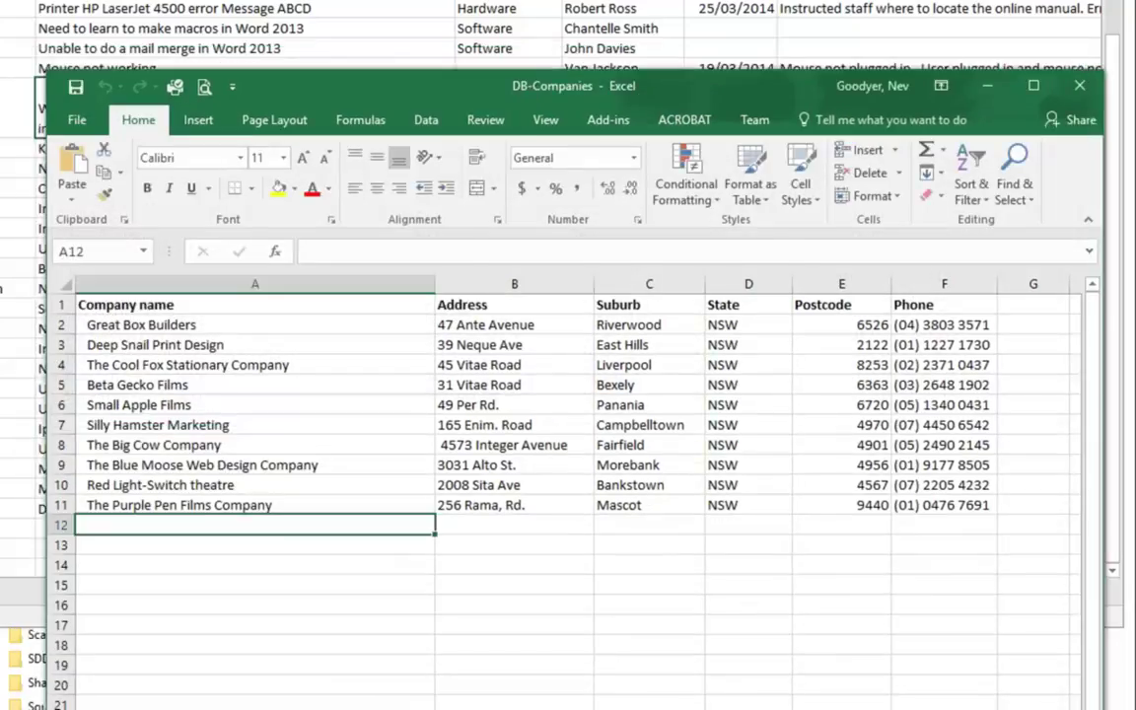
{"action": "key", "text": "alt+Tab"}
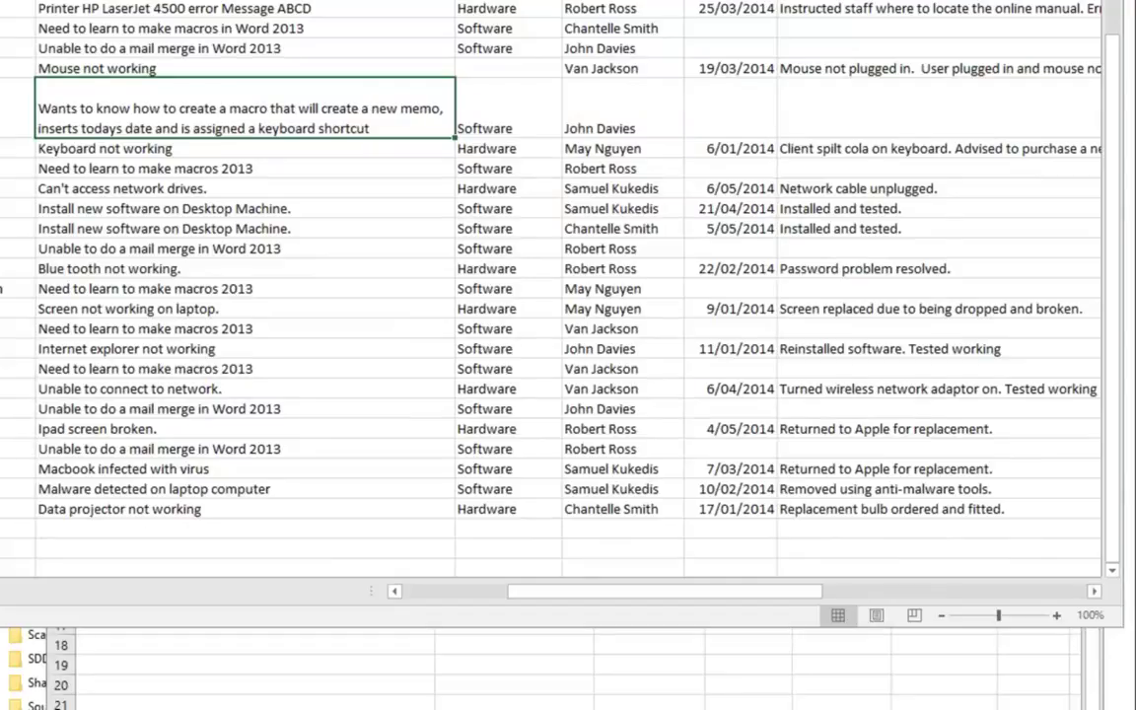
{"action": "key", "text": "alt+Tab"}
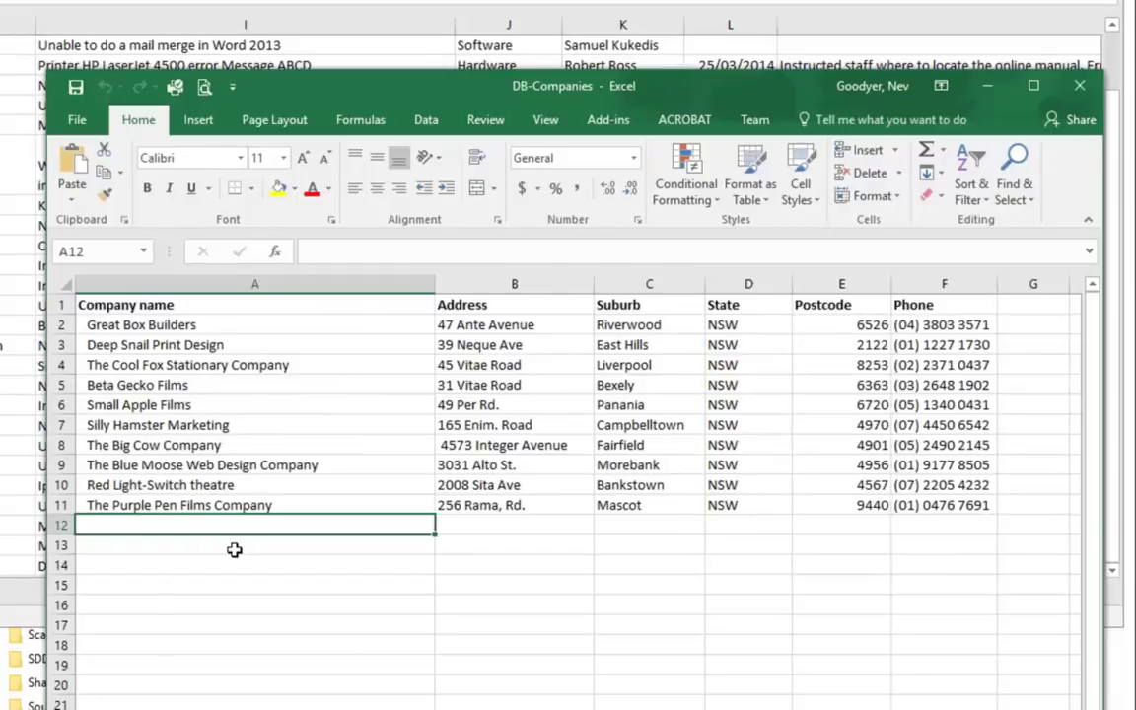
Step: Enter Sydney Secondary College, address Tayleor St Glebe, and suburb Glebe in row 12
{"action": "type", "text": "Sydney"}
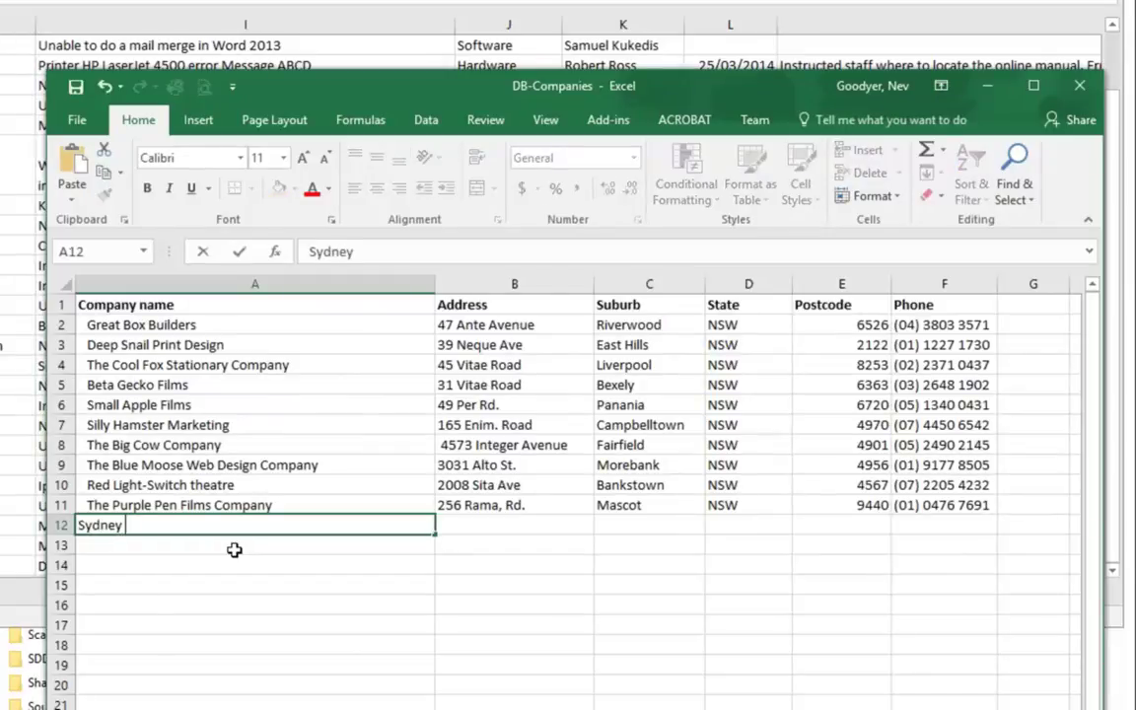
{"action": "type", "text": " Secondary College"}
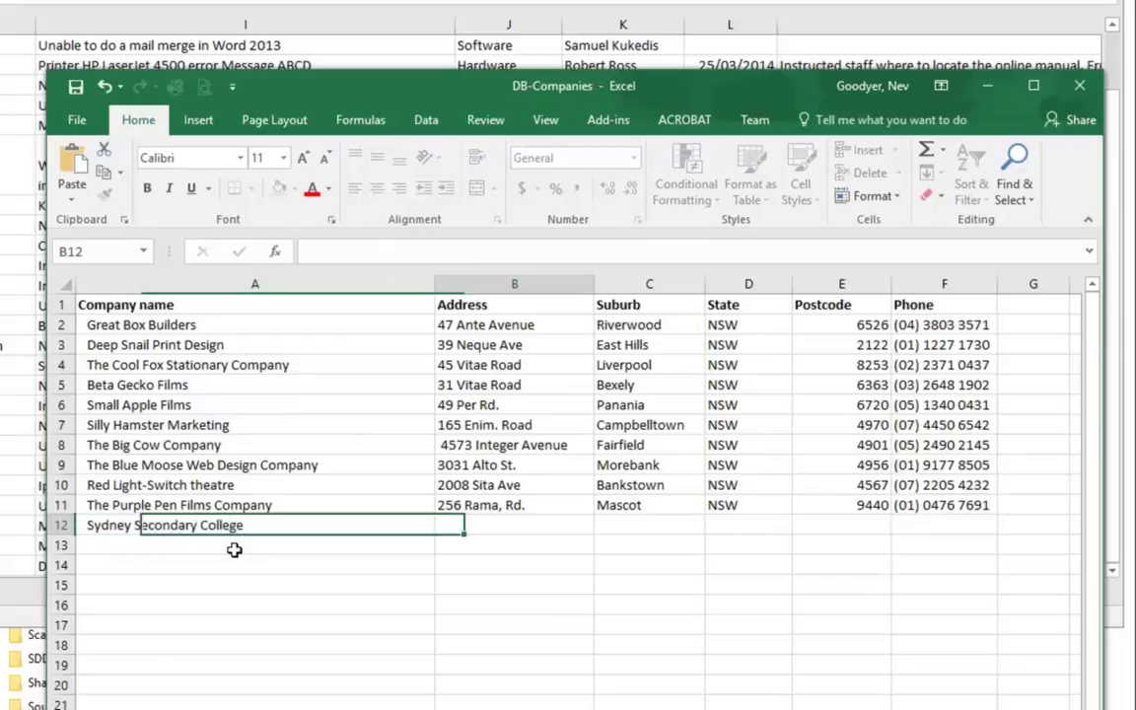
{"action": "key", "text": "Tab"}
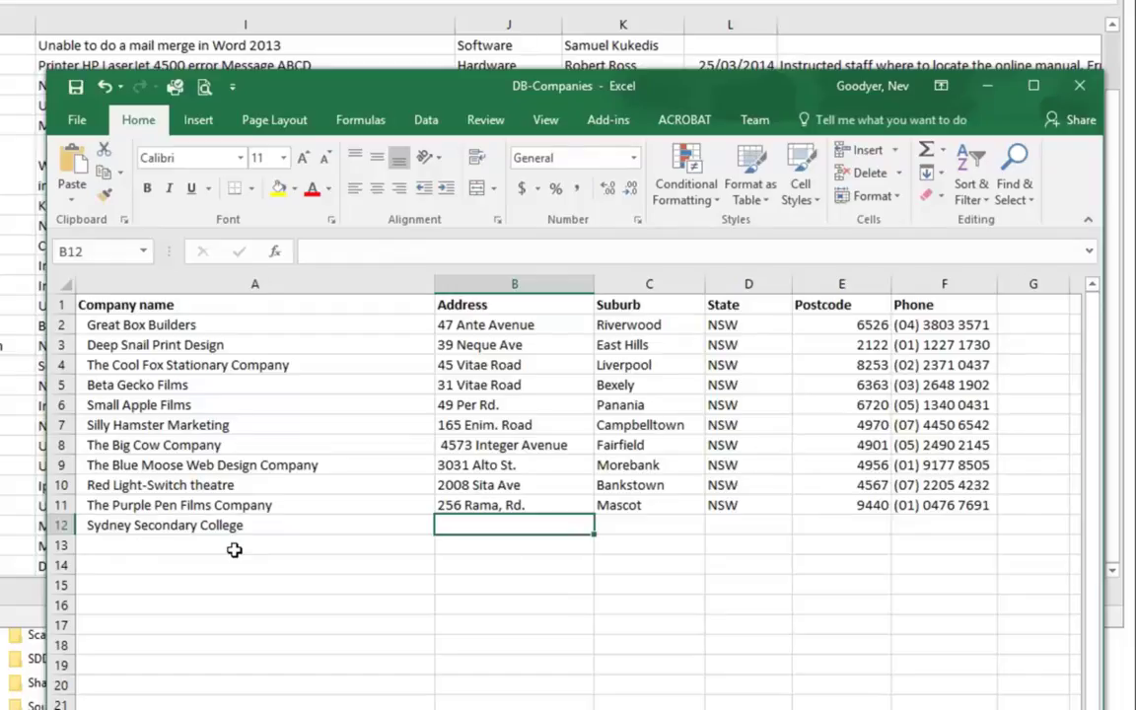
{"action": "type", "text": "Tayl"}
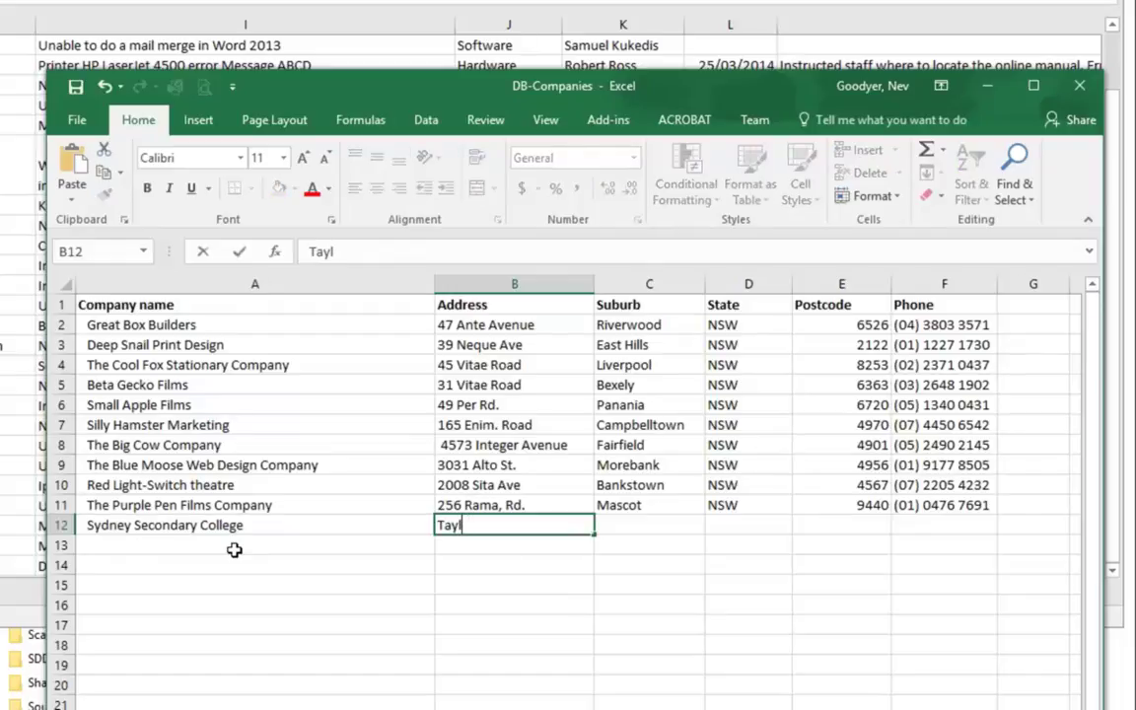
{"action": "type", "text": "eor St Glebe"}
{"action": "key", "text": "Tab"}
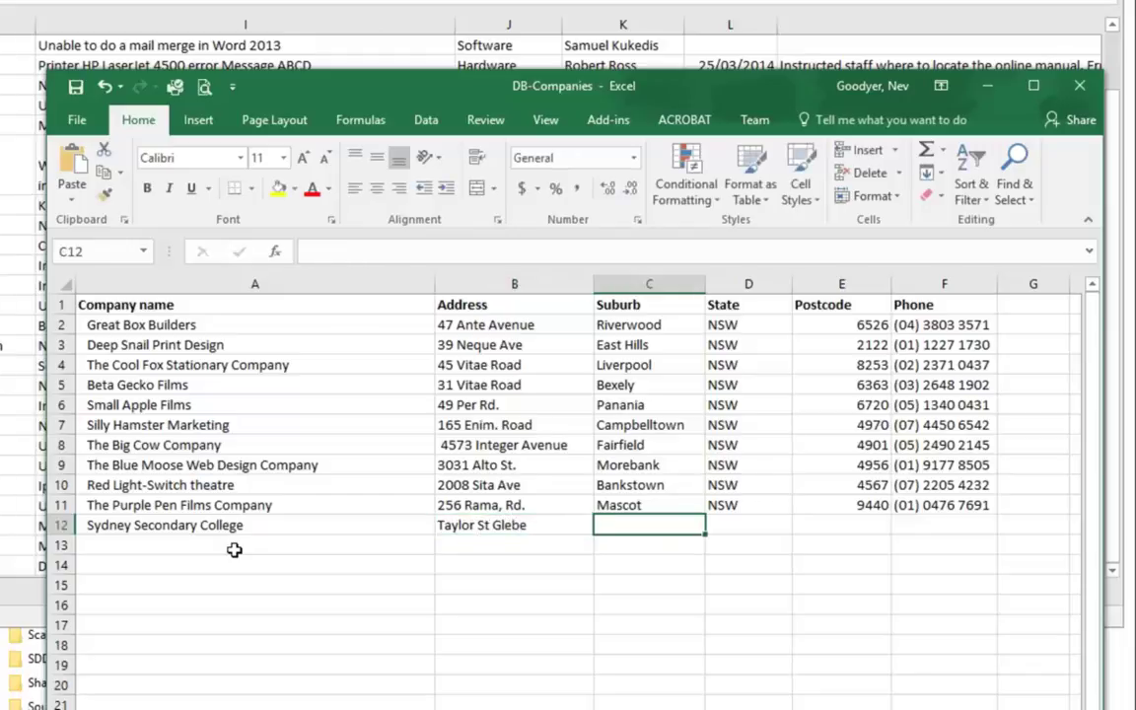
{"action": "type", "text": "Glebe"}
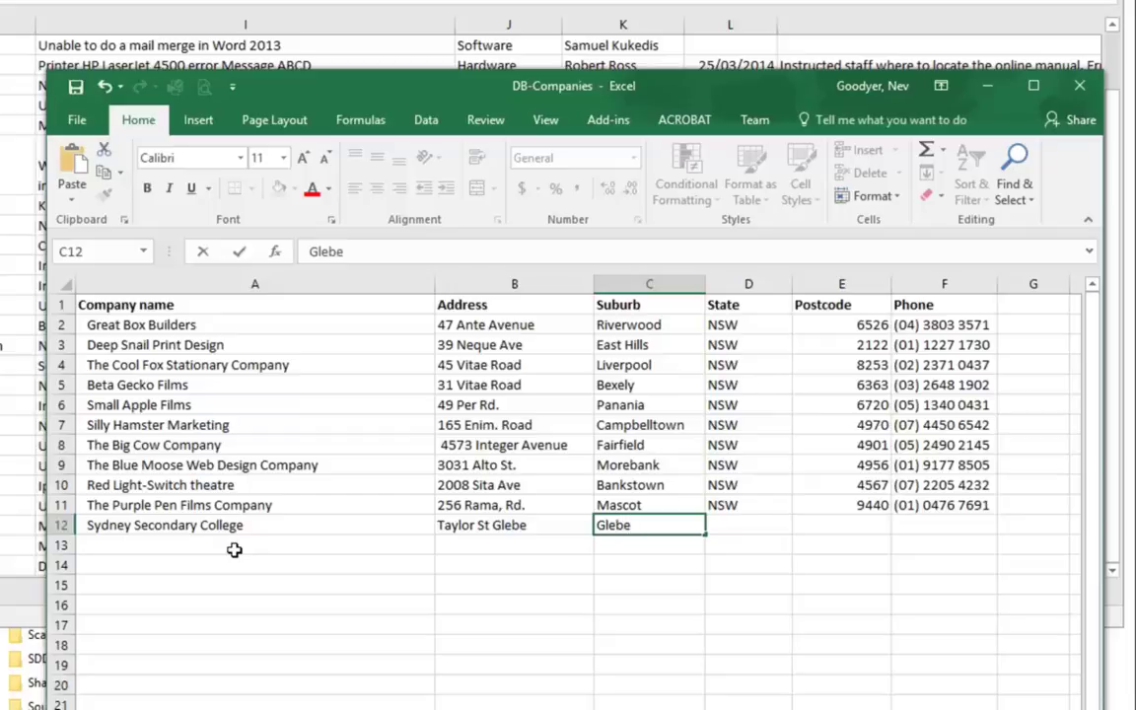
{"action": "key", "text": "Tab"}
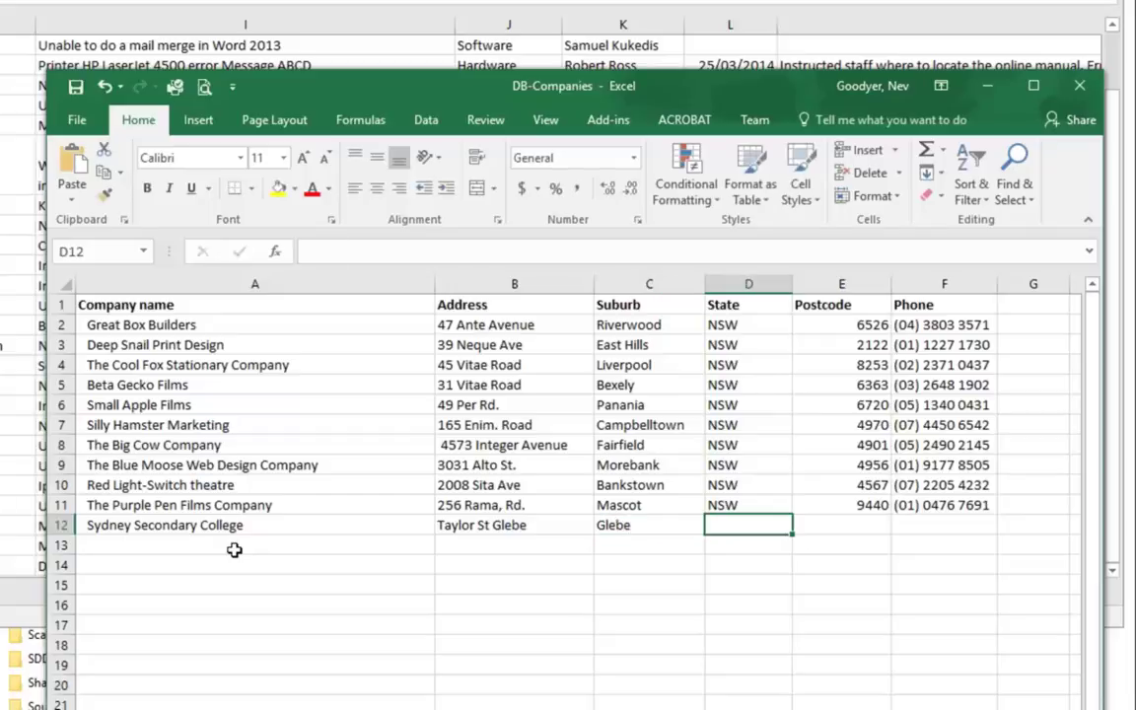
Step: Fill in state NSW, postcode 2042 and the company's phone number
{"action": "type", "text": "NSWSW"}
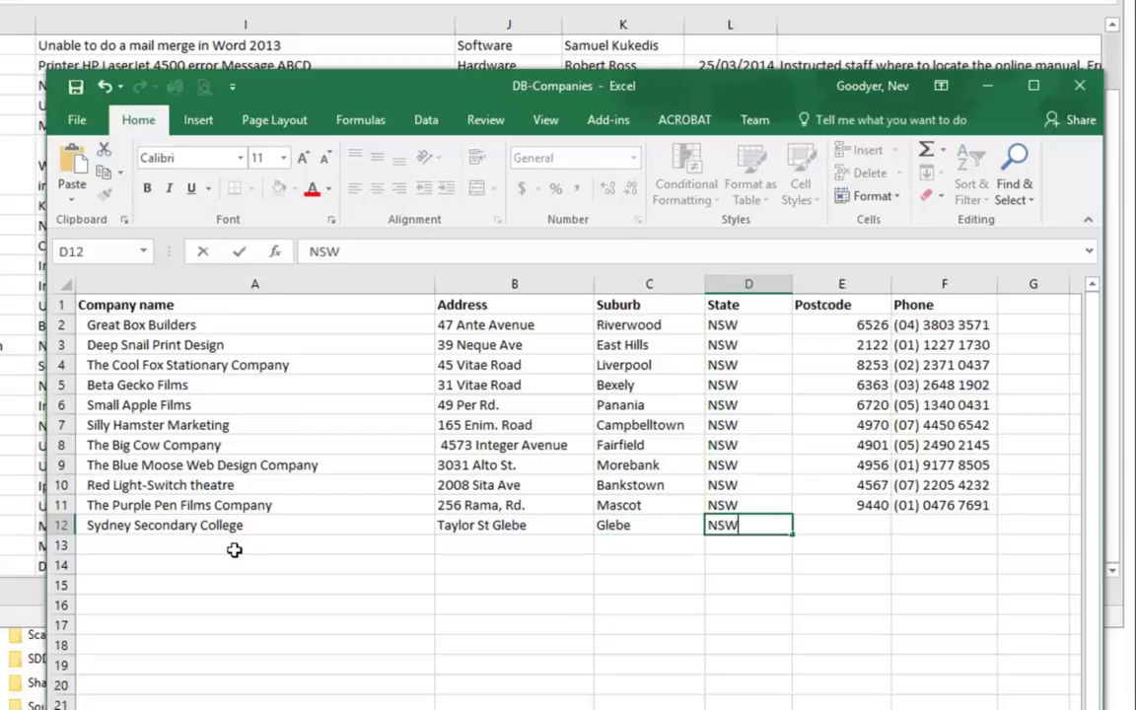
{"action": "key", "text": "Tab"}
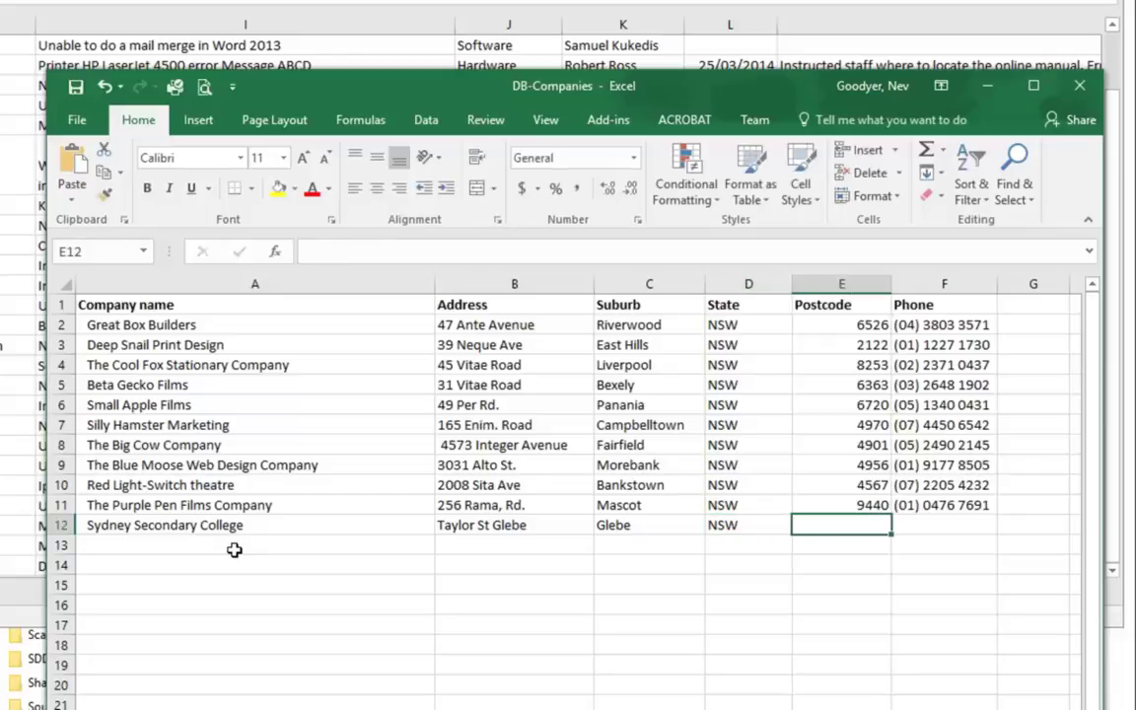
{"action": "type", "text": "20"}
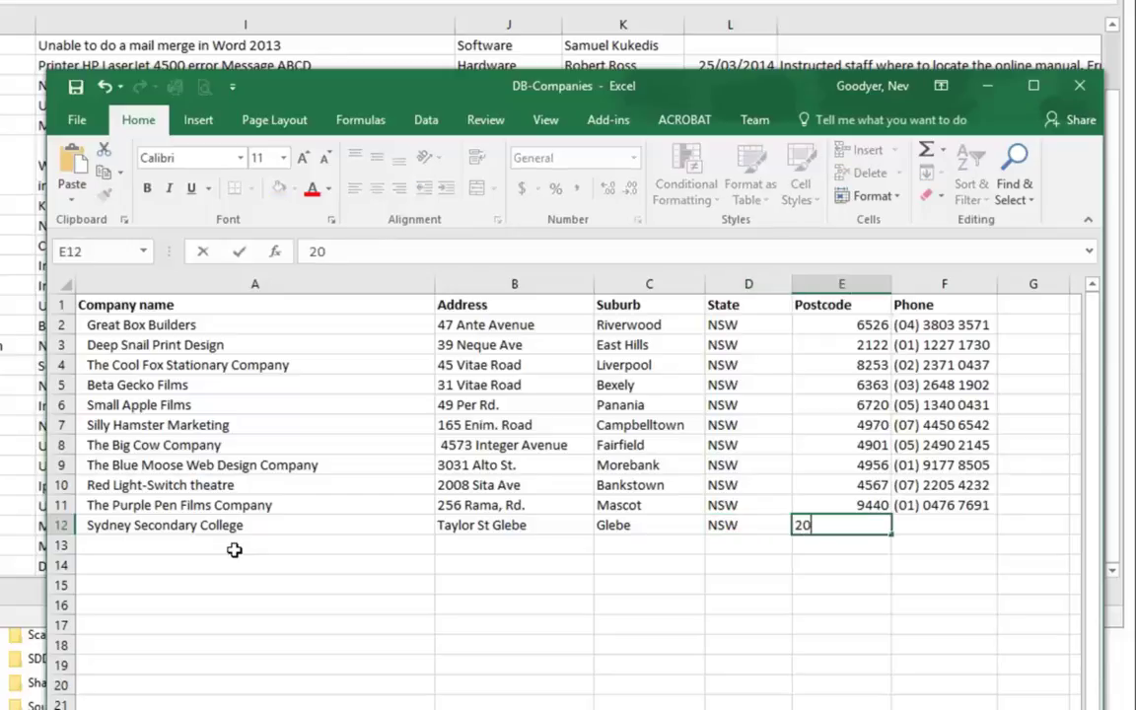
{"action": "type", "text": "42"}
{"action": "key", "text": "Tab"}
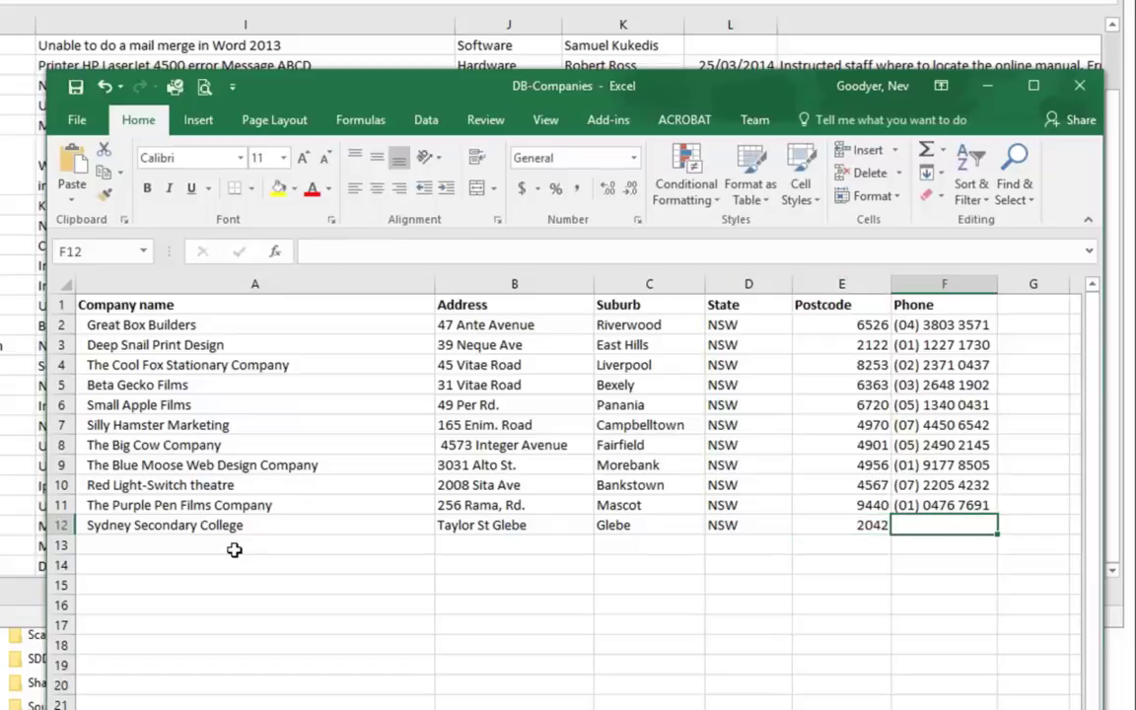
{"action": "type", "text": "(02"}
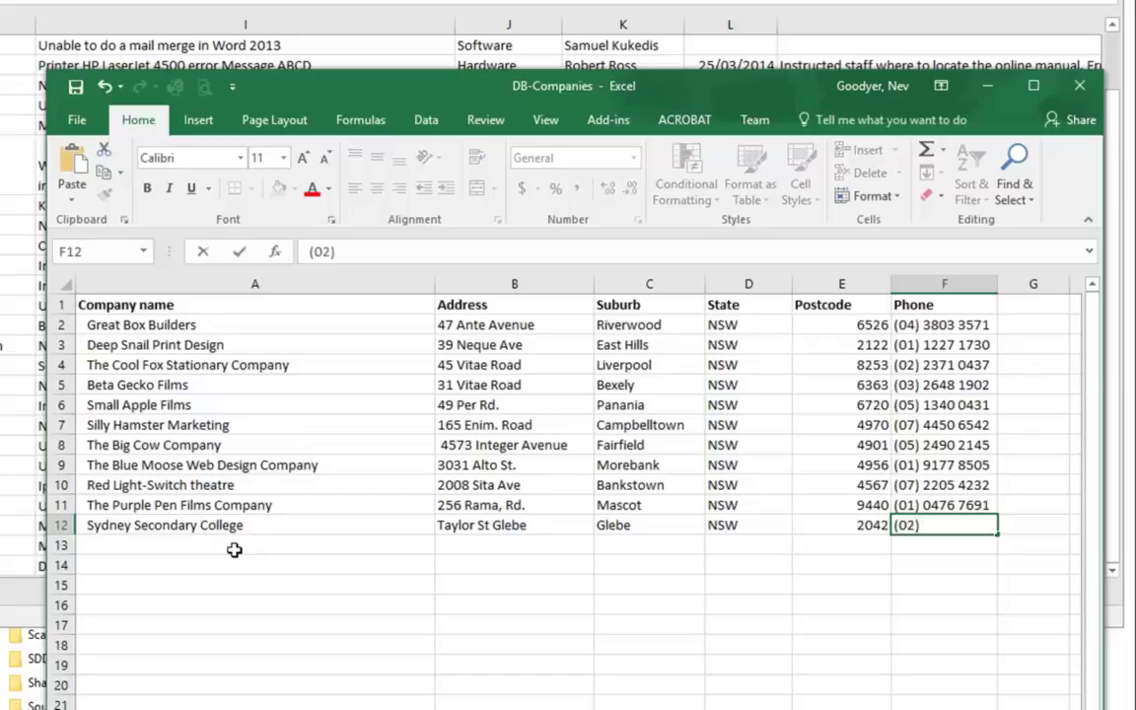
{"action": "type", "text": ") 2222 3333"}
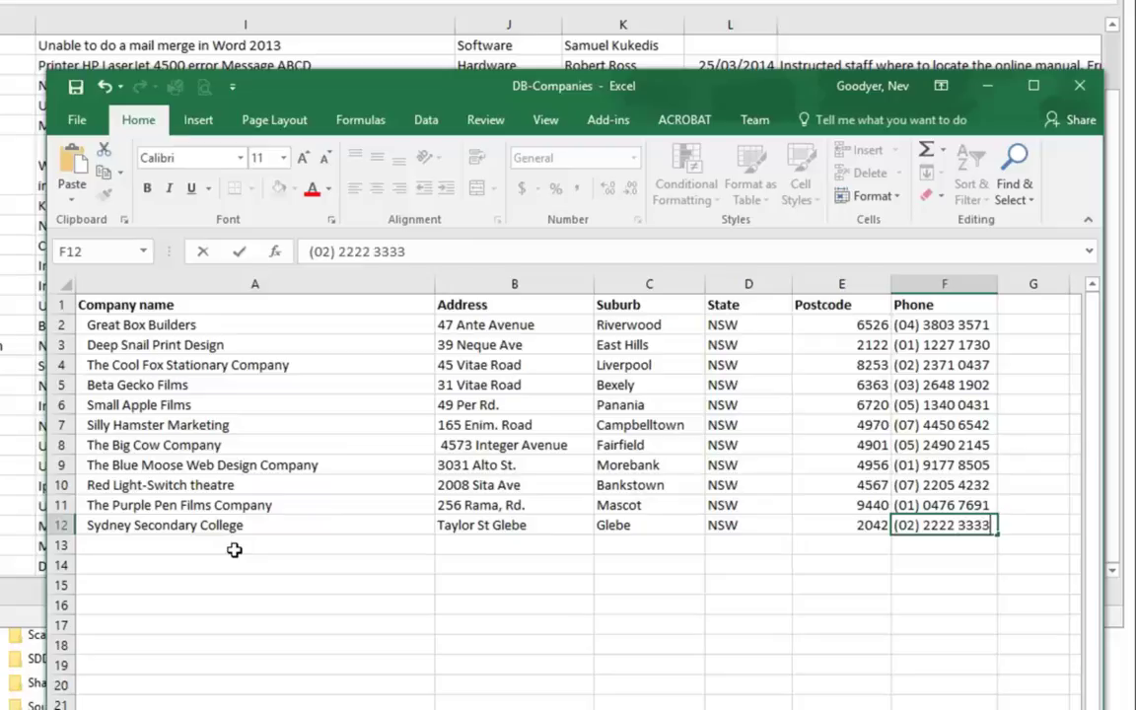
{"action": "key", "text": "Tab"}
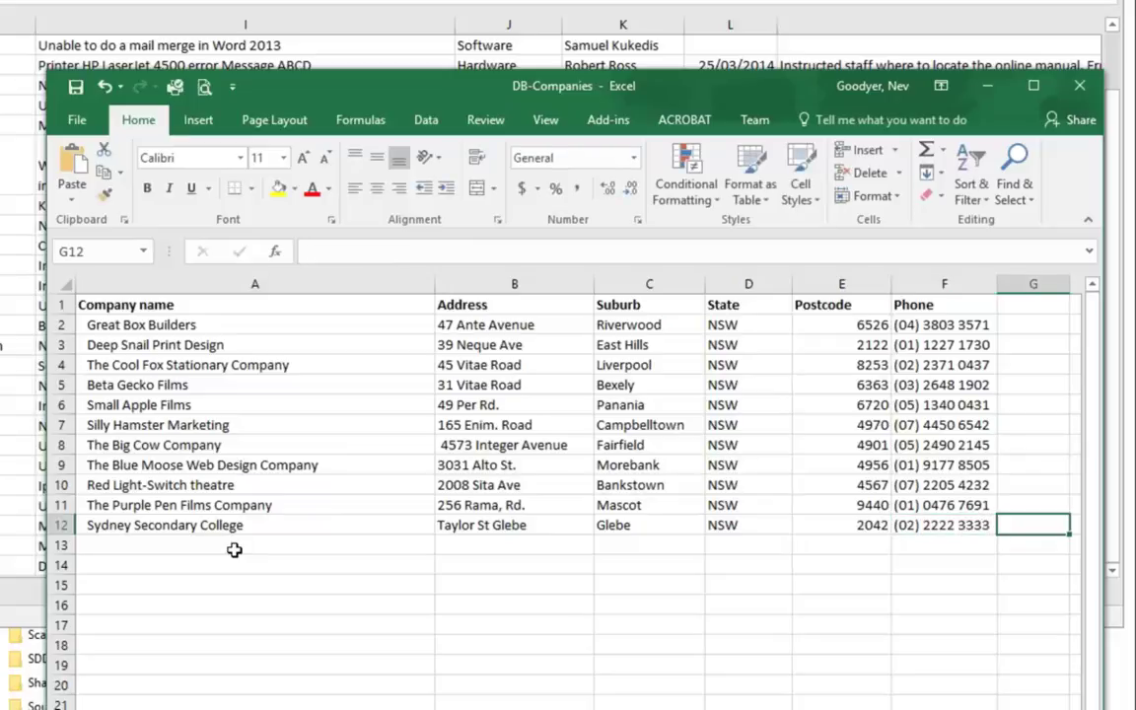
Step: Copy Sydney Secondary College from A12 and select the empty Company cell D29 in DB-CallLog
{"action": "left_click", "coordinate": [219, 529]}
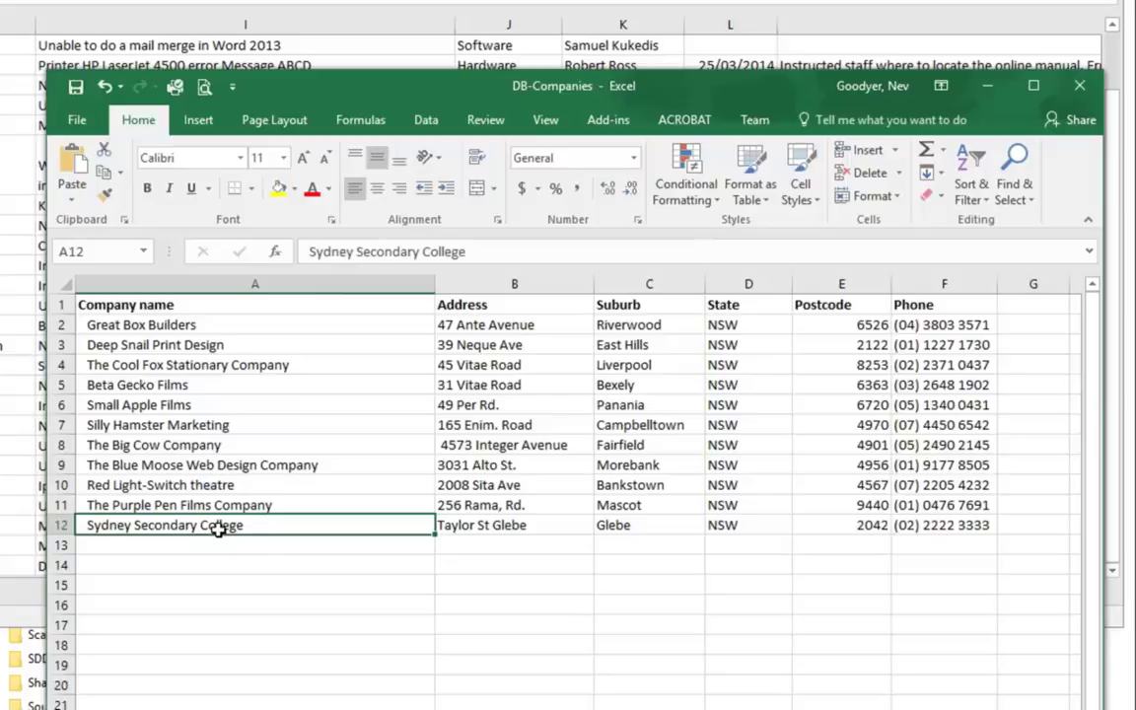
{"action": "key", "text": "ctrl+c"}
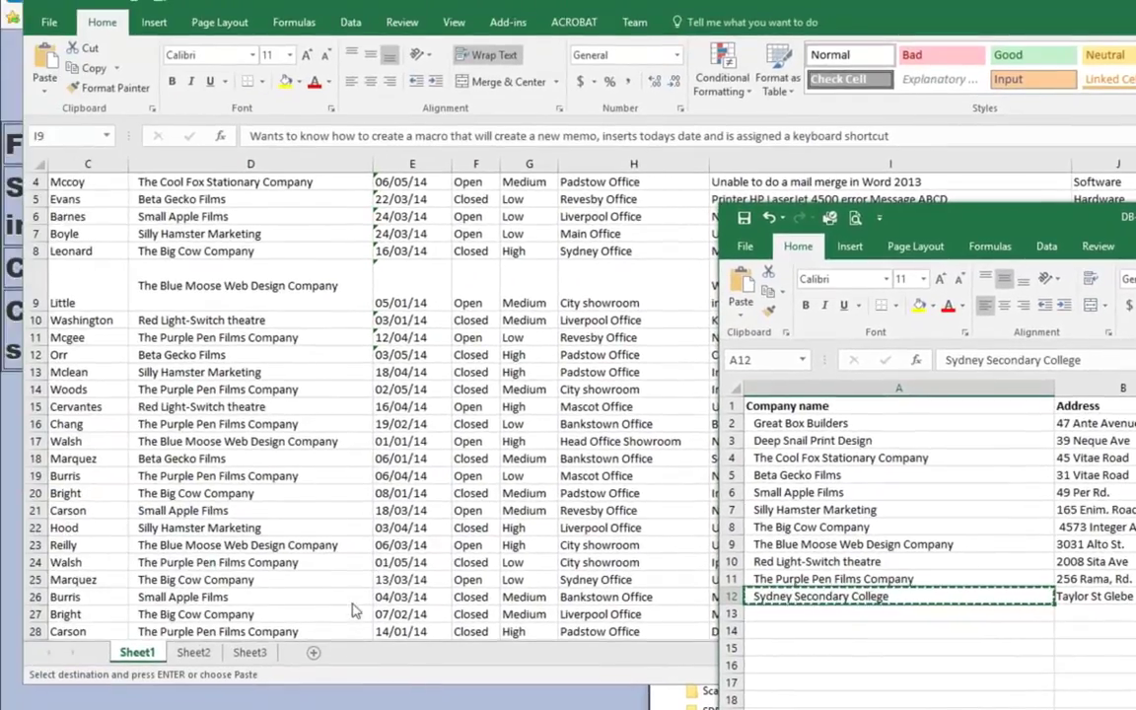
{"action": "left_click", "coordinate": [385, 651]}
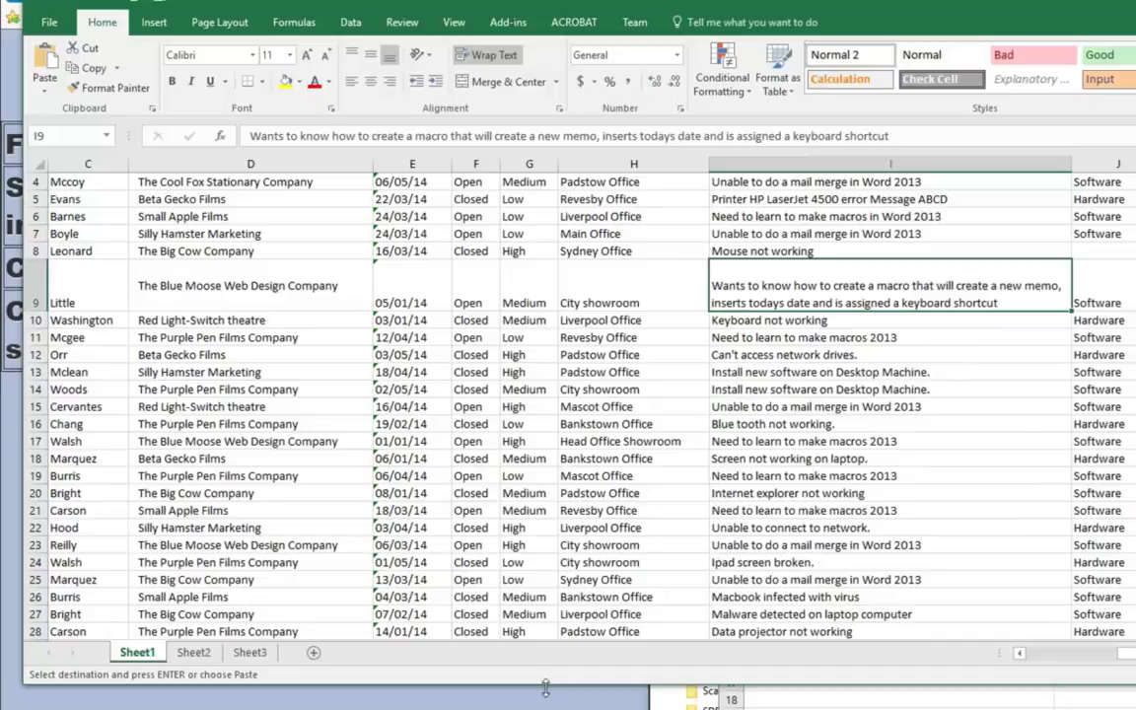
{"action": "left_click_drag", "start_coordinate": [545, 688], "coordinate": [545, 709]}
{"action": "left_click", "coordinate": [219, 650]}
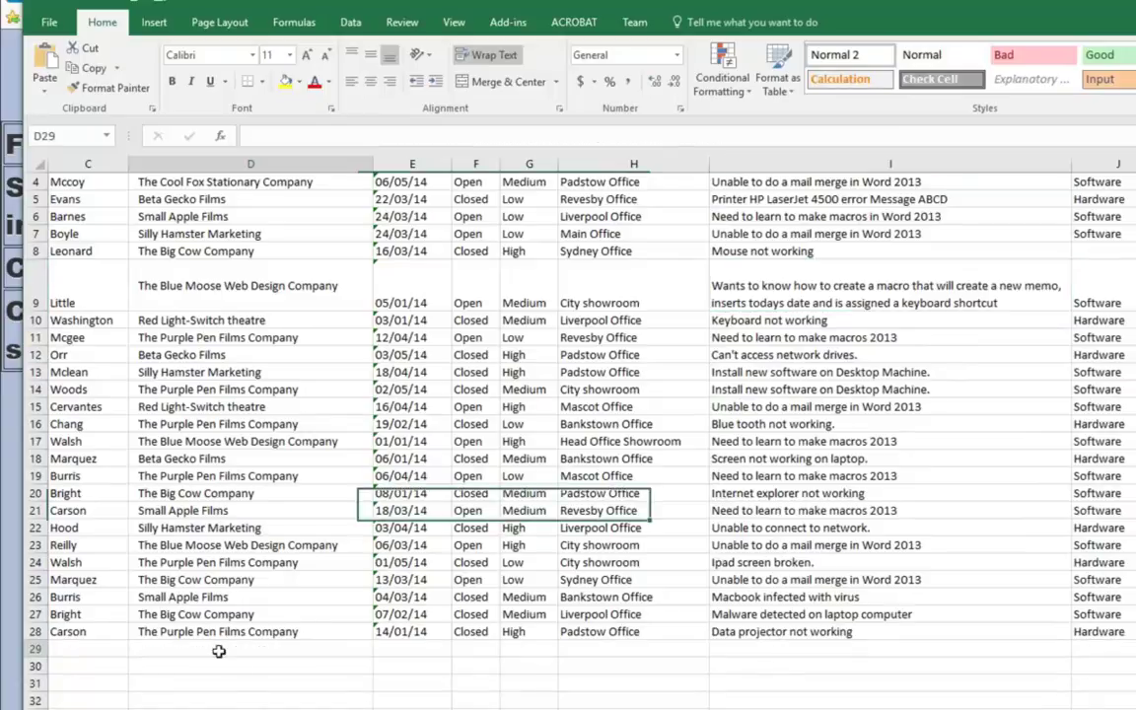
Step: Paste Sydney Secondary College into D29 of the calls sheet
{"action": "key", "text": "ctrl+c"}
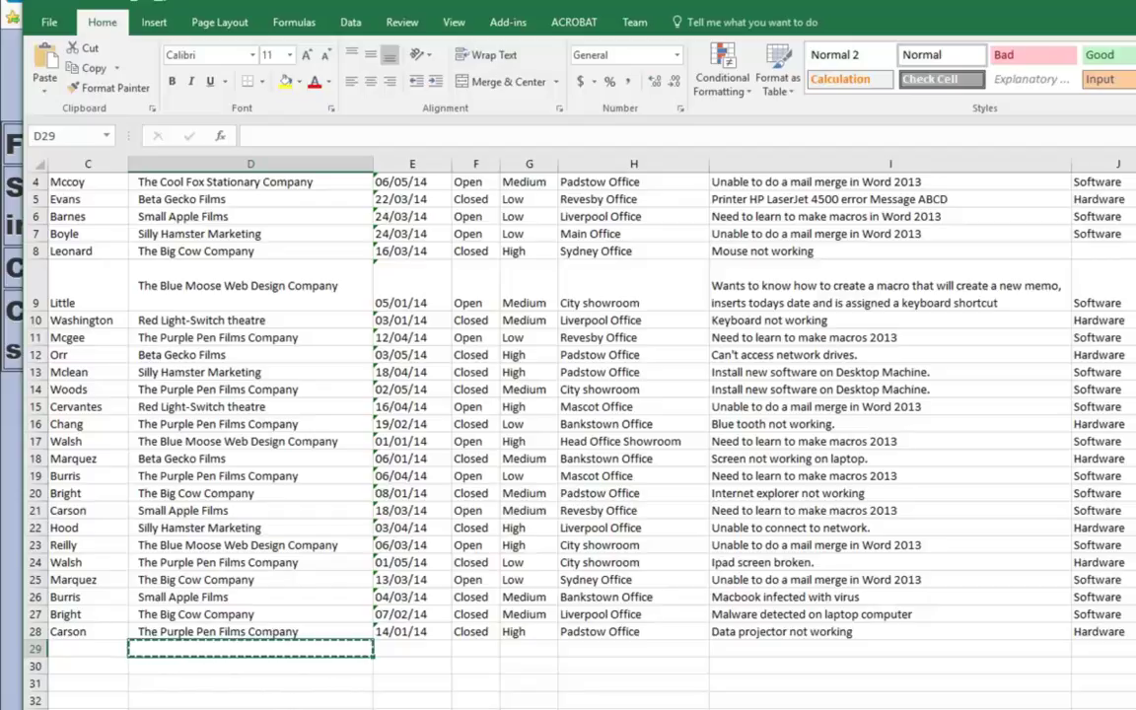
{"action": "key", "text": "alt+Tab"}
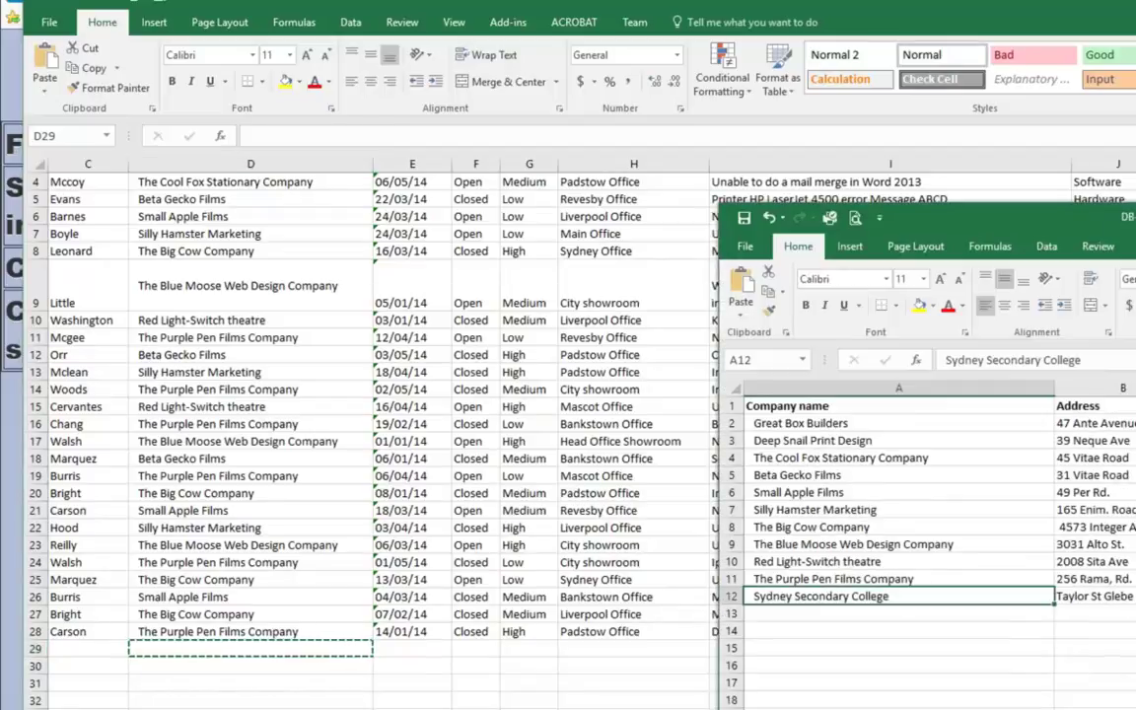
{"action": "key", "text": "alt+Tab"}
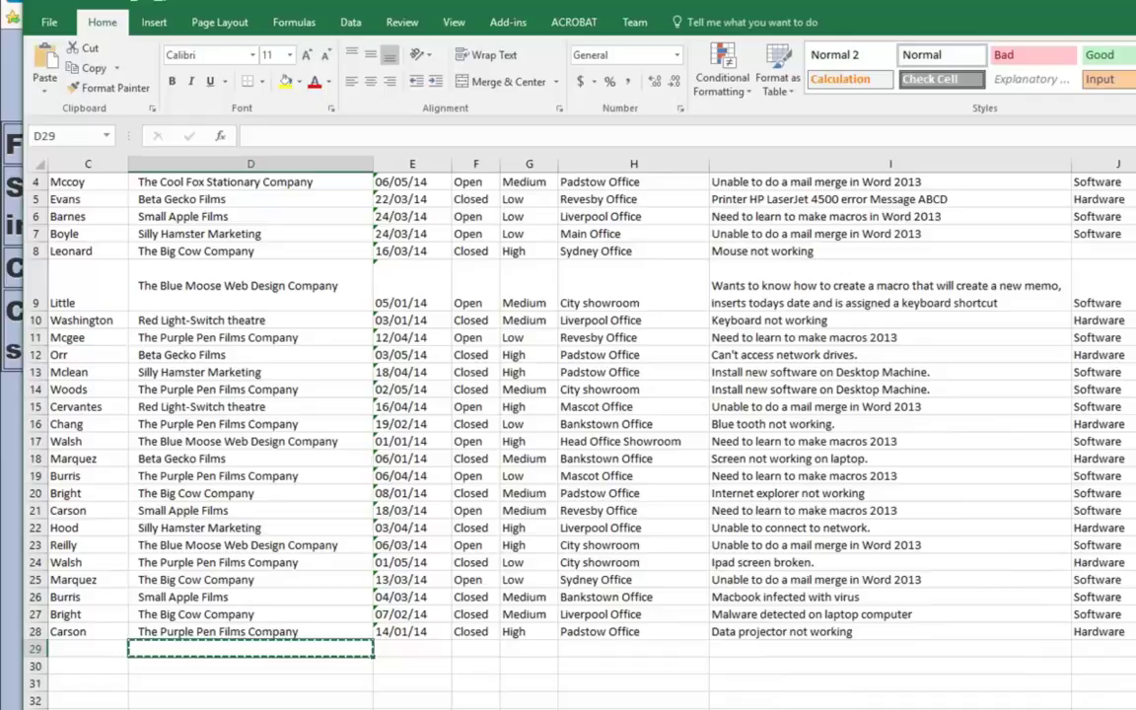
{"action": "key", "text": "alt+Tab"}
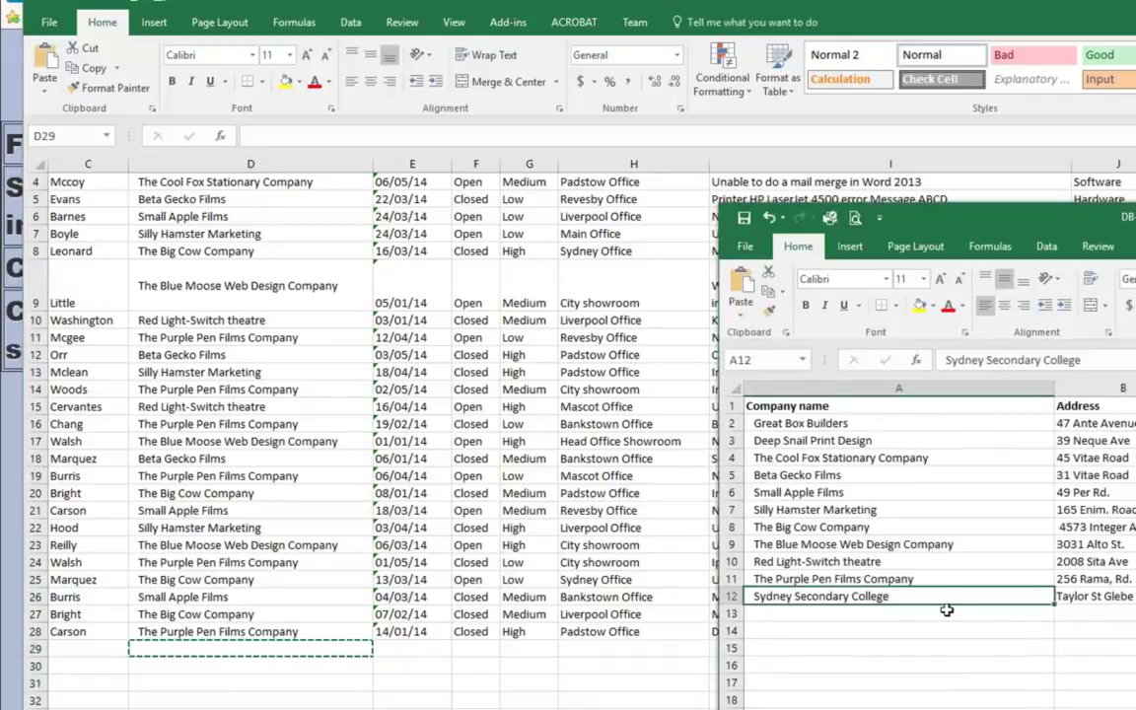
{"action": "key", "text": "ctrl+c"}
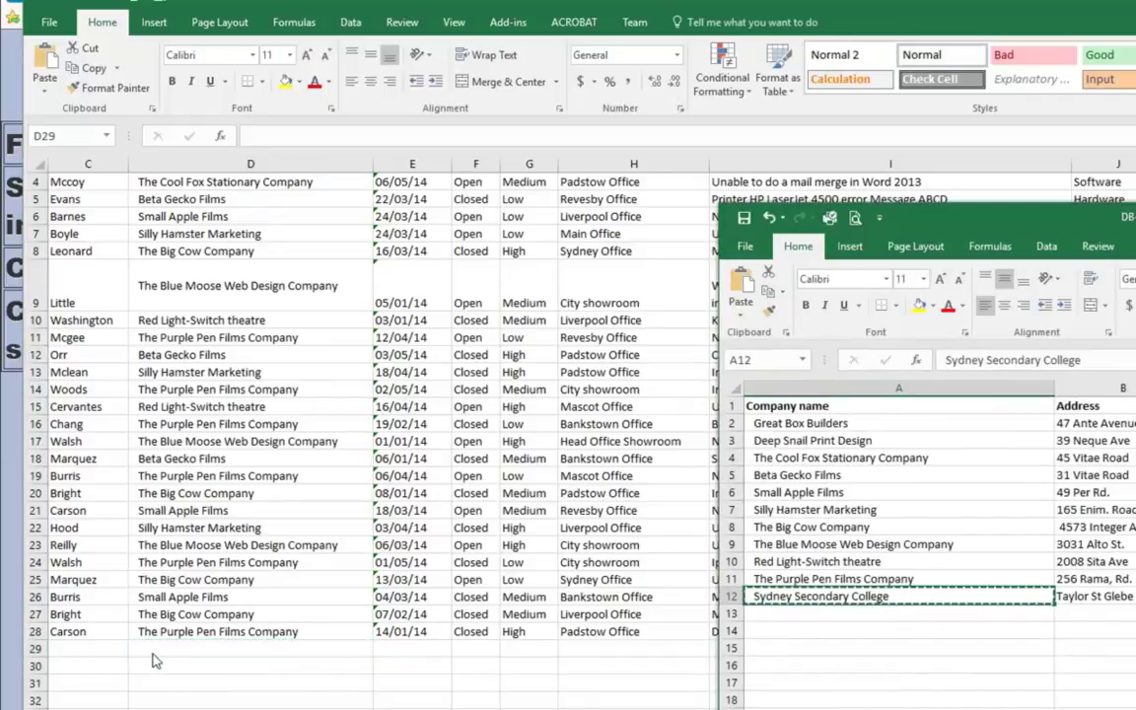
{"action": "left_click", "coordinate": [153, 653]}
{"action": "key", "text": "ctrl+v"}
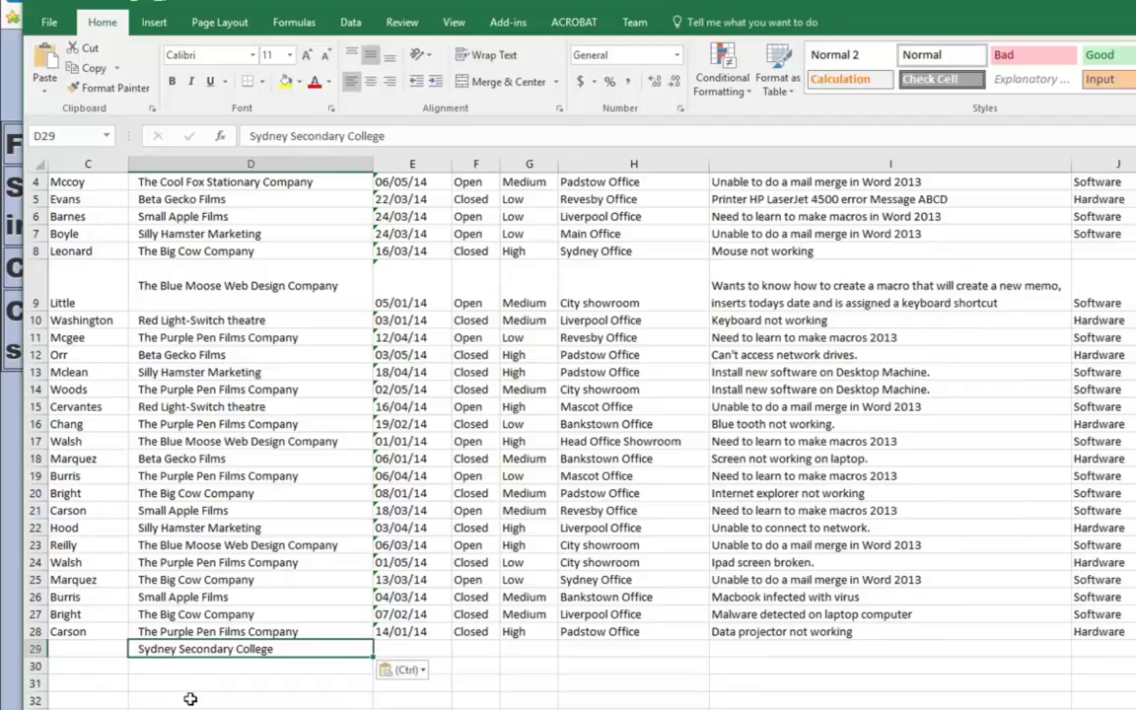
{"action": "left_click", "coordinate": [188, 697]}
{"action": "left_click", "coordinate": [80, 646]}
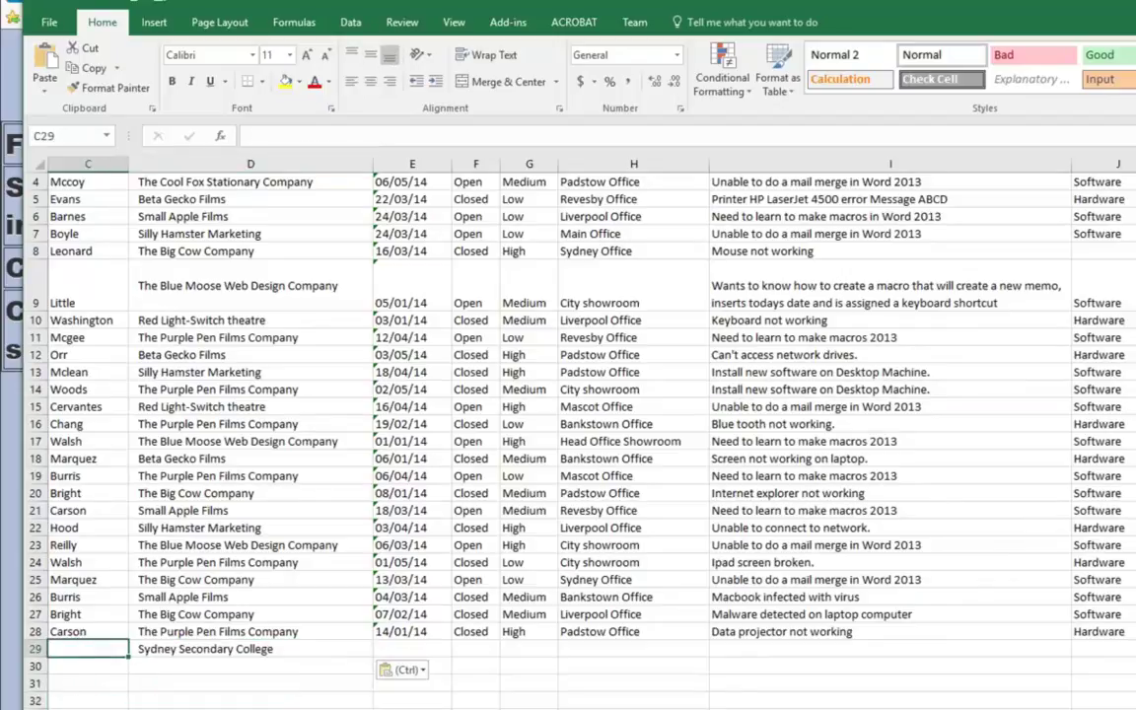
{"action": "scroll", "coordinate": [533, 395], "scroll_direction": "left", "scroll_amount": 2}
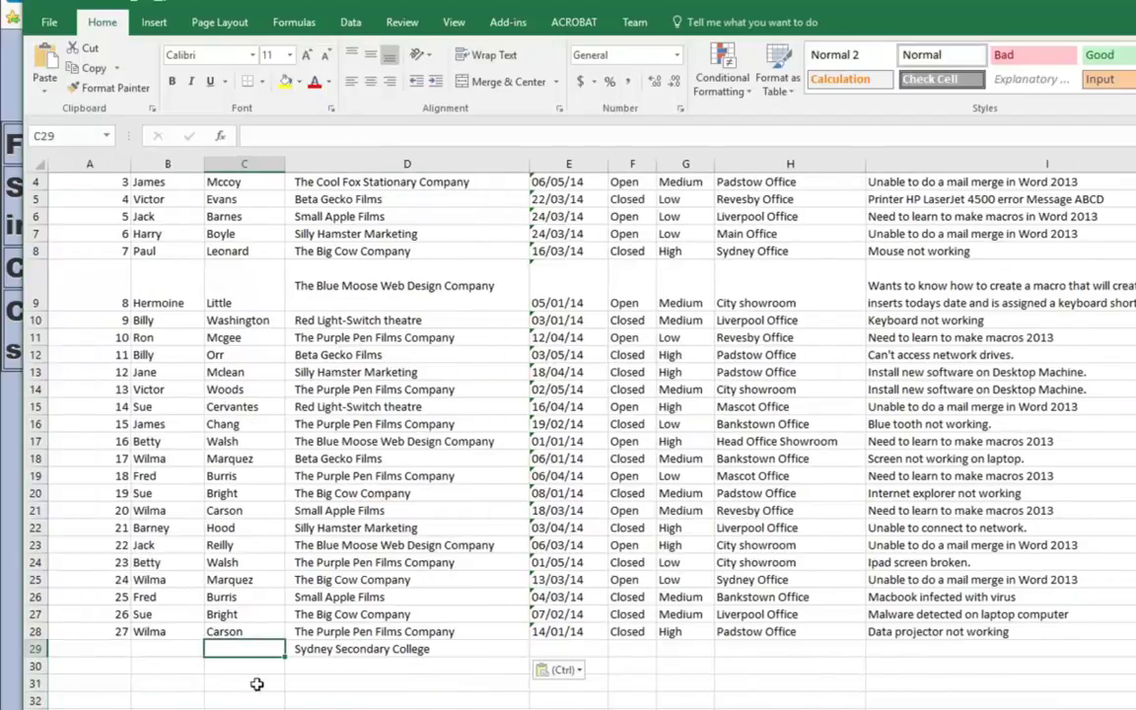
Step: Freeze panes at E2 so row 1 and columns A–D stay fixed, then scroll to check
{"action": "left_click", "coordinate": [98, 647]}
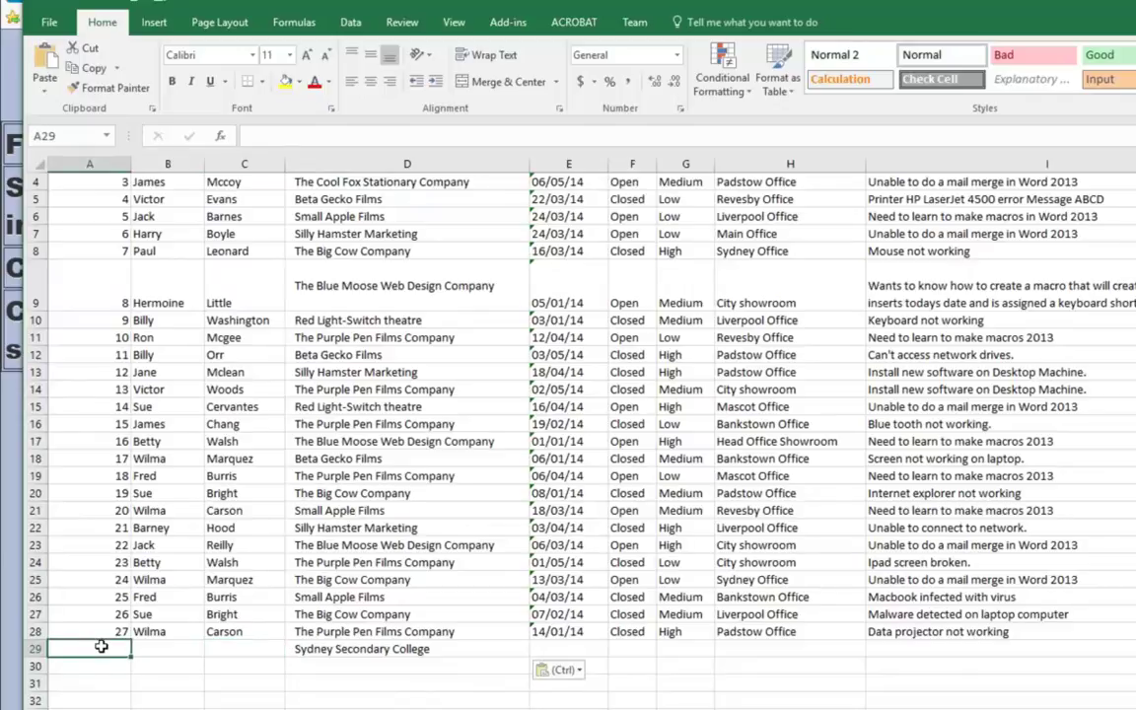
{"action": "scroll", "coordinate": [103, 645], "scroll_direction": "up", "scroll_amount": 1}
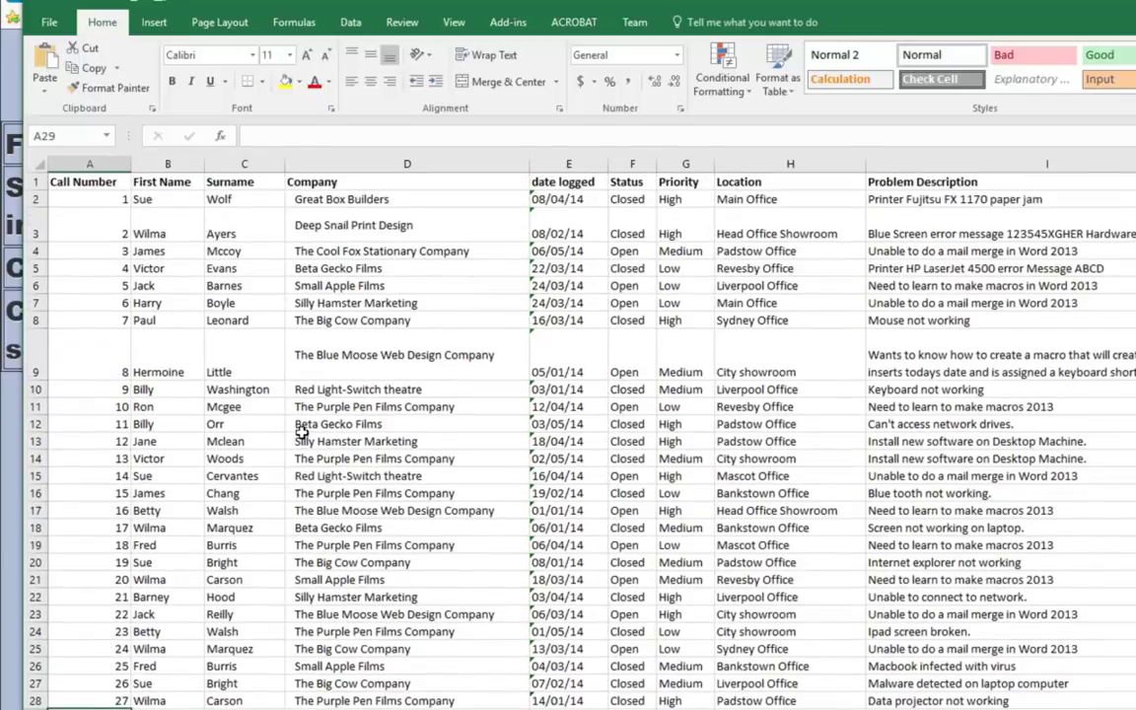
{"action": "left_click", "coordinate": [559, 201]}
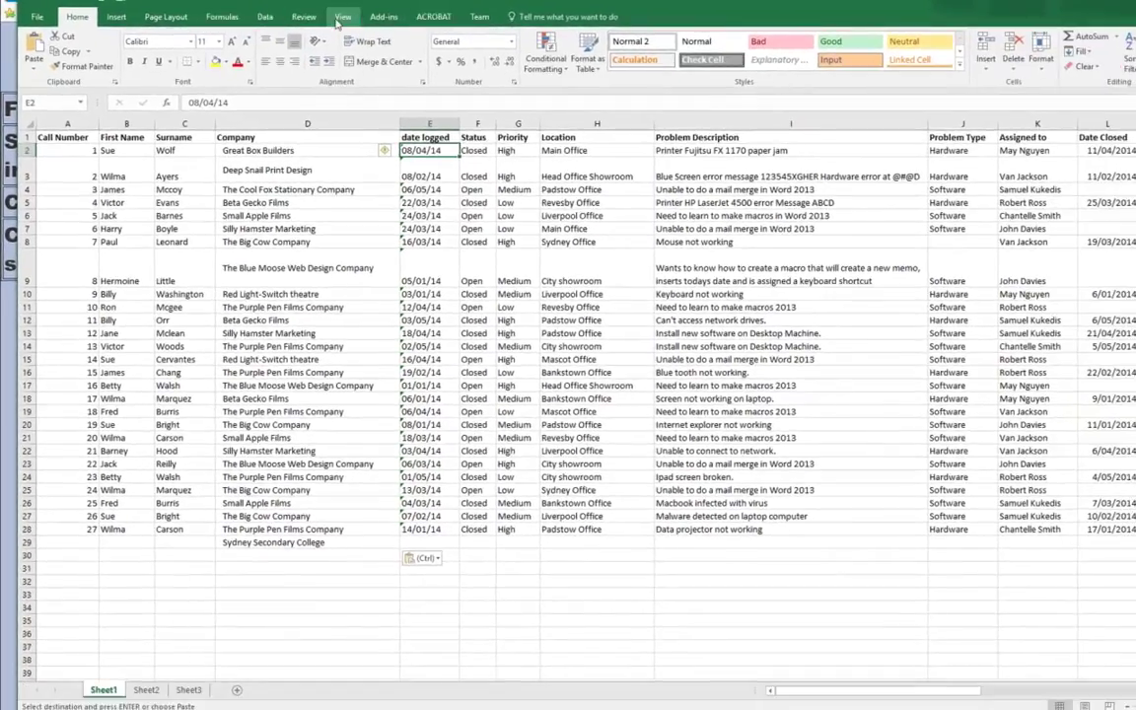
{"action": "left_click", "coordinate": [341, 18]}
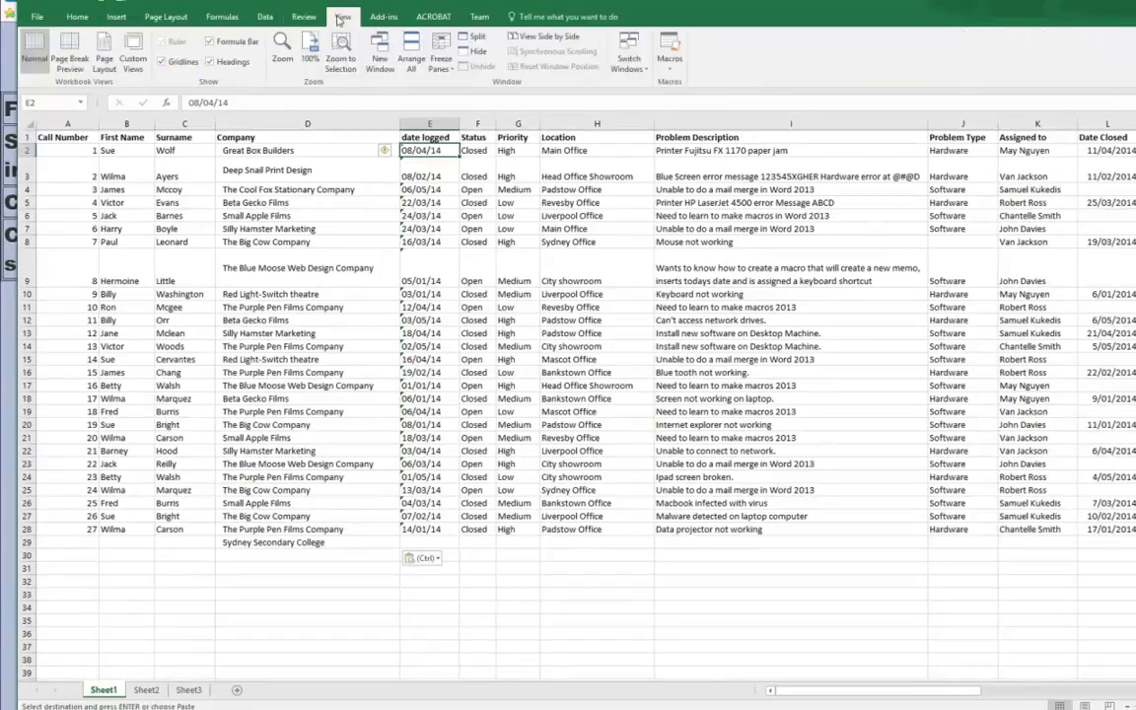
{"action": "left_click", "coordinate": [441, 59]}
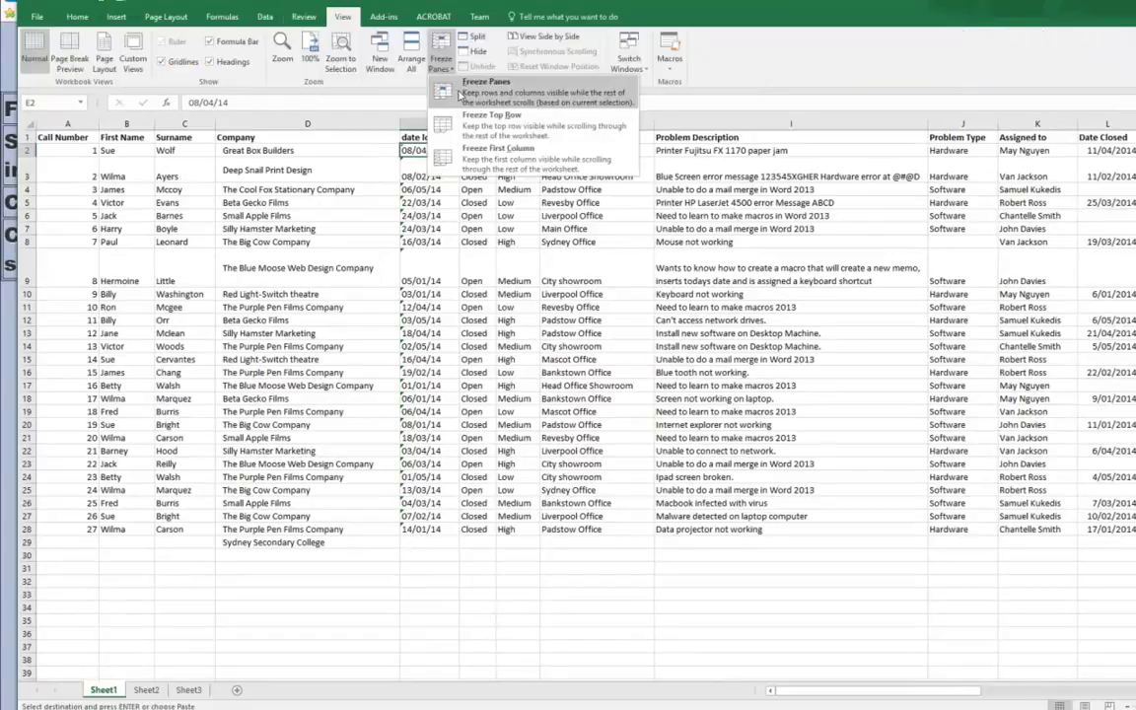
{"action": "left_click", "coordinate": [460, 94]}
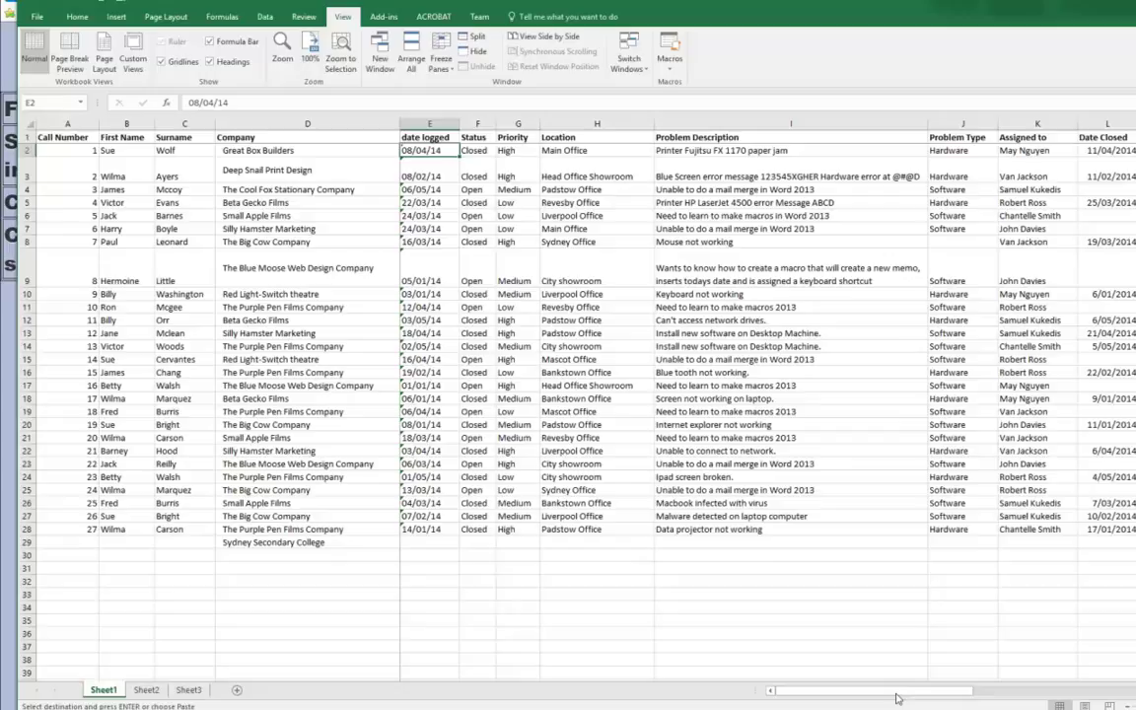
{"action": "left_click_drag", "start_coordinate": [892, 695], "coordinate": [870, 671]}
{"action": "scroll", "coordinate": [568, 394], "scroll_direction": "down", "scroll_amount": 1}
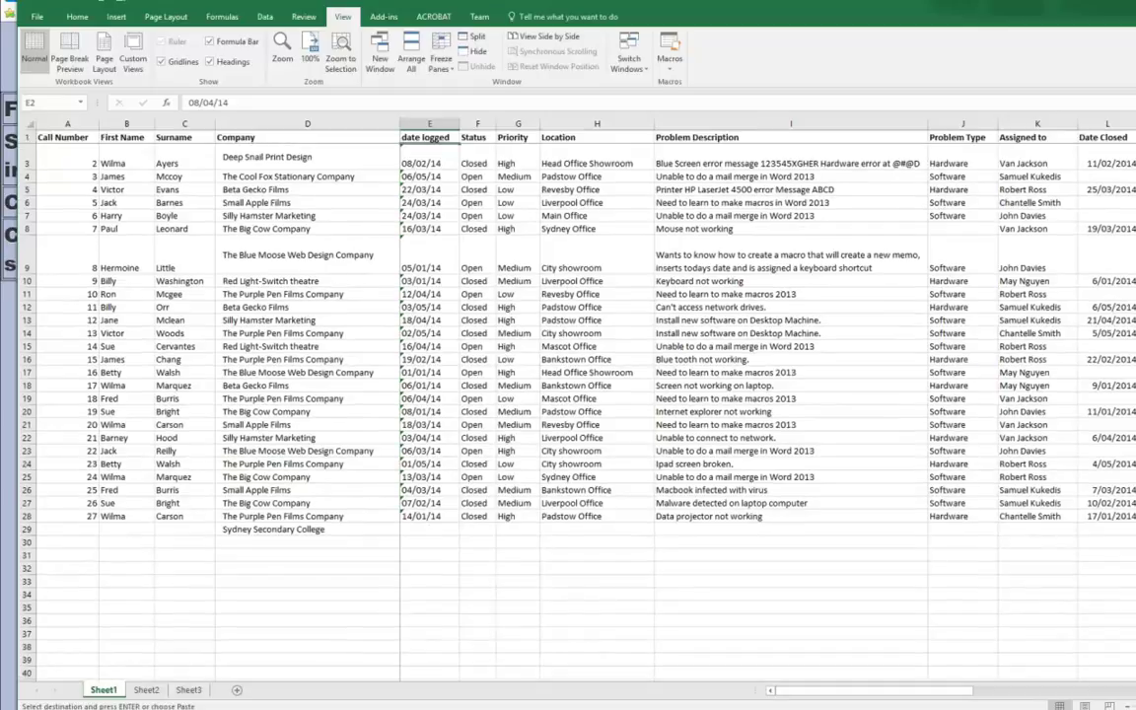
{"action": "scroll", "coordinate": [568, 395], "scroll_direction": "up", "scroll_amount": 1}
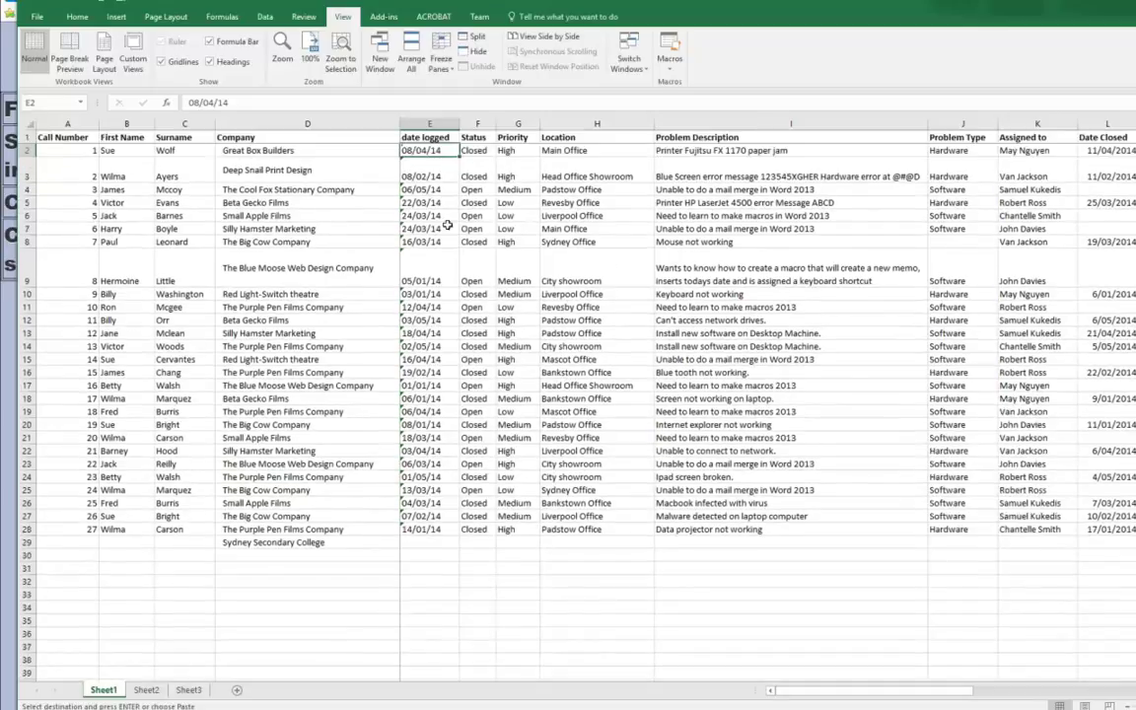
Step: Enter call number 28, the caller's surname and first name, and logged date 21/10 in row 29
{"action": "left_click", "coordinate": [82, 542]}
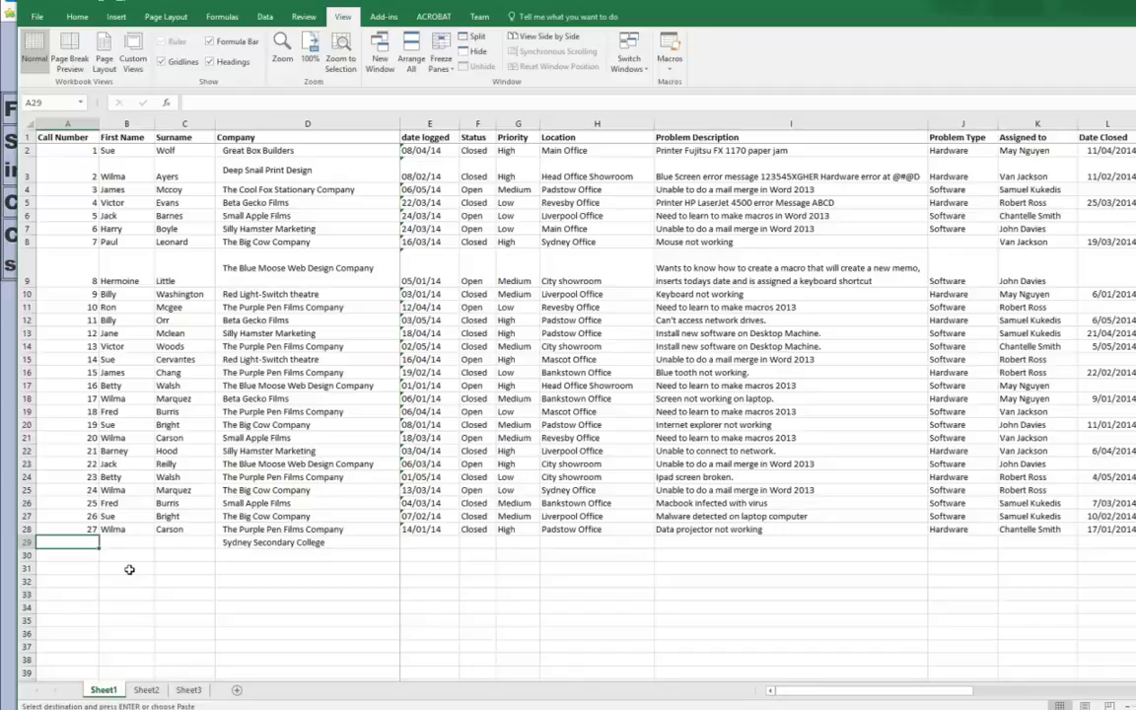
{"action": "type", "text": "28"}
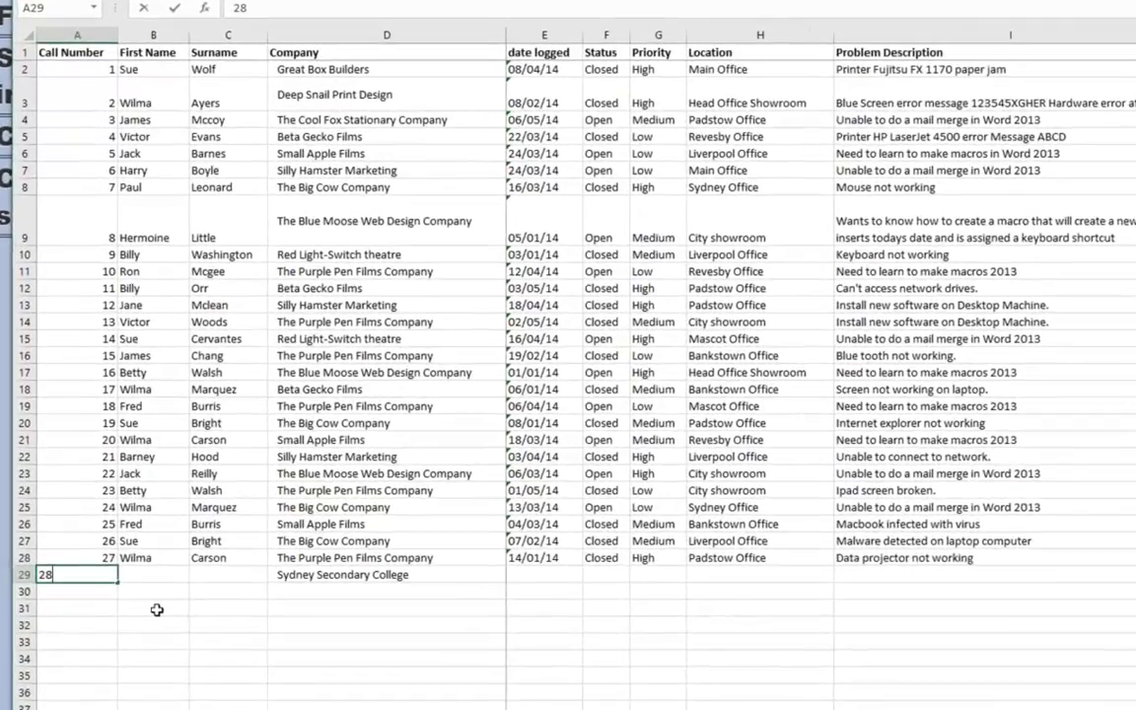
{"action": "key", "text": "Tab"}
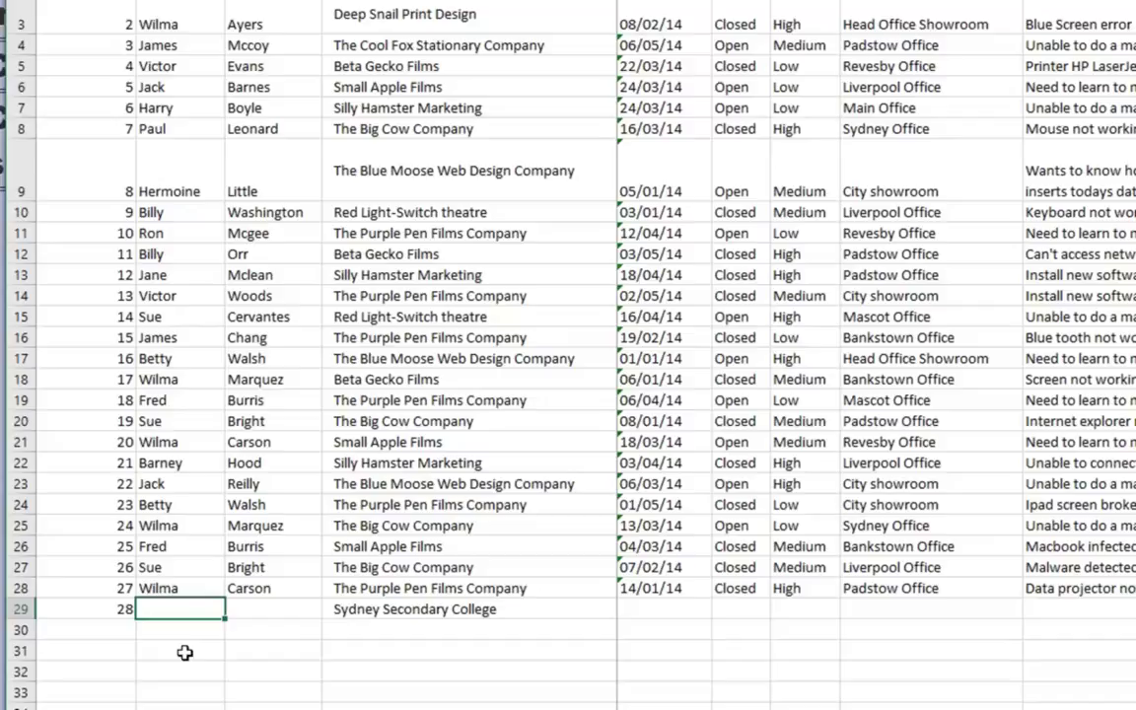
{"action": "key", "text": "Tab"}
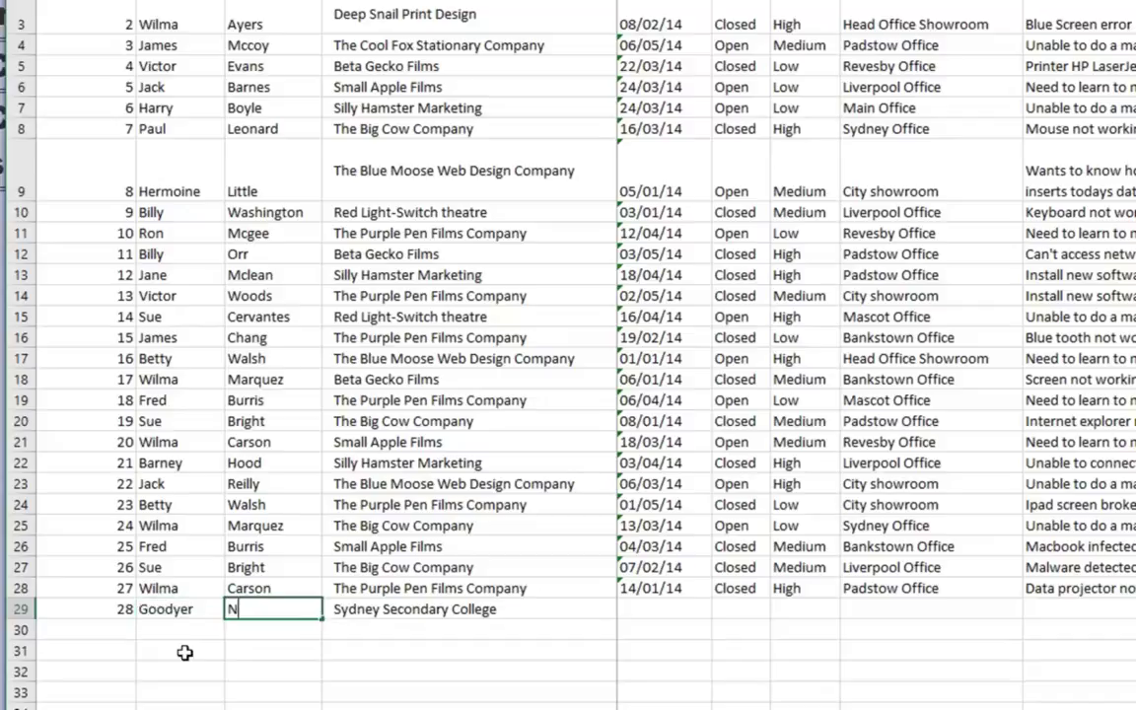
{"action": "key", "text": "Tab"}
{"action": "key", "text": "Tab"}
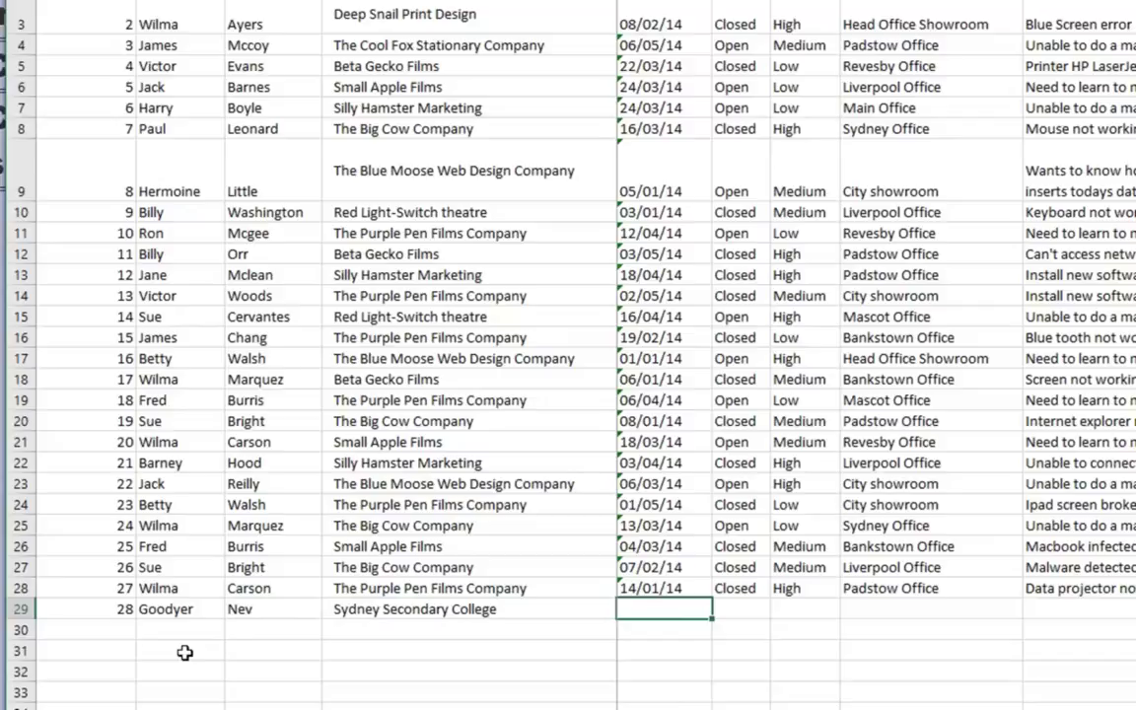
{"action": "type", "text": "21/10"}
{"action": "key", "text": "Tab"}
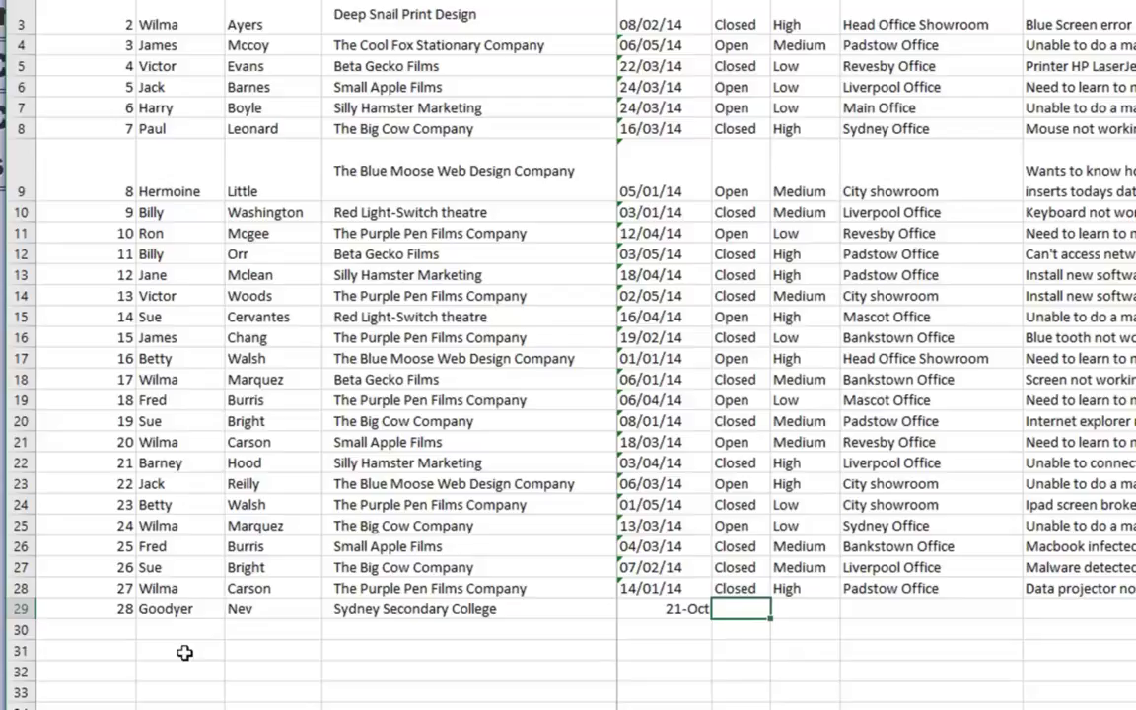
Step: Set status open, priority Medium (correcting the typo), and location Blackwattle
{"action": "type", "text": "open"}
{"action": "key", "text": "Tab"}
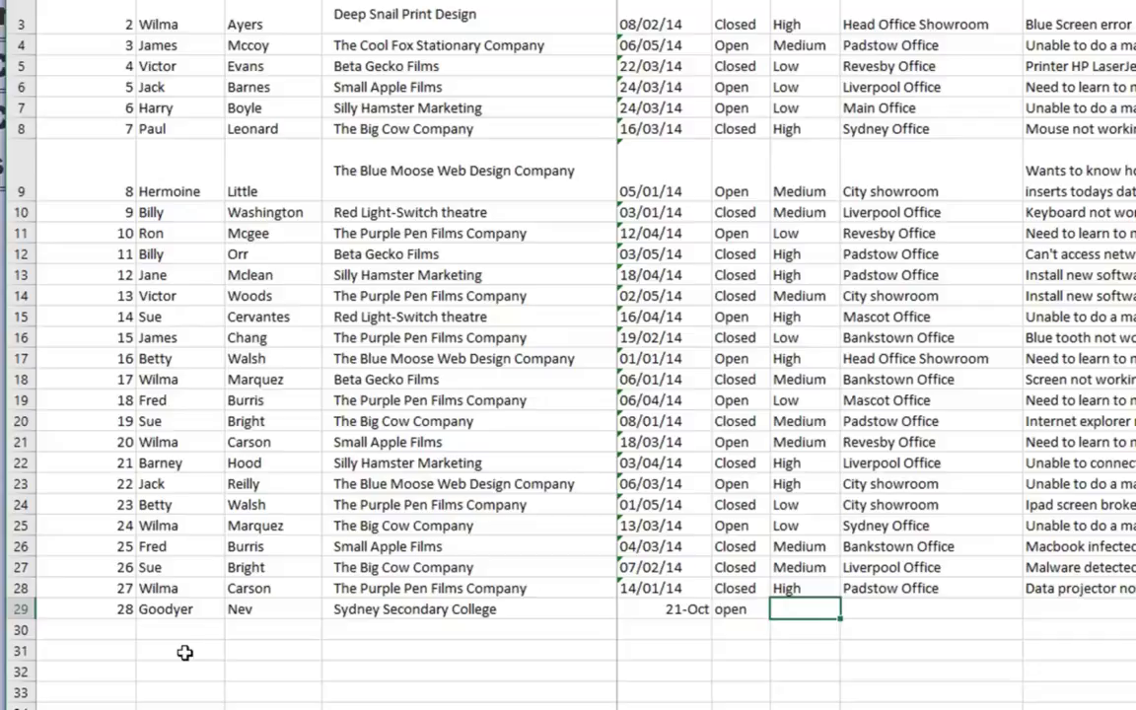
{"action": "type", "text": "Nedium"}
{"action": "key", "text": "BackSpace"}
{"action": "key", "text": "BackSpace"}
{"action": "key", "text": "BackSpace"}
{"action": "key", "text": "BackSpace"}
{"action": "key", "text": "BackSpace"}
{"action": "key", "text": "BackSpace"}
{"action": "type", "text": "Nedium"}
{"action": "double_click", "coordinate": [801, 614]}
{"action": "key", "text": "Home"}
{"action": "key", "text": "Delete"}
{"action": "type", "text": "M"}
{"action": "key", "text": "Tab"}
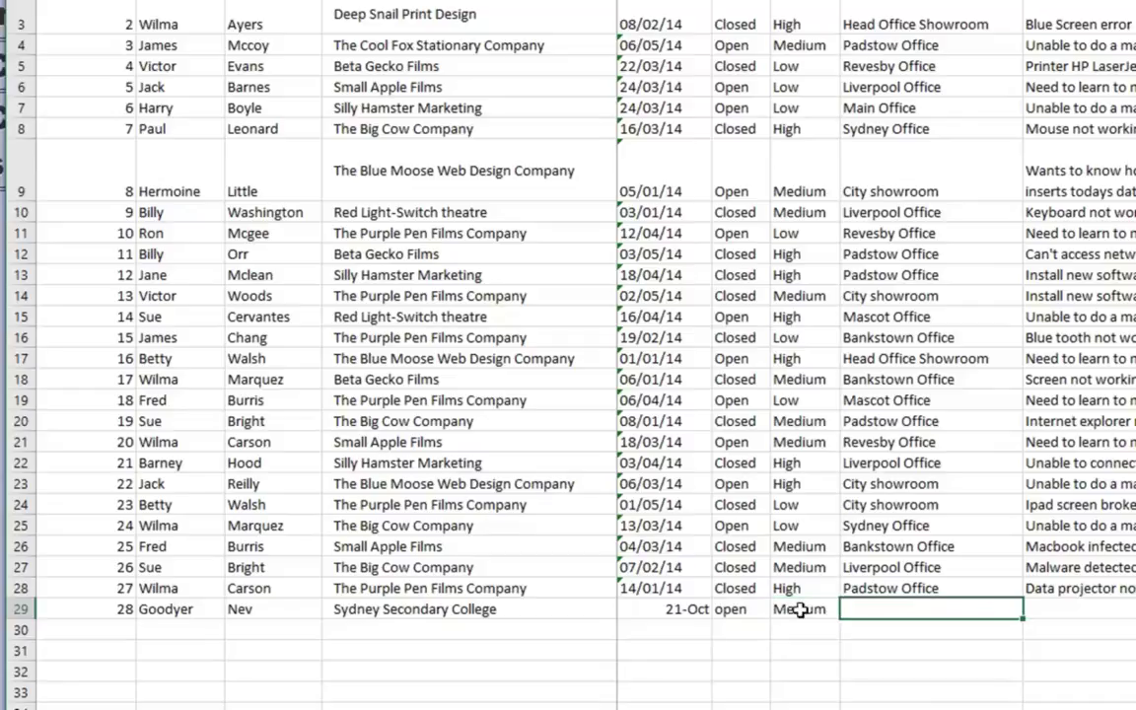
{"action": "type", "text": "Black"}
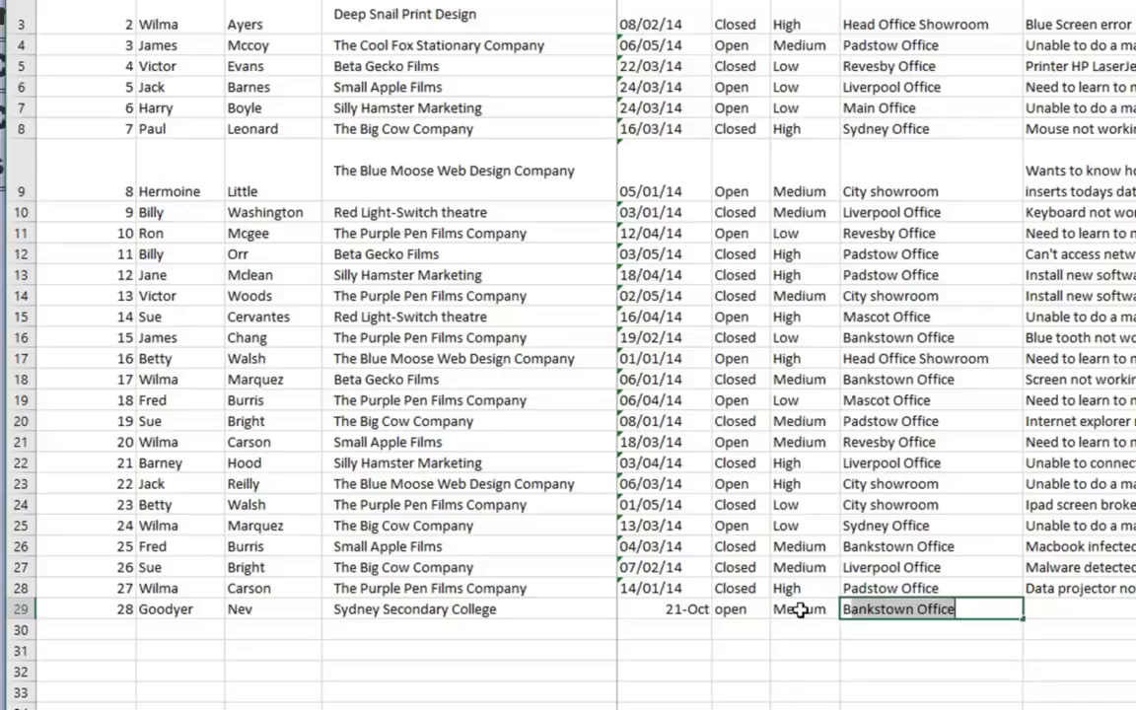
{"action": "type", "text": "wattle"}
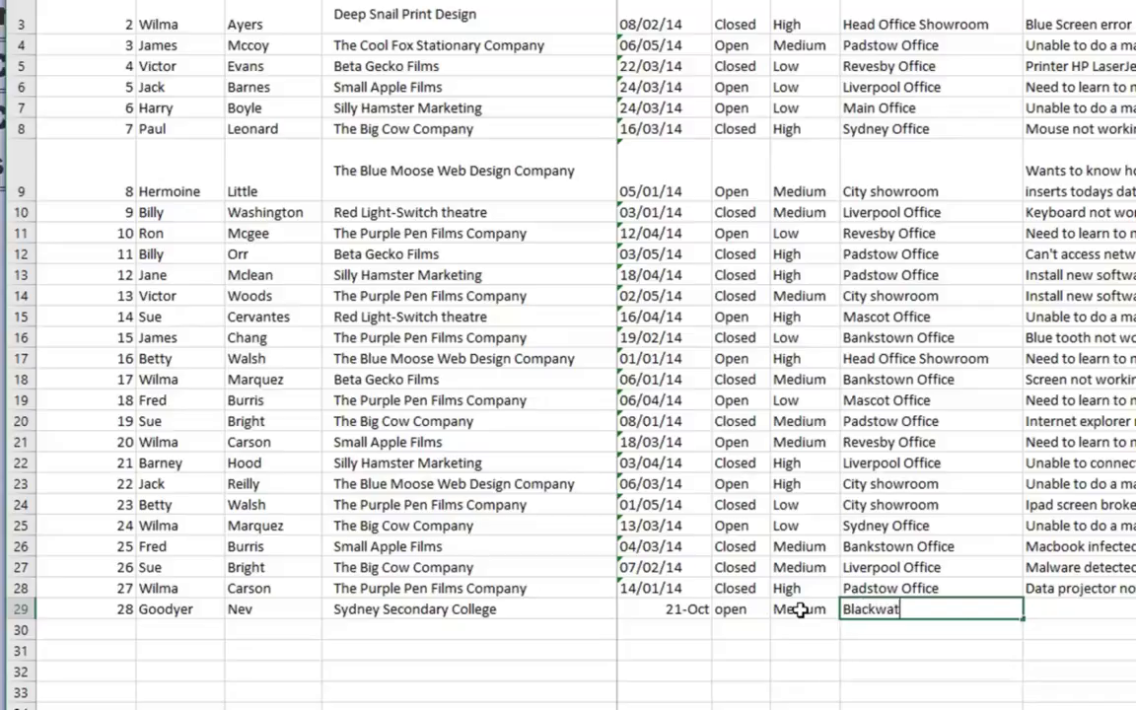
{"action": "key", "text": "Tab"}
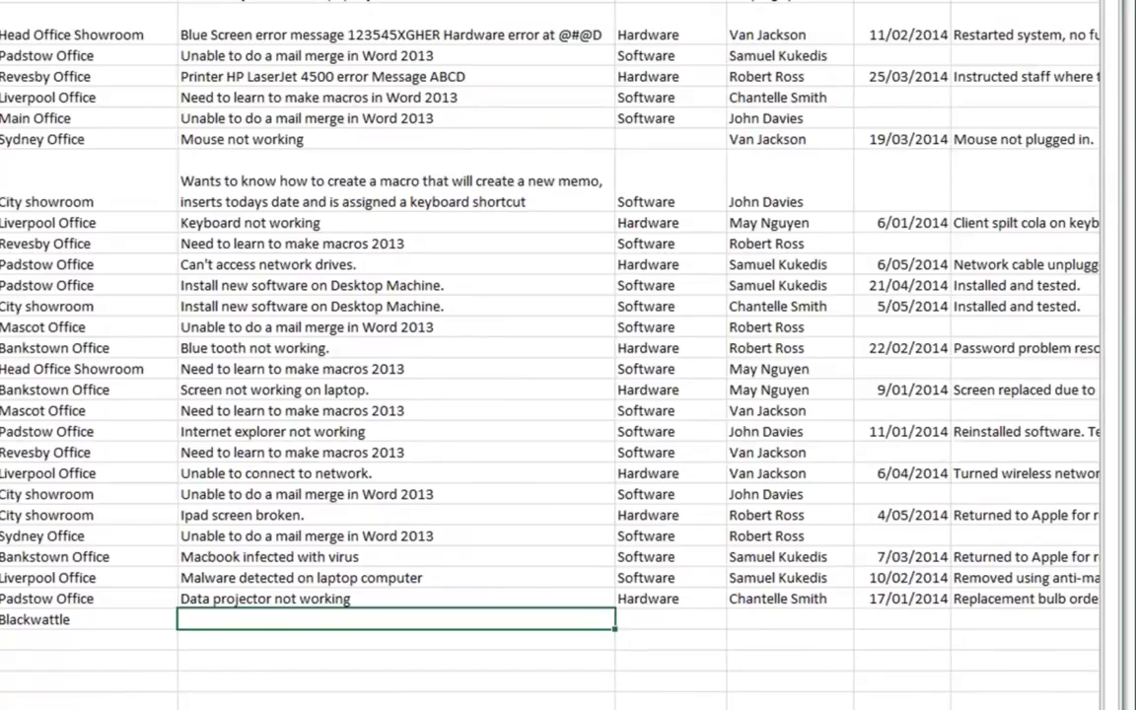
Step: Enter problem 'Computer with rolling black screen' with problem type Hardware
{"action": "type", "text": "Computer with"}
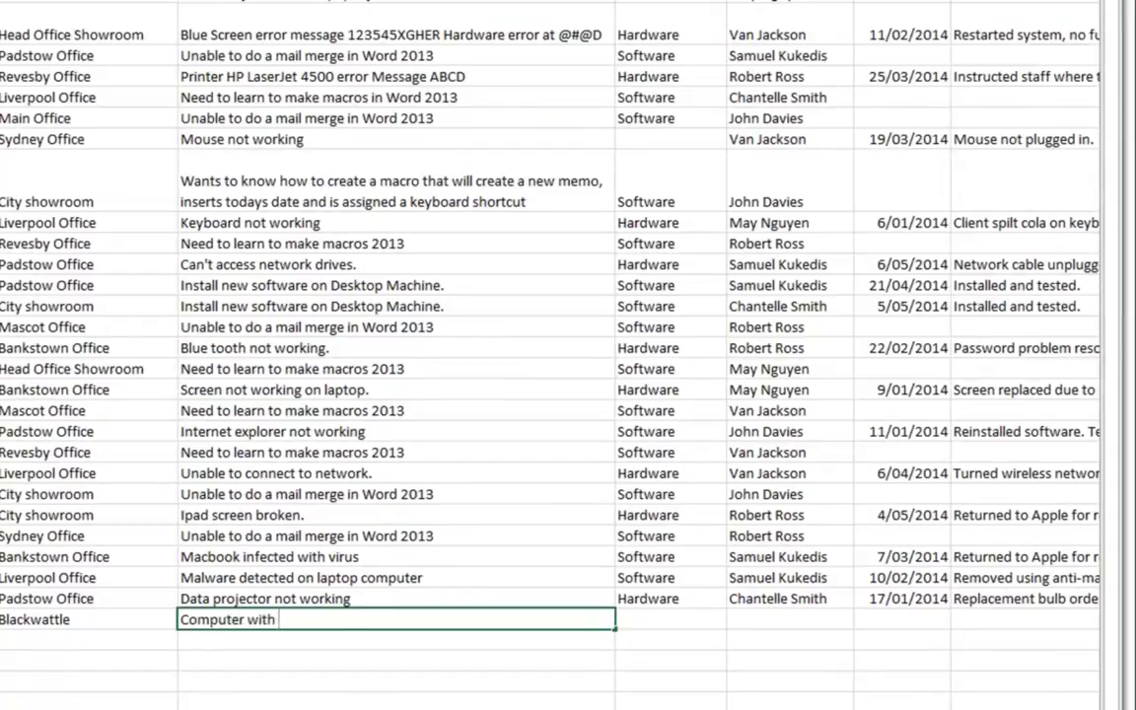
{"action": "type", "text": " rolling black s"}
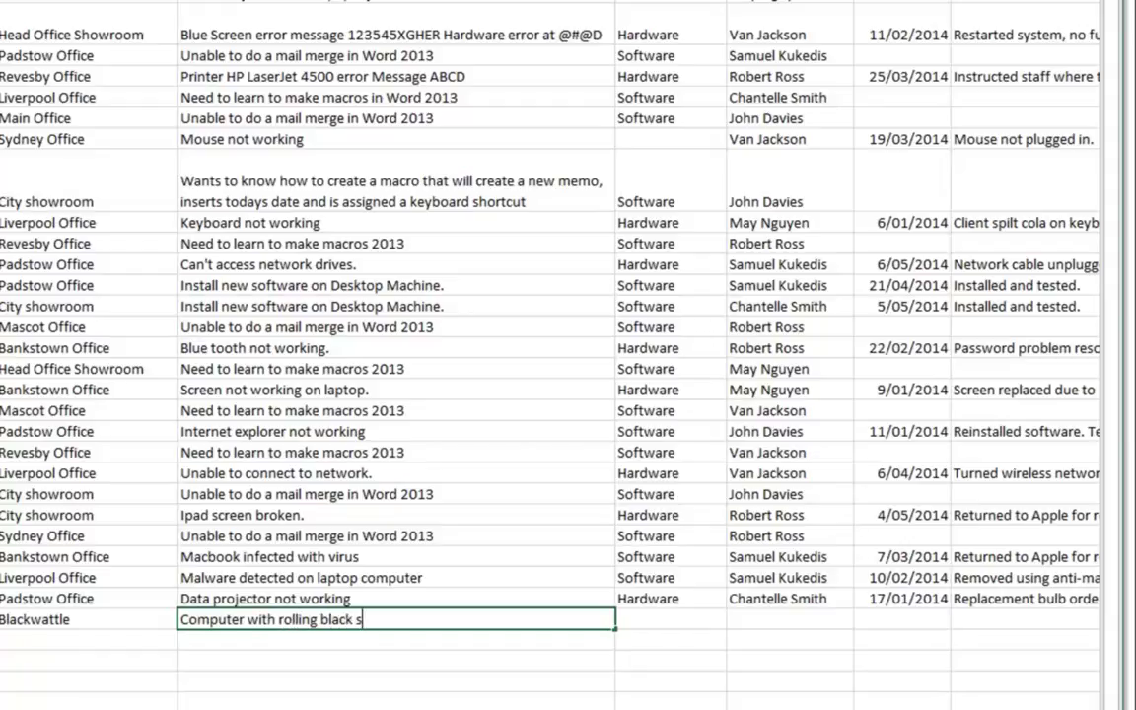
{"action": "type", "text": "creen"}
{"action": "key", "text": "Tab"}
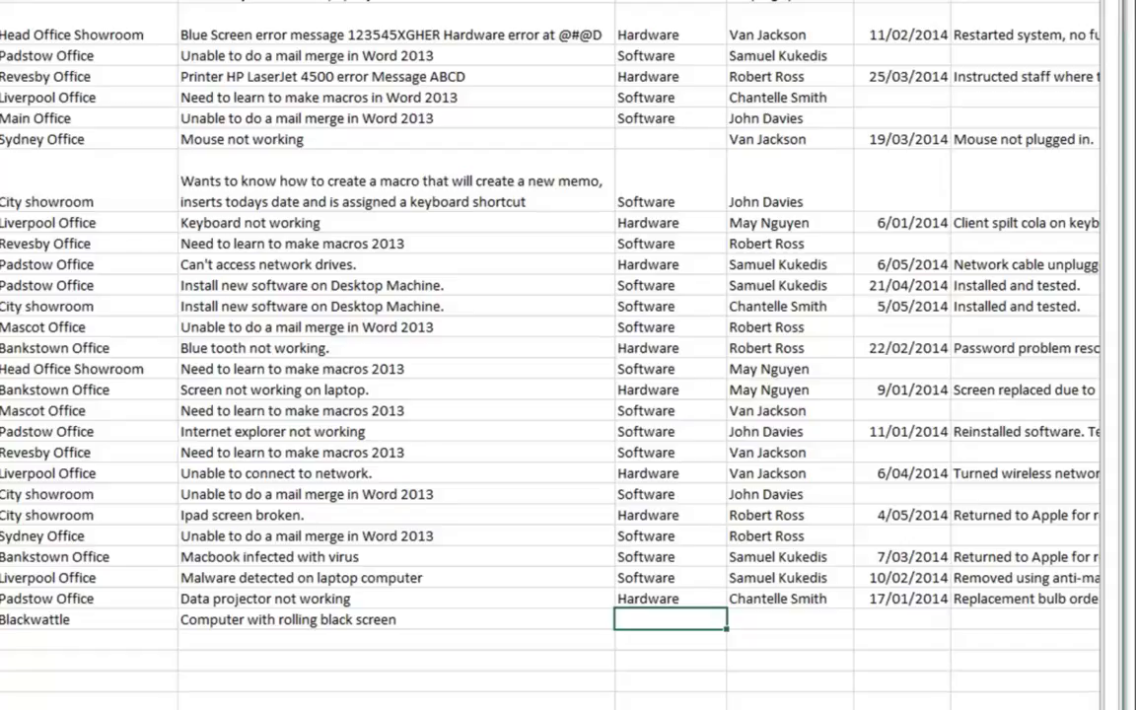
{"action": "type", "text": "H"}
{"action": "key", "text": "Tab"}
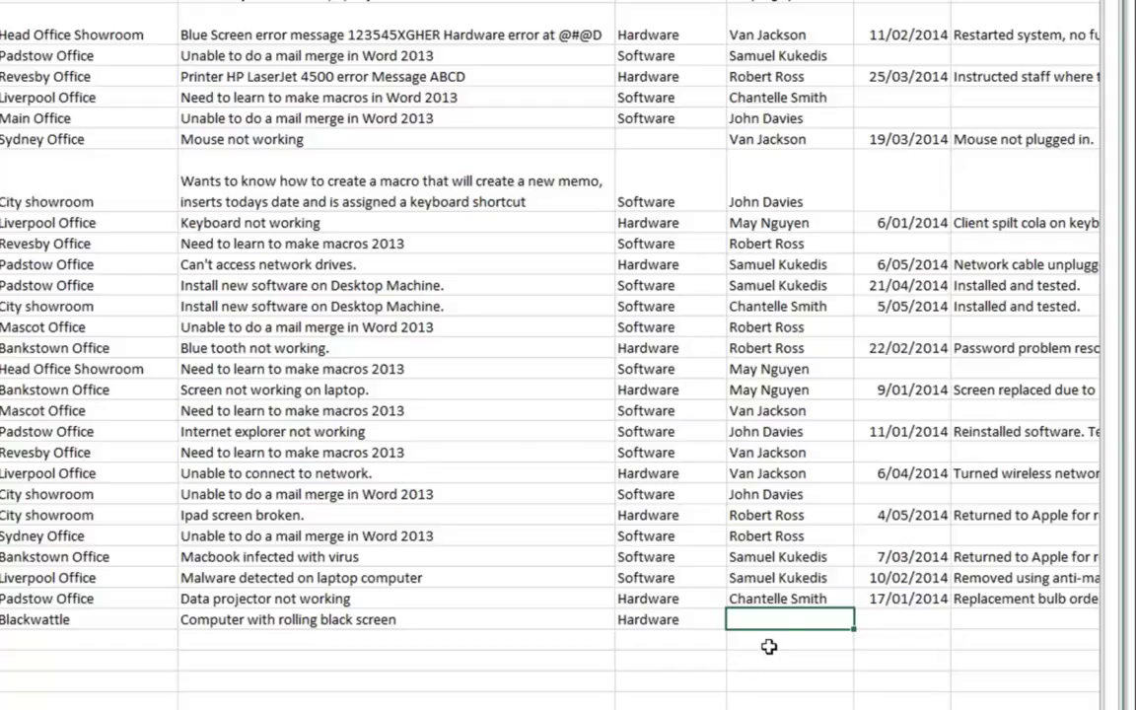
Step: Fill the technician's name down from the row above into Assigned to, then return to column A
{"action": "left_click", "coordinate": [834, 599]}
{"action": "mouse_move", "coordinate": [854, 608]}
{"action": "left_mouse_down"}
{"action": "mouse_move", "coordinate": [857, 623]}
{"action": "mouse_move", "coordinate": [847, 618]}
{"action": "left_mouse_up"}
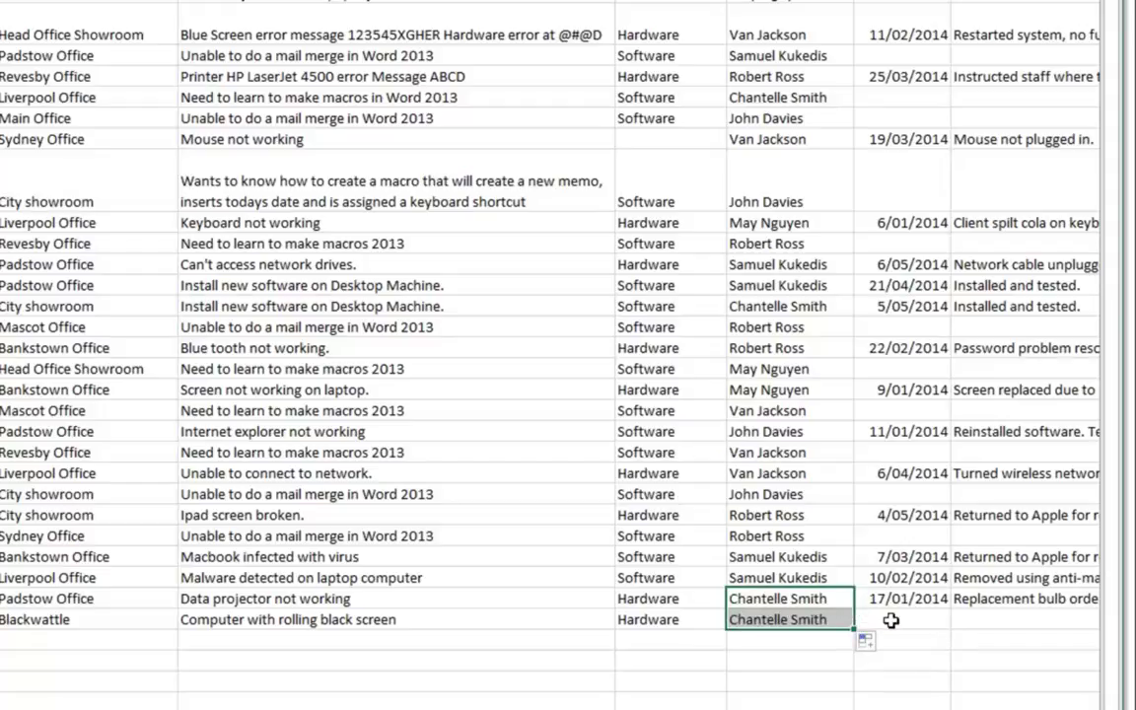
{"action": "left_click", "coordinate": [892, 620]}
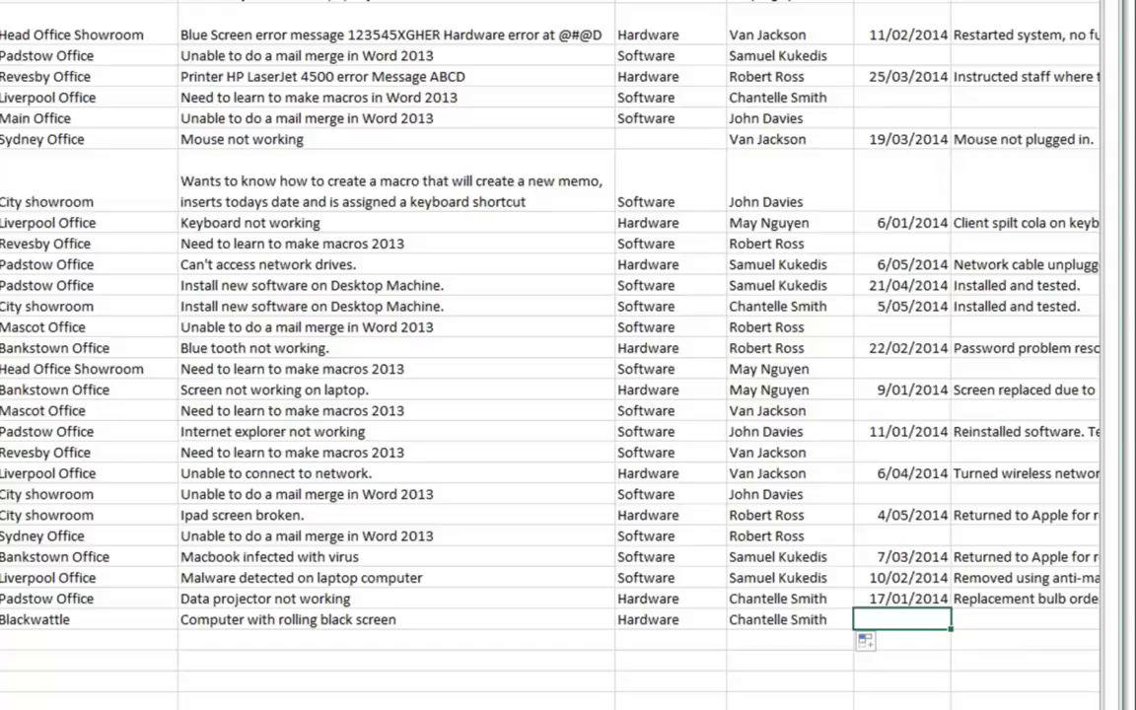
{"action": "key", "text": "Right"}
{"action": "key", "text": "Right"}
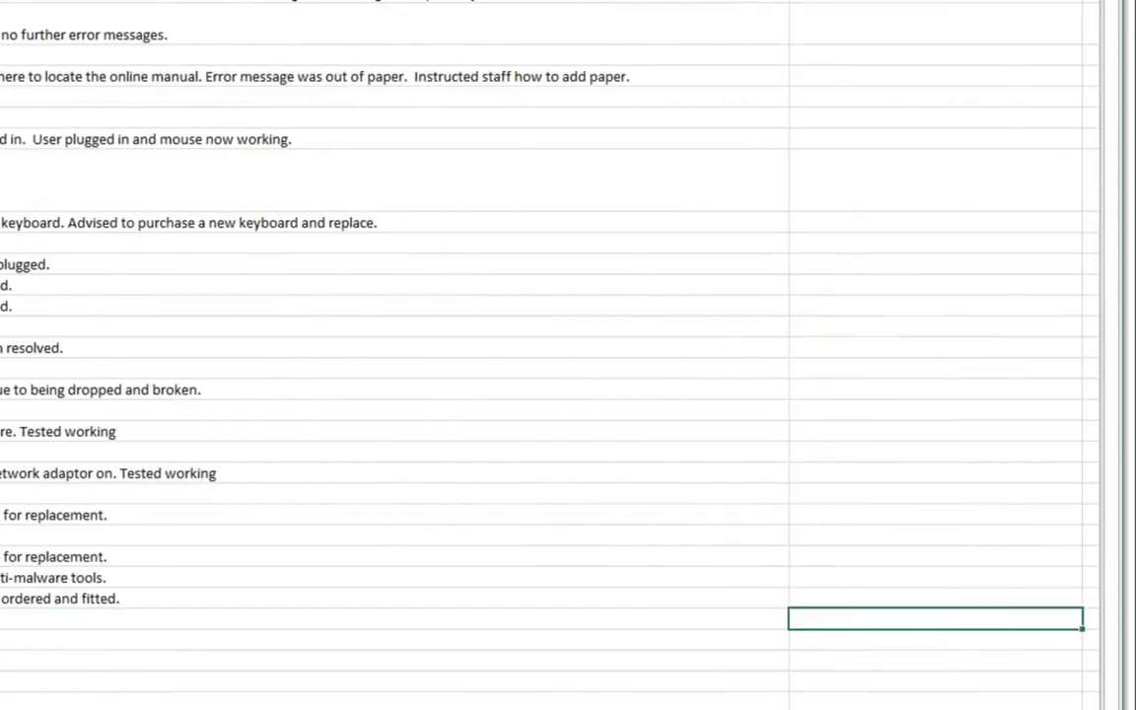
{"action": "key", "text": "Left"}
{"action": "key", "text": "Left"}
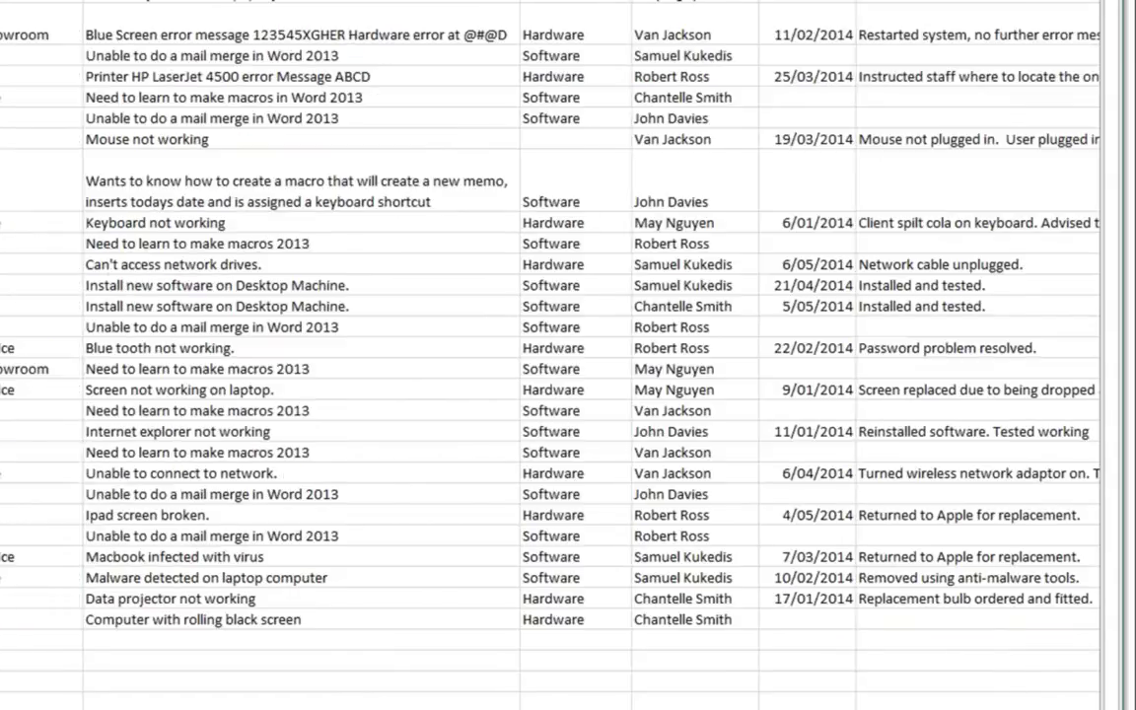
{"action": "key", "text": "Home"}
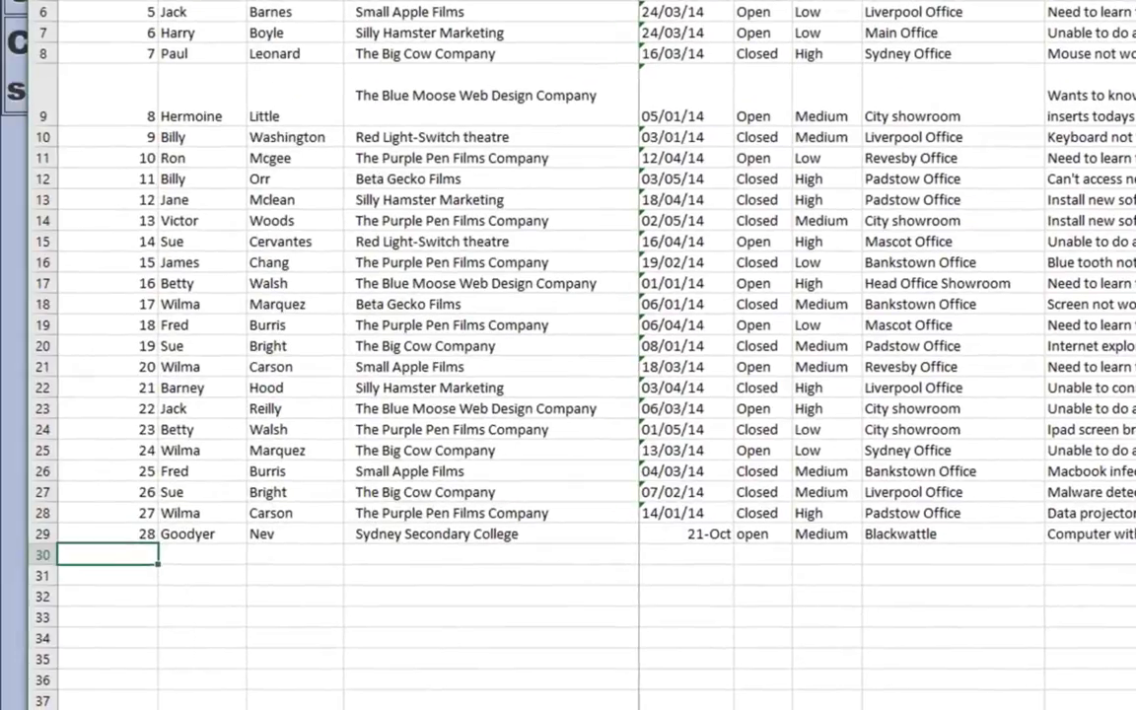
Step: Enter call number 29 and fill call 28's details B–K down into the new row, then edit its date
{"action": "type", "text": "29"}
{"action": "key", "text": "Tab"}
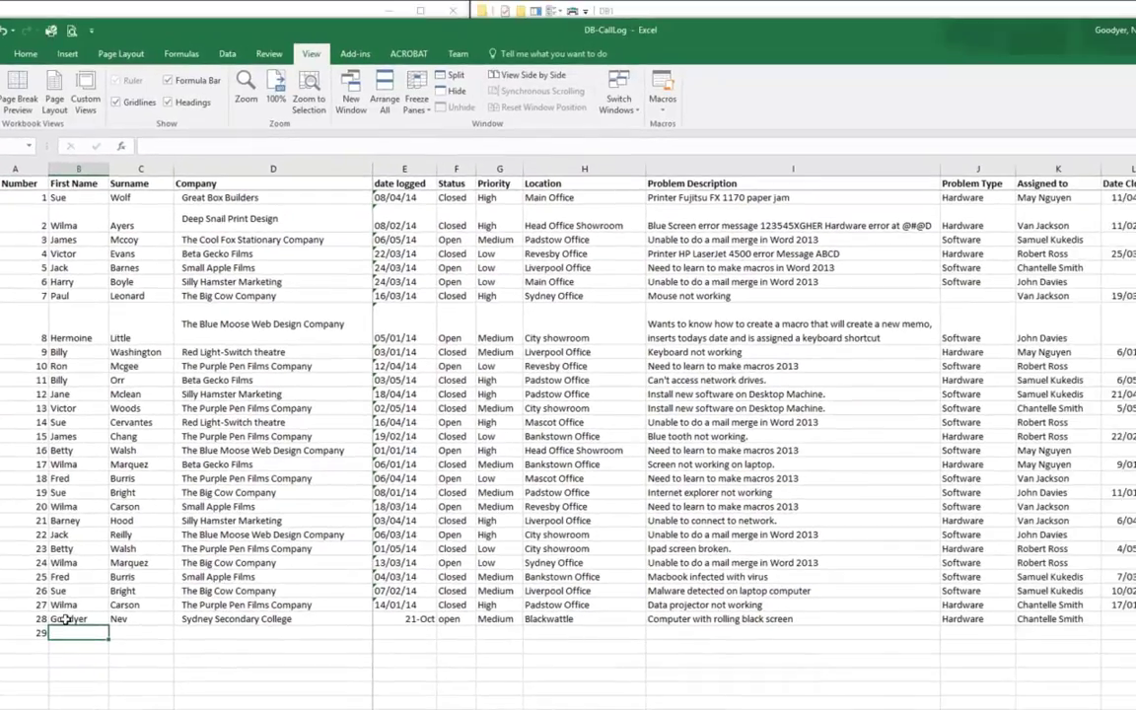
{"action": "left_click_drag", "start_coordinate": [65, 619], "coordinate": [854, 619]}
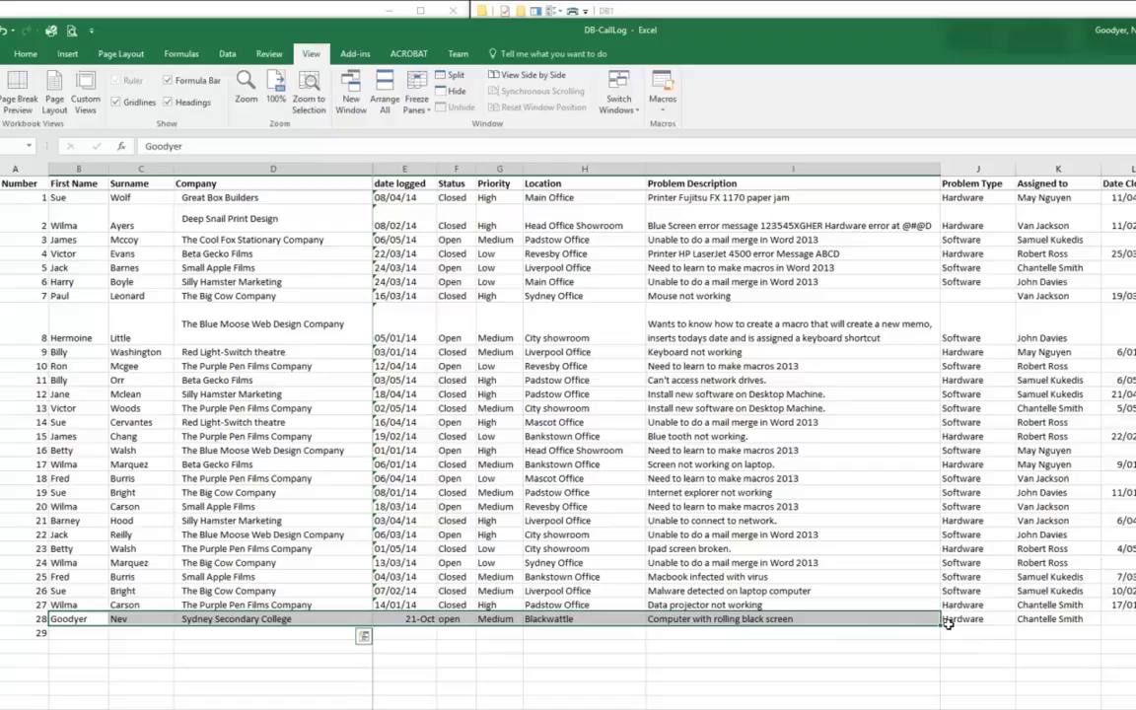
{"action": "key", "text": "shift+Right"}
{"action": "key", "text": "shift+Right"}
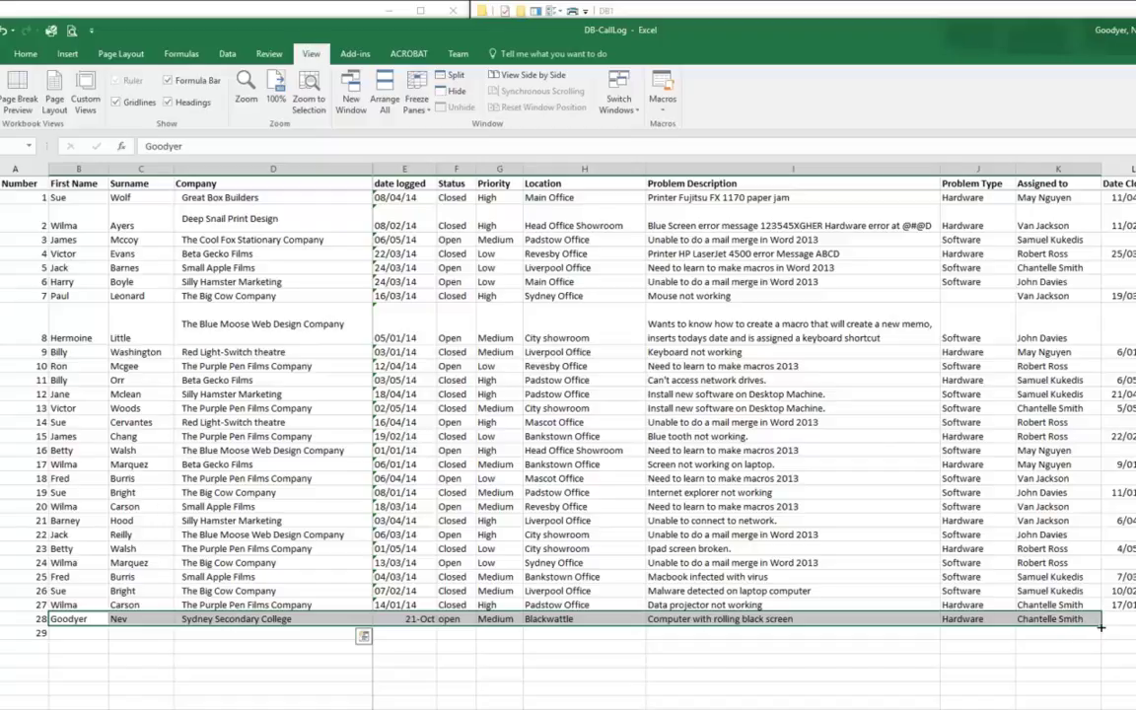
{"action": "left_click_drag", "start_coordinate": [1102, 627], "coordinate": [984, 632]}
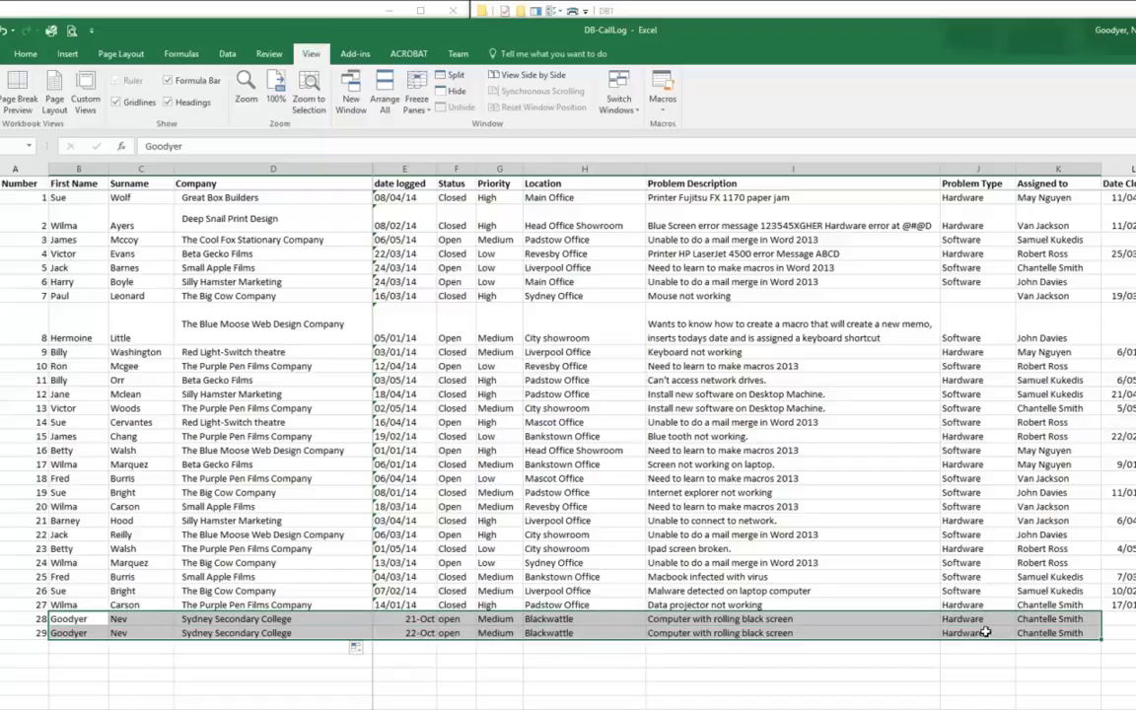
{"action": "left_click", "coordinate": [397, 632]}
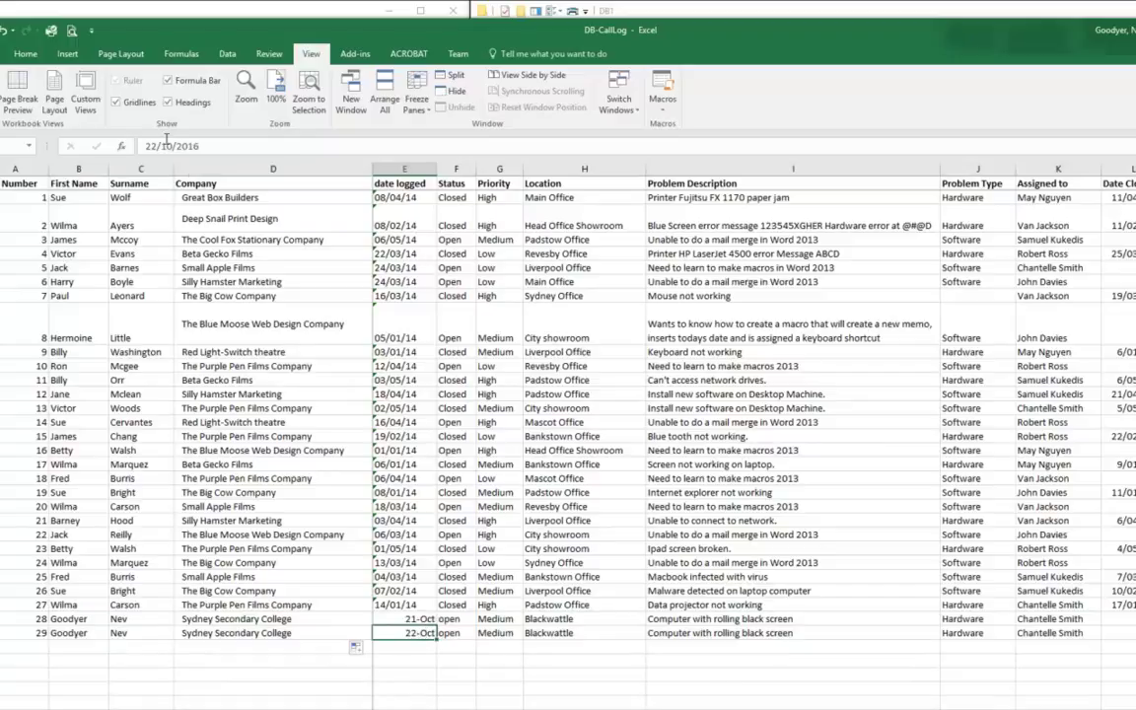
{"action": "left_click", "coordinate": [167, 146]}
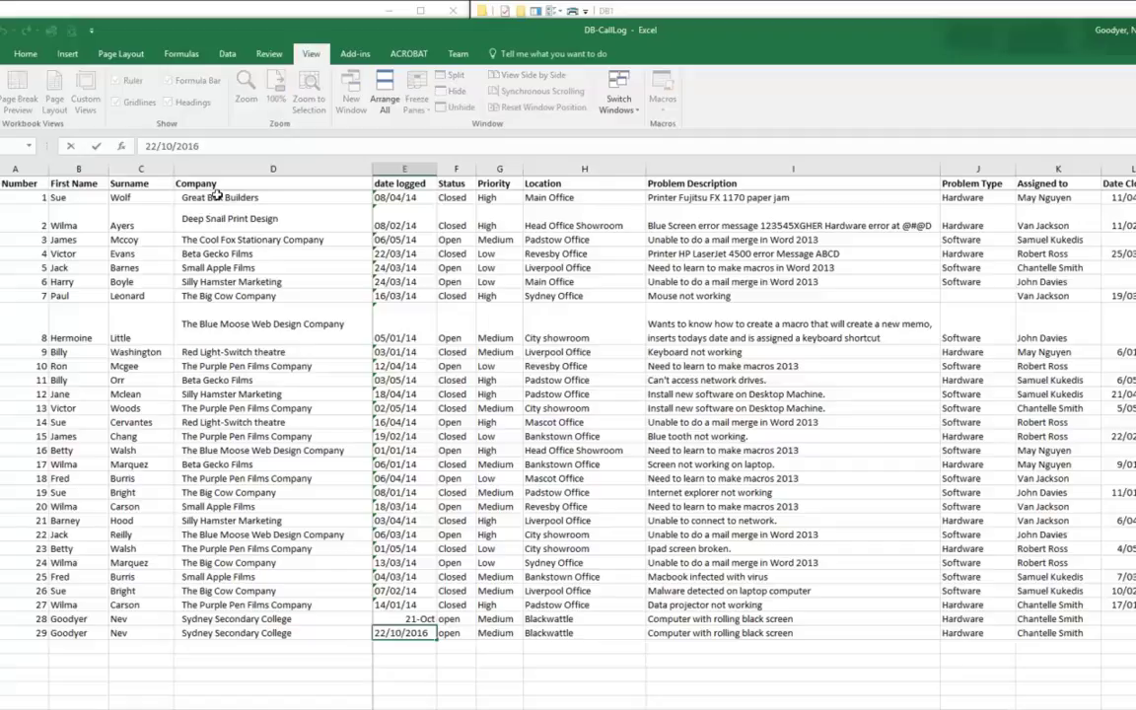
Step: Change call 29's logged month to September, status to Closed, and date closed to 29/09/2016
{"action": "key", "text": "BackSpace"}
{"action": "key", "text": "Delete"}
{"action": "type", "text": "9"}
{"action": "key", "text": "Tab"}
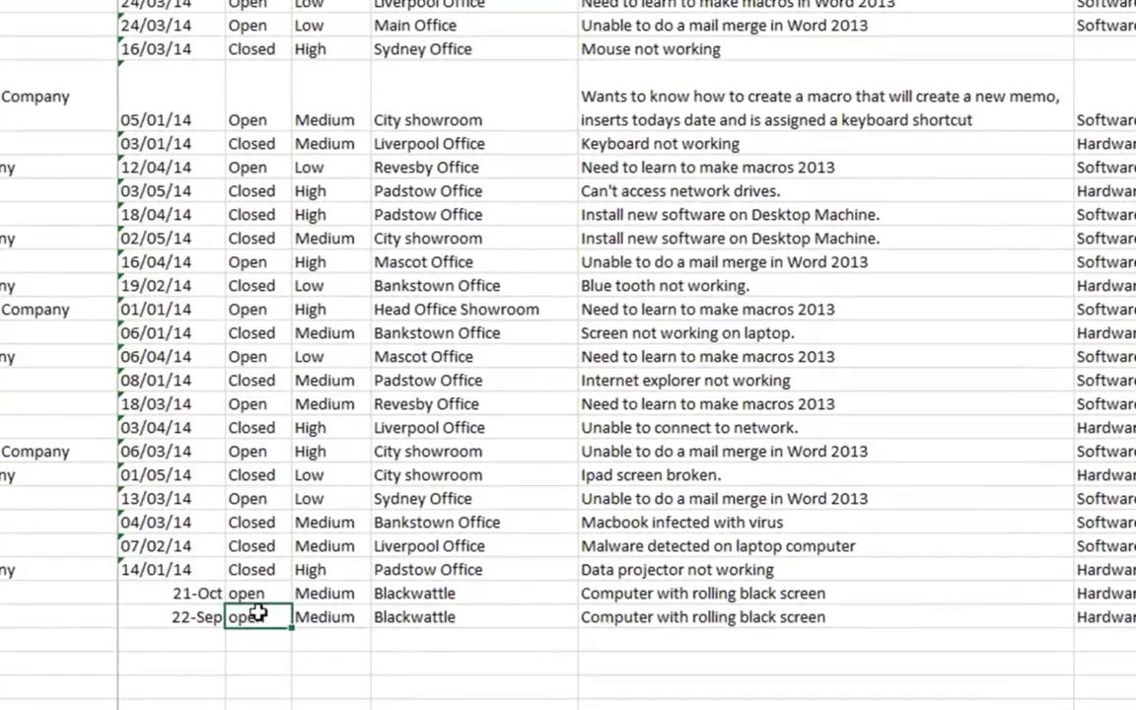
{"action": "type", "text": "Closed"}
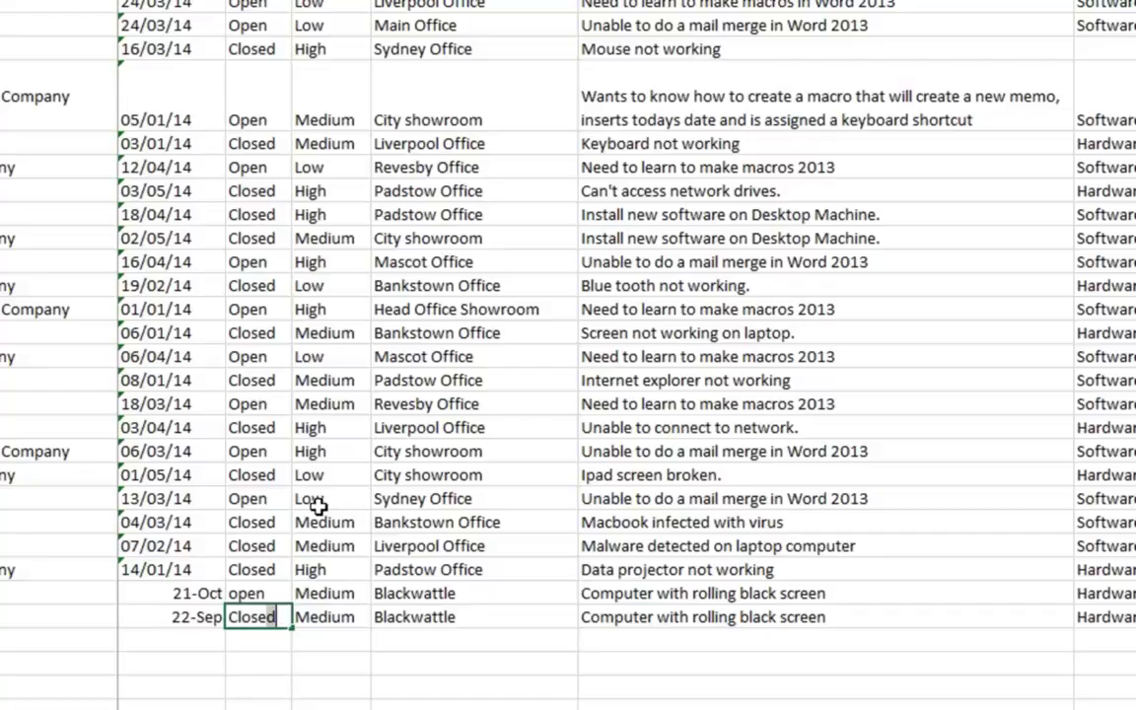
{"action": "key", "text": "Tab"}
{"action": "key", "text": "Tab"}
{"action": "key", "text": "Tab"}
{"action": "key", "text": "Tab"}
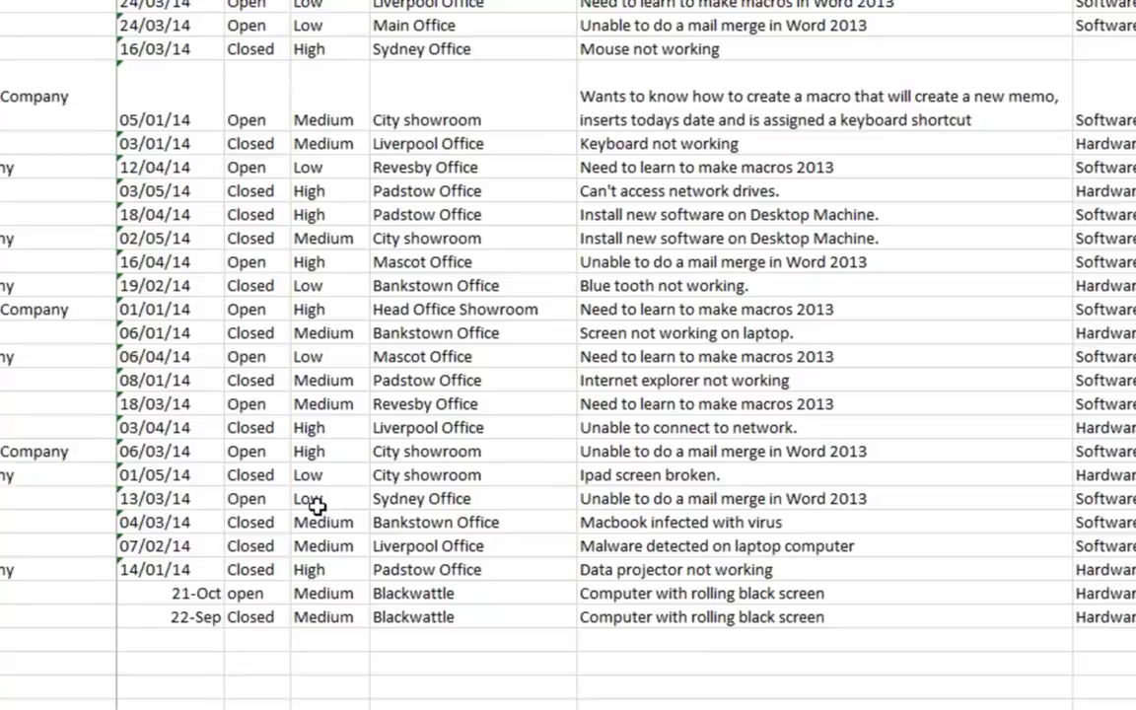
{"action": "key", "text": "Tab"}
{"action": "type", "text": "29"}
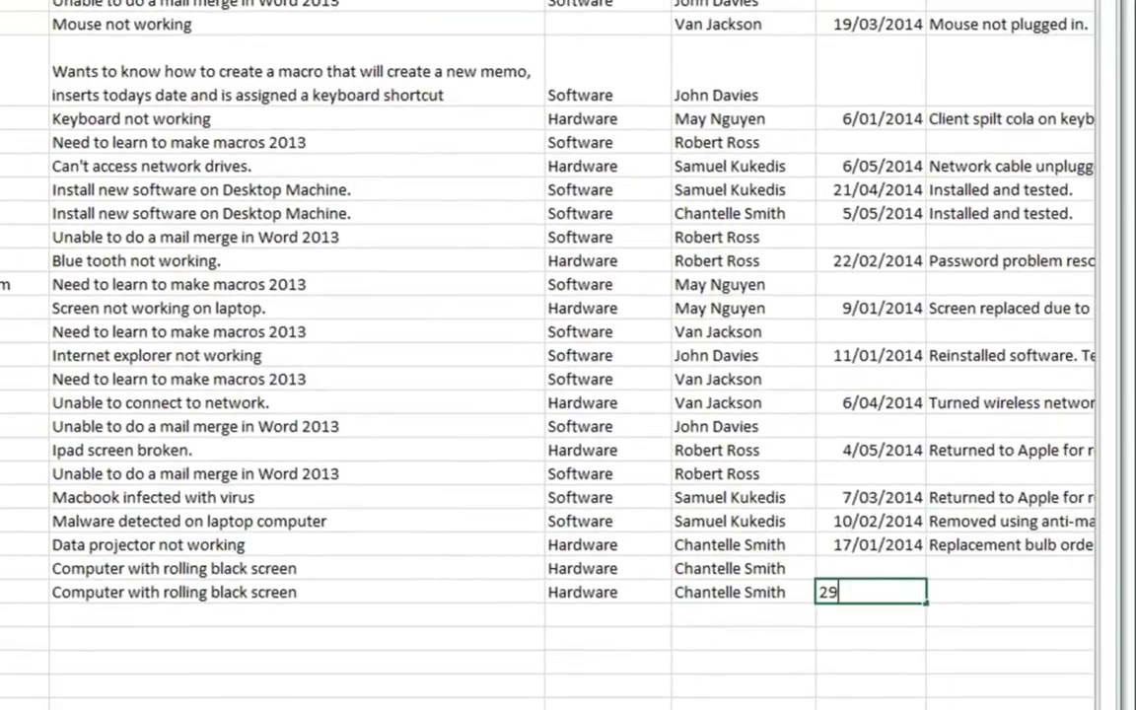
{"action": "type", "text": "/09/2016"}
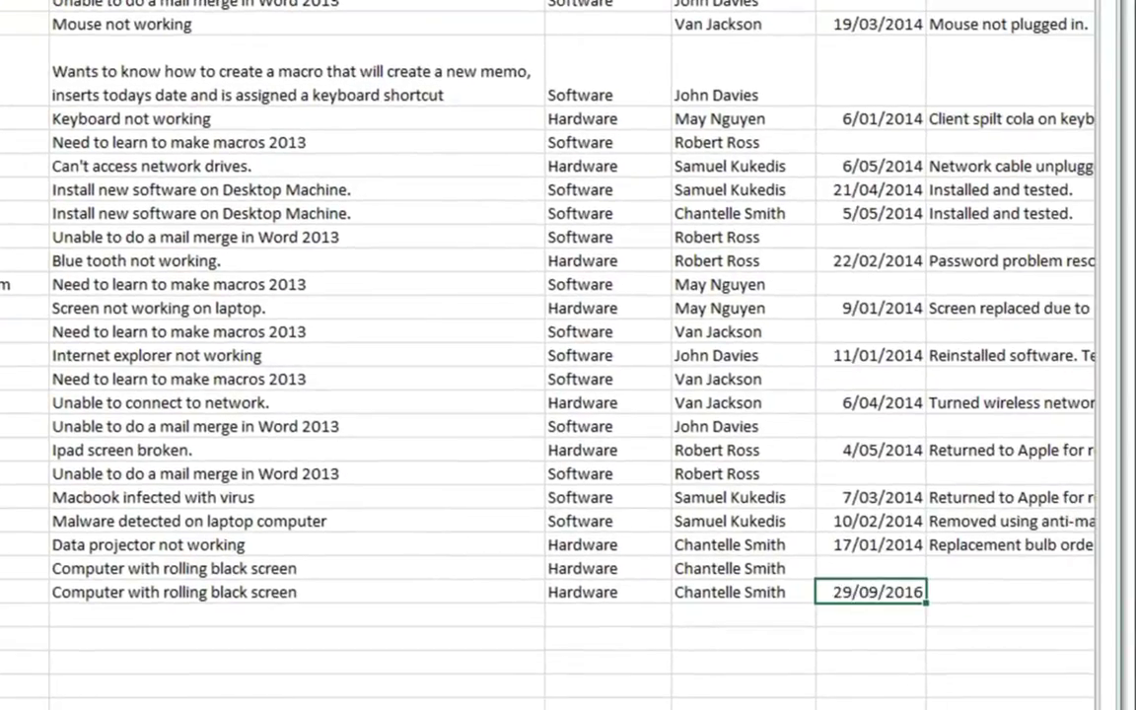
{"action": "key", "text": "Tab"}
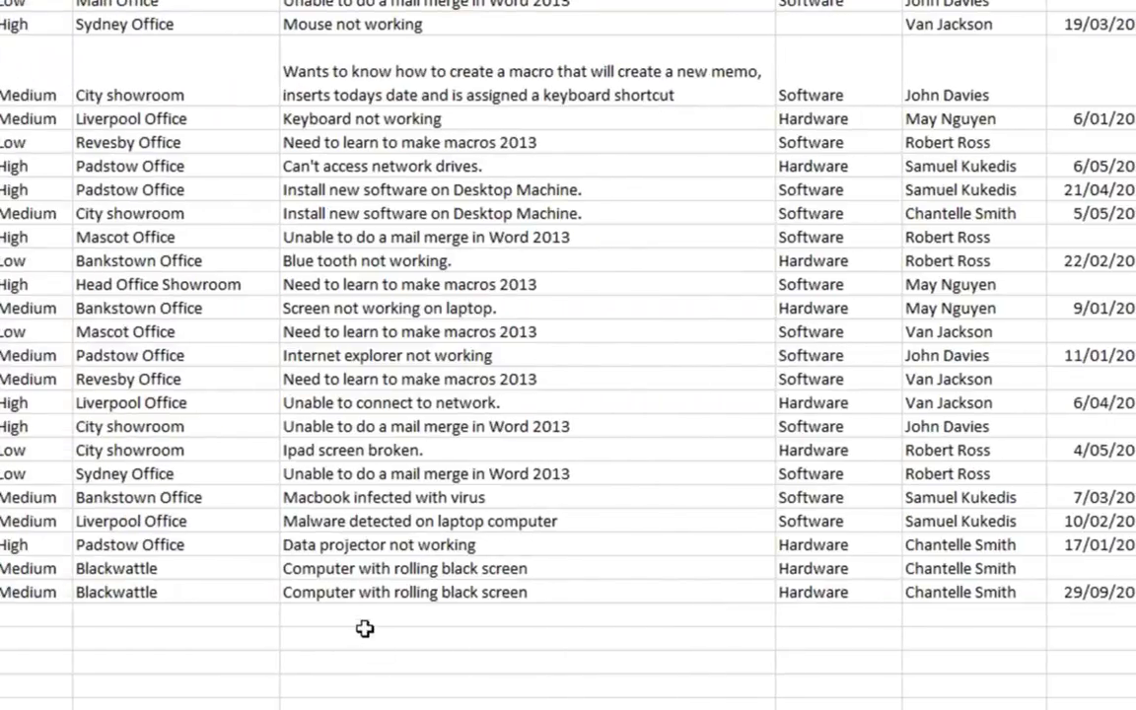
Step: Set call 29's description to 'Projector alignment' and resolution to 'Instructed teacher on method'
{"action": "left_click", "coordinate": [370, 589]}
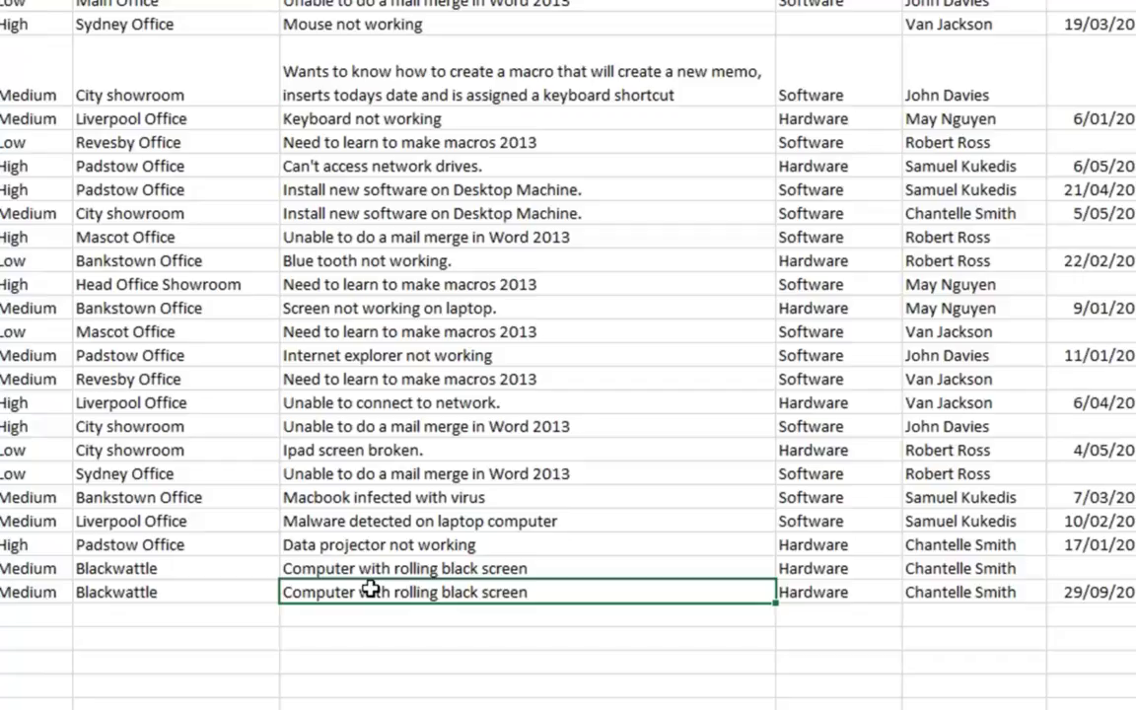
{"action": "type", "text": "Pro"}
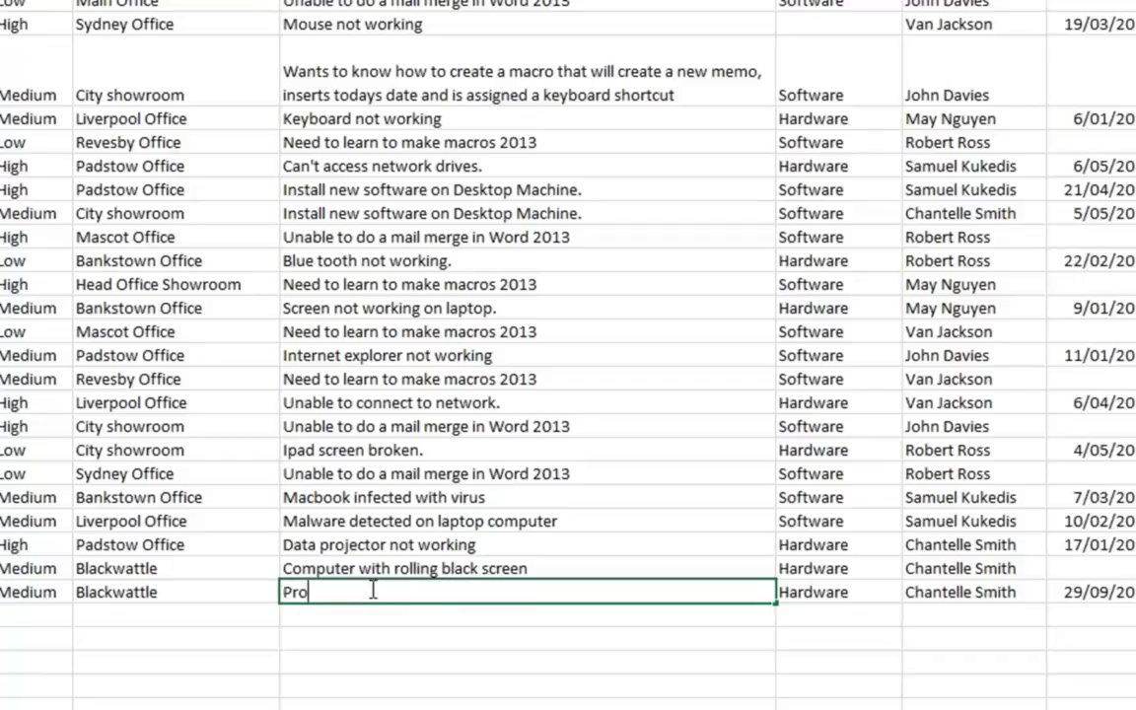
{"action": "type", "text": "jector alignment"}
{"action": "key", "text": "Tab"}
{"action": "key", "text": "Tab"}
{"action": "key", "text": "Tab"}
{"action": "key", "text": "Tab"}
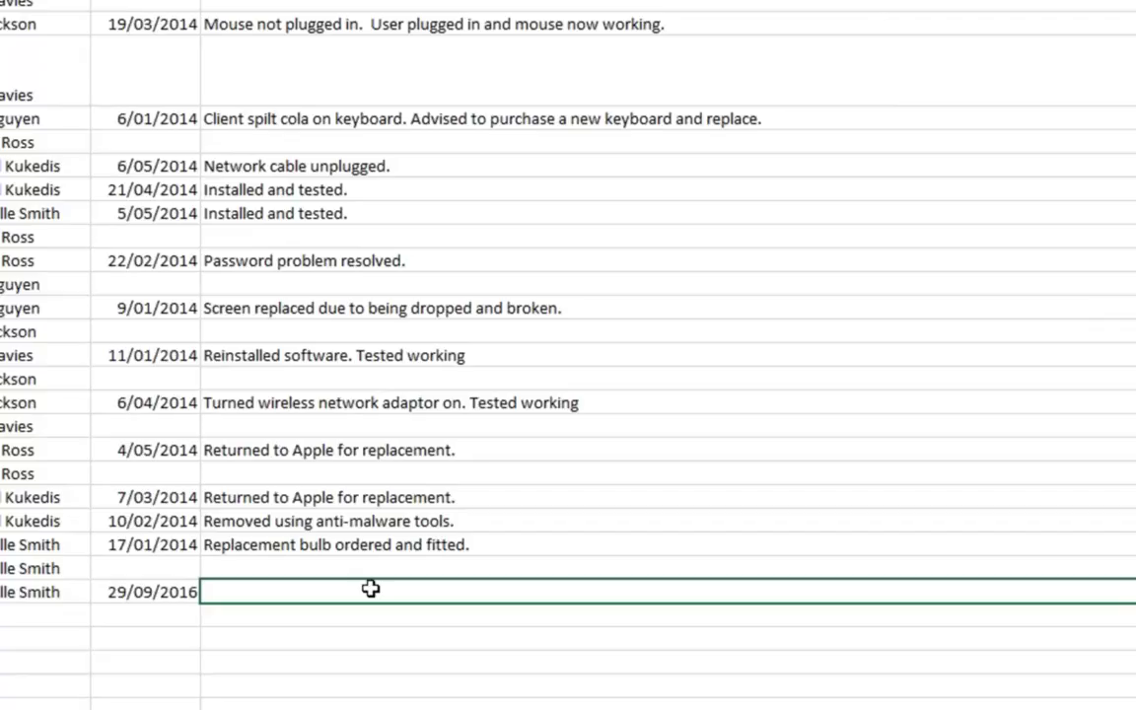
{"action": "type", "text": "Instructi"}
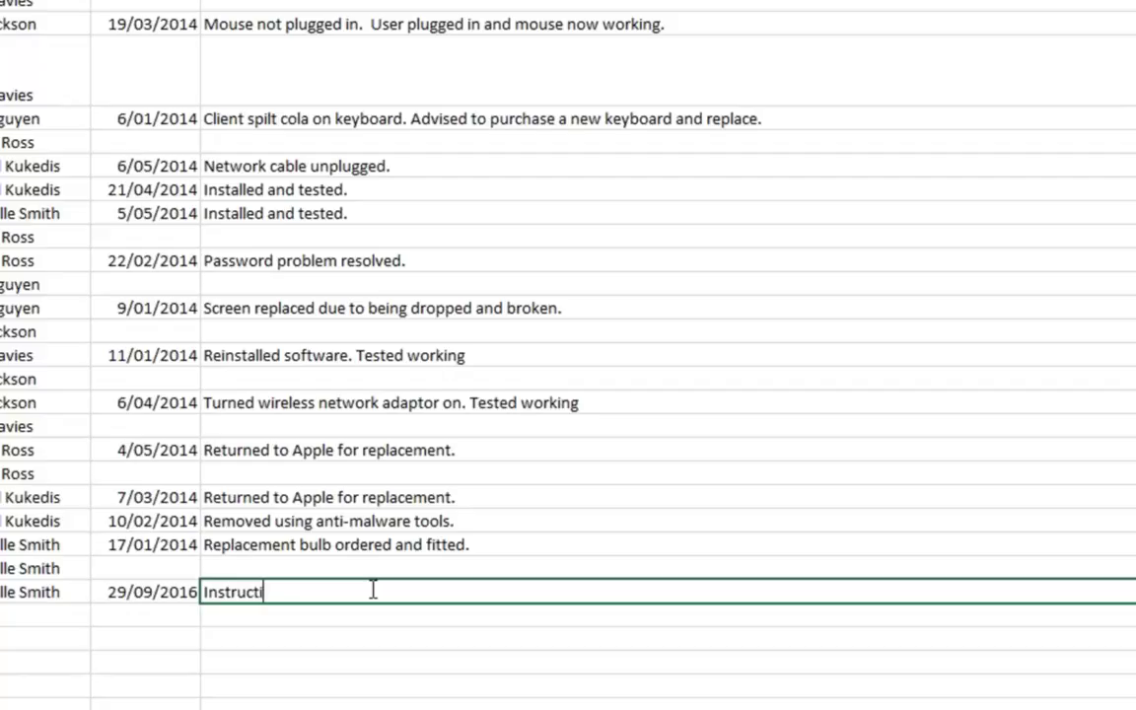
{"action": "key", "text": "BackSpace"}
{"action": "type", "text": "ed teach"}
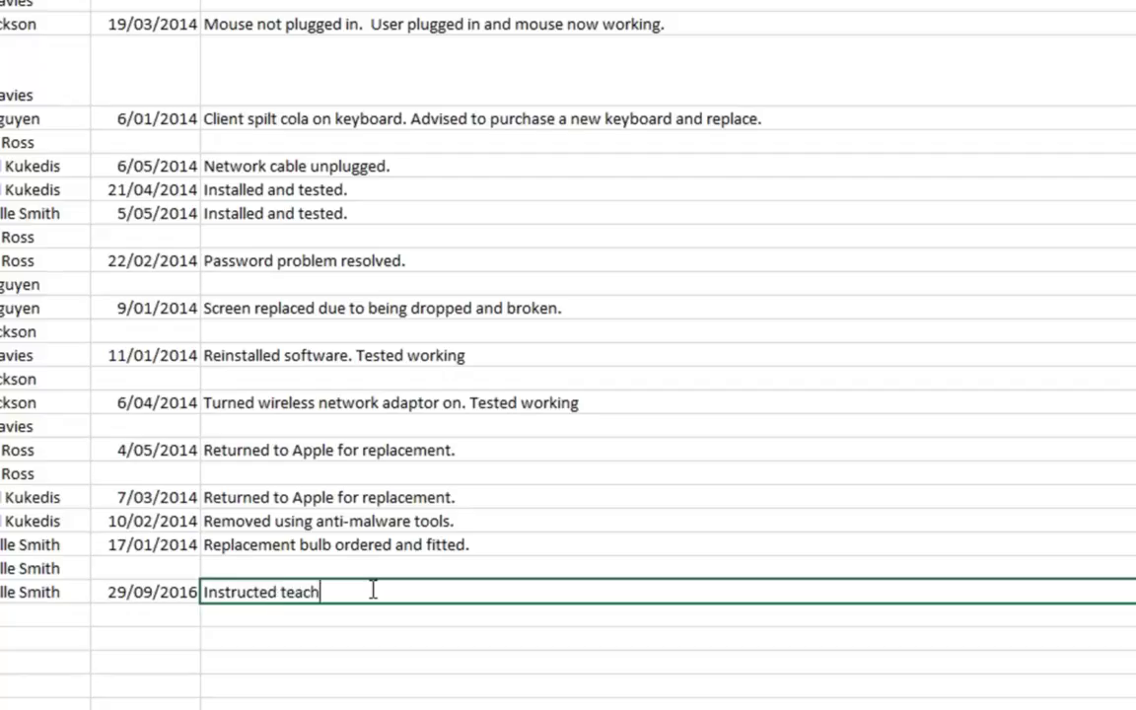
{"action": "type", "text": "er on method"}
{"action": "key", "text": "Tab"}
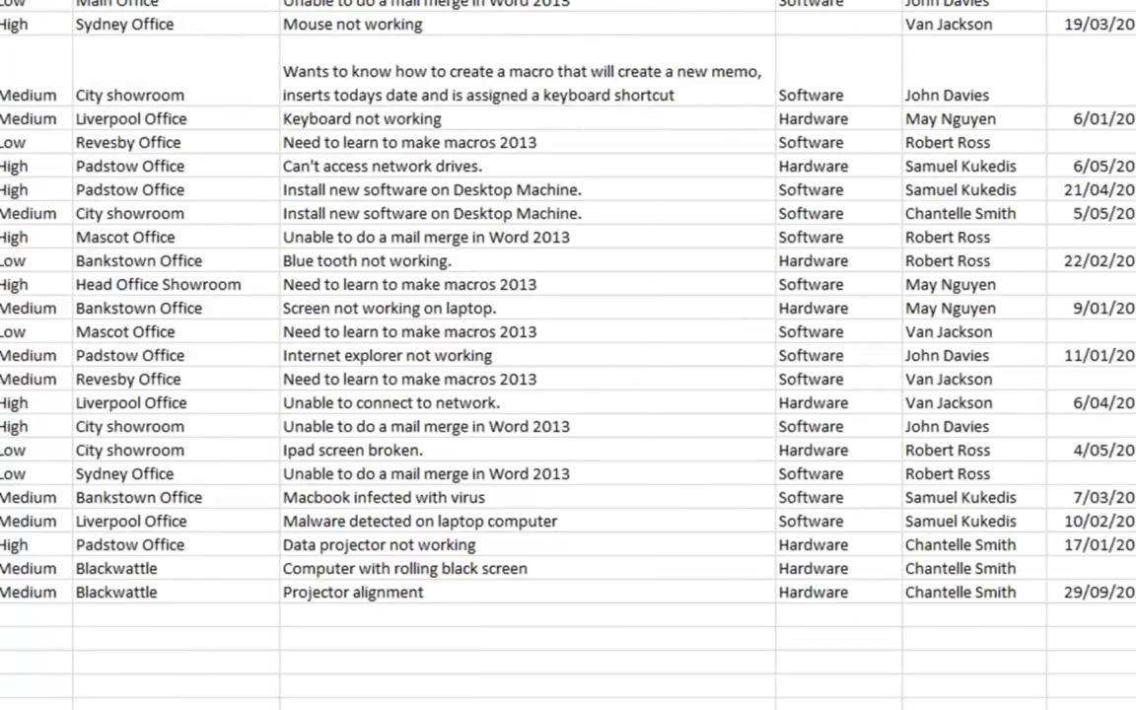
Step: Close DB-CallLog and DB-Companies, saving changes to each
{"action": "key", "text": "alt+F4"}
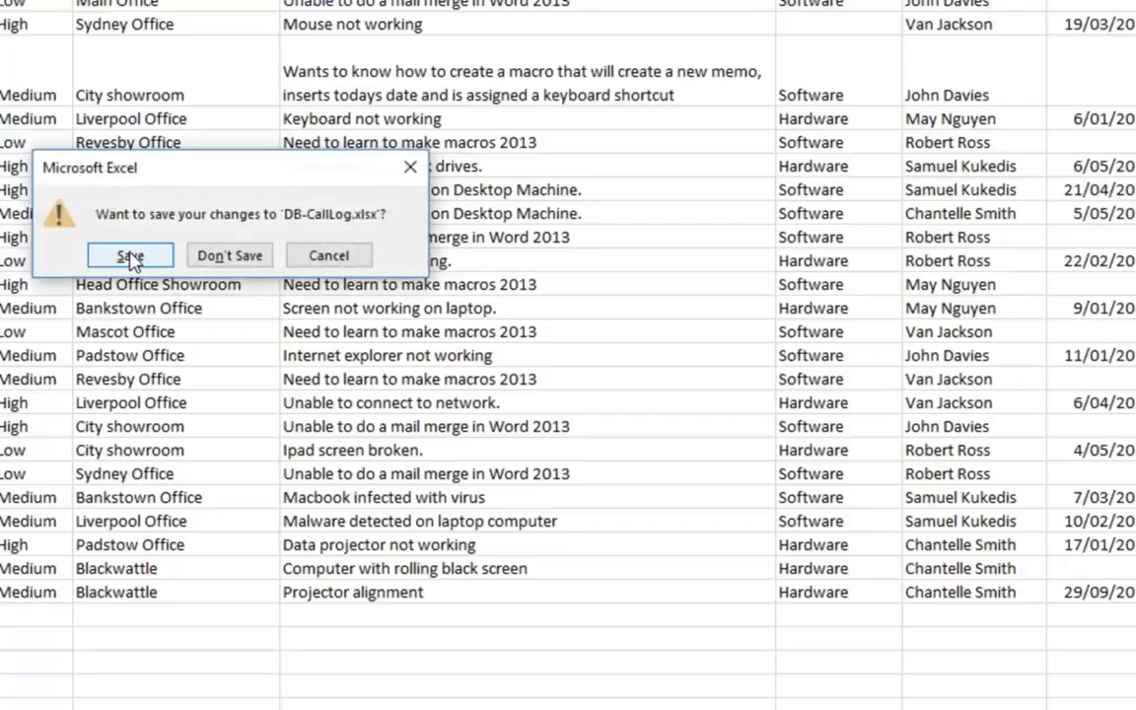
{"action": "left_click", "coordinate": [126, 252]}
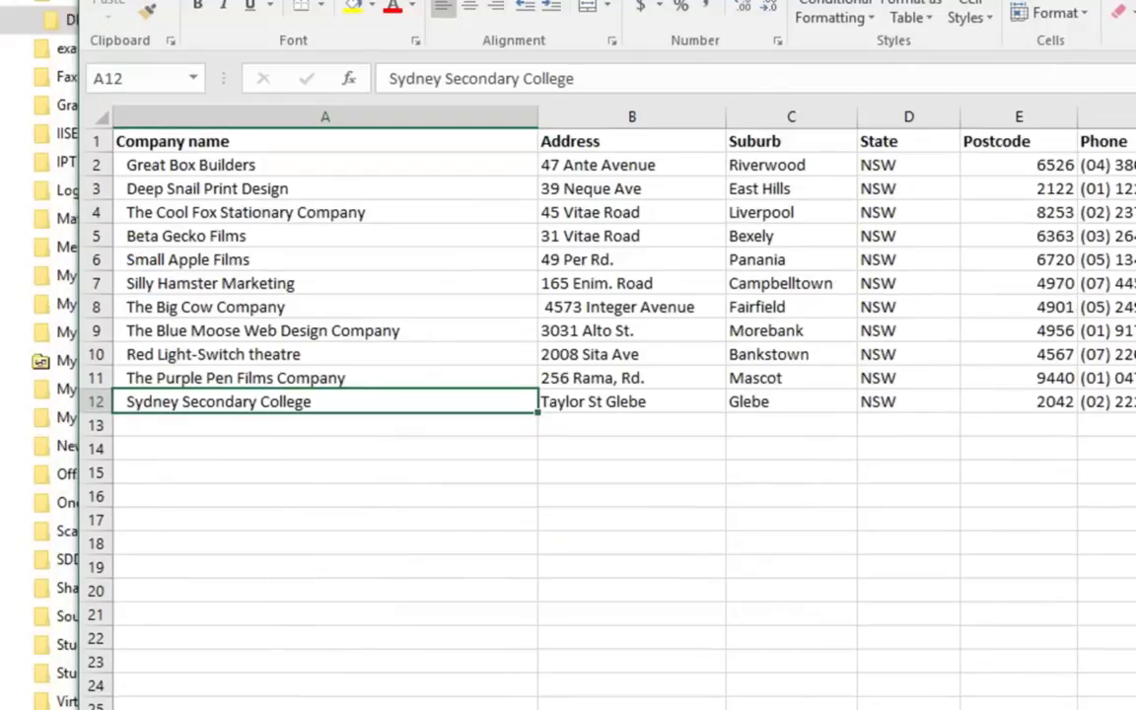
{"action": "key", "text": "alt+F4"}
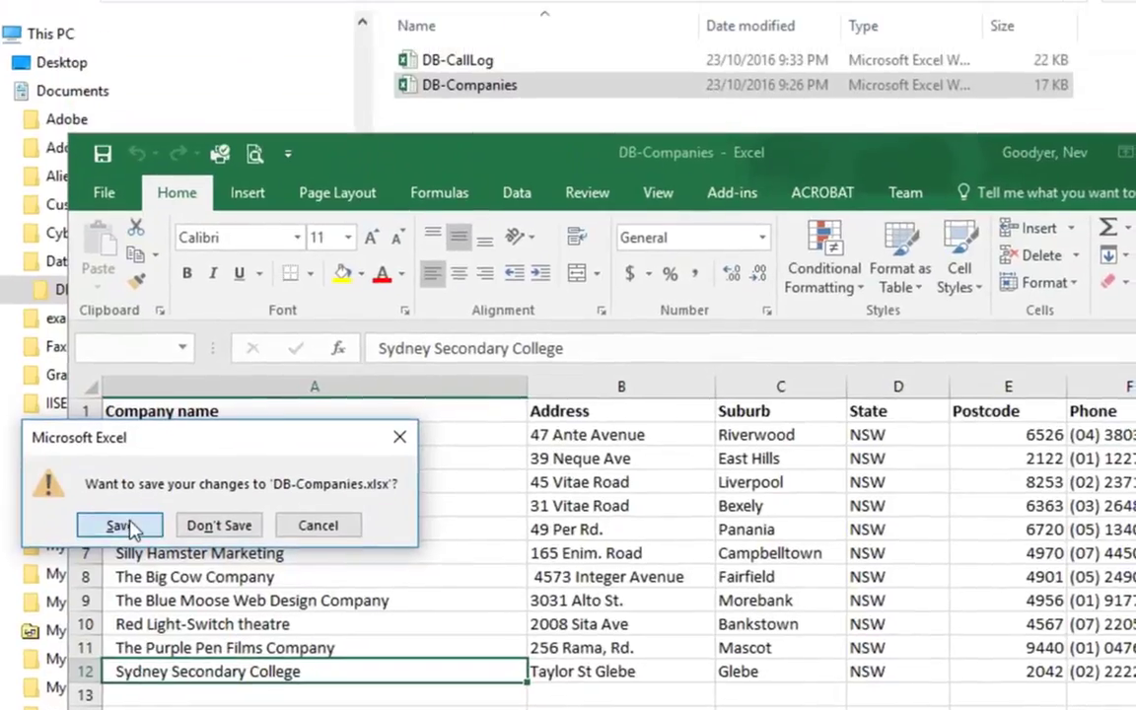
{"action": "left_click", "coordinate": [133, 396]}
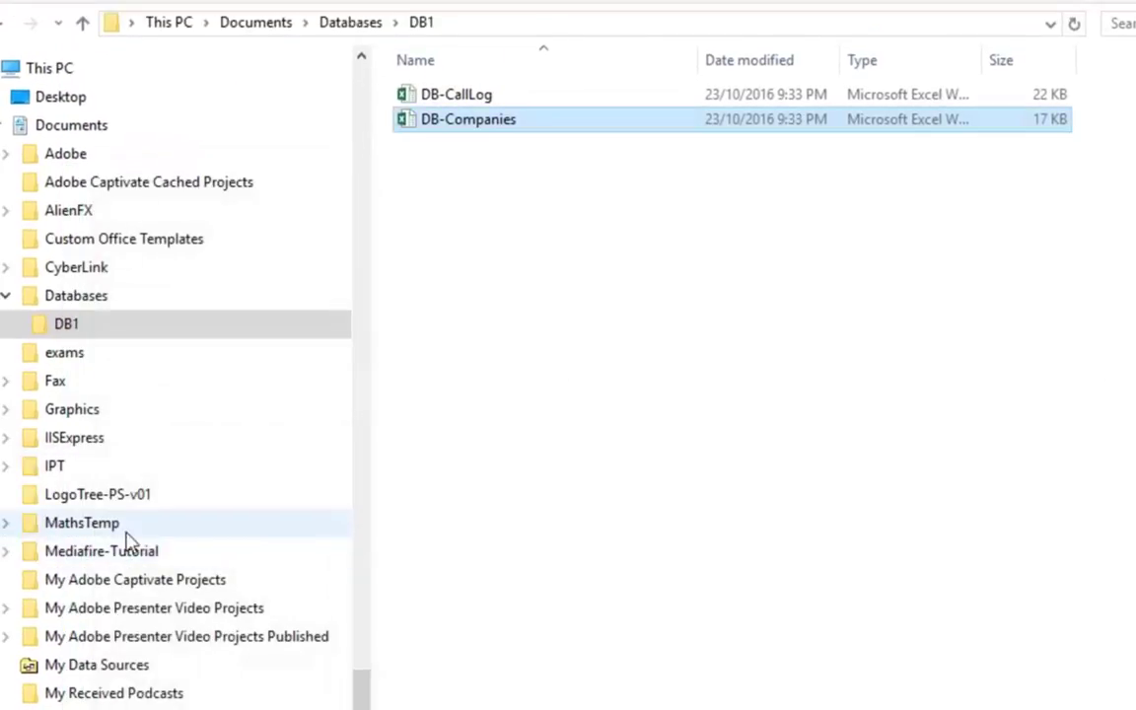
Step: Create a new Microsoft Access Database in DB1 named DB1-2tbls and open it
{"action": "right_click", "coordinate": [452, 193]}
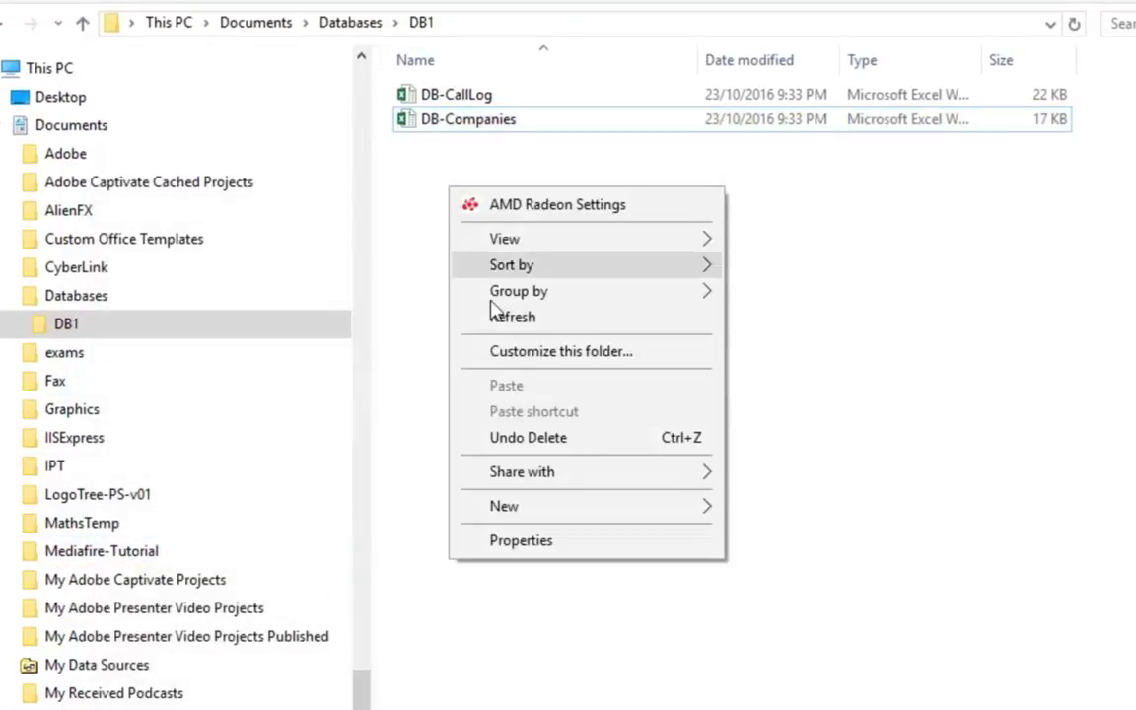
{"action": "mouse_move", "coordinate": [549, 518]}
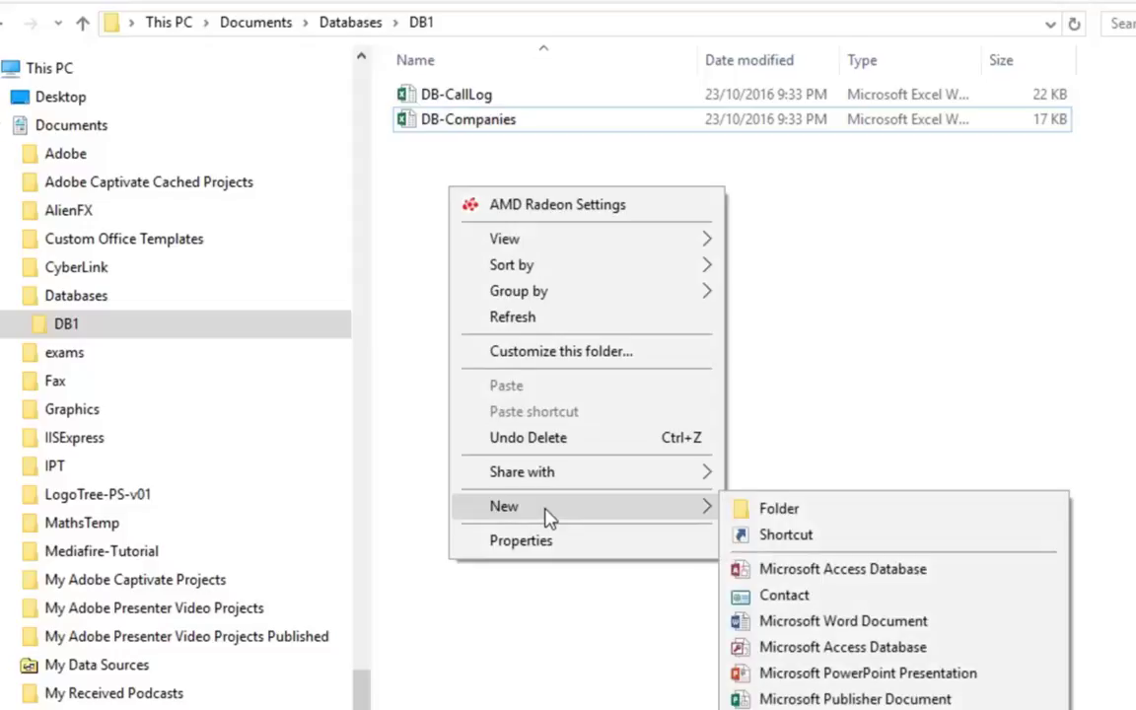
{"action": "left_click", "coordinate": [793, 574]}
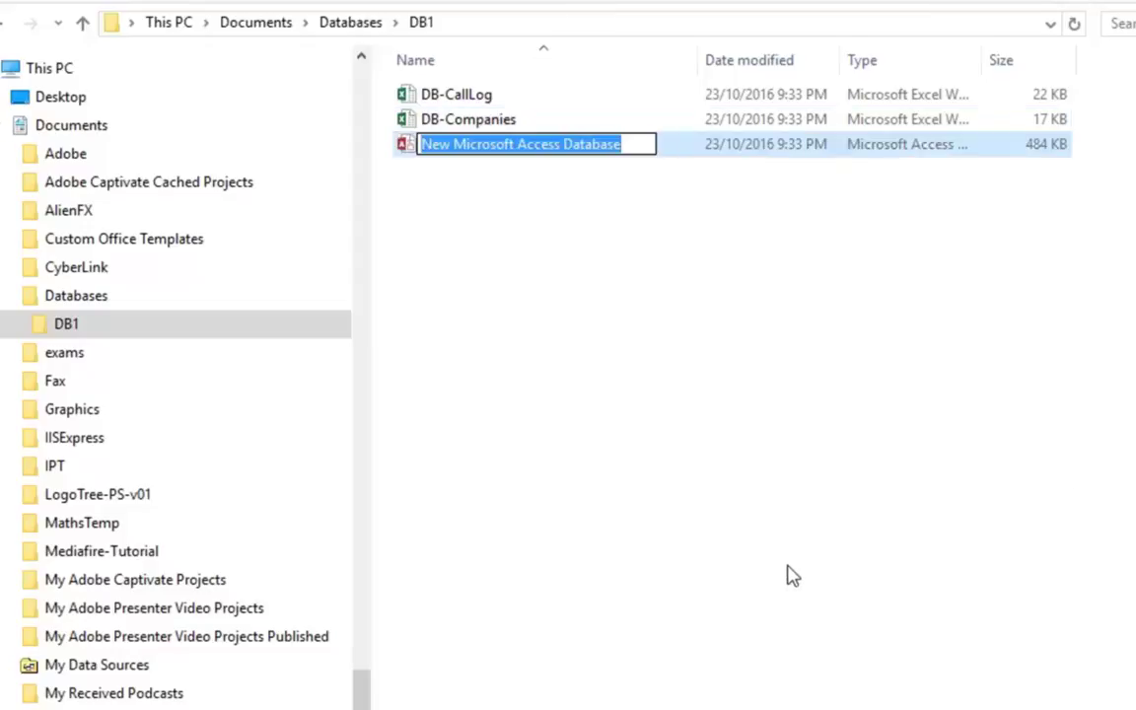
{"action": "type", "text": "DB1-"}
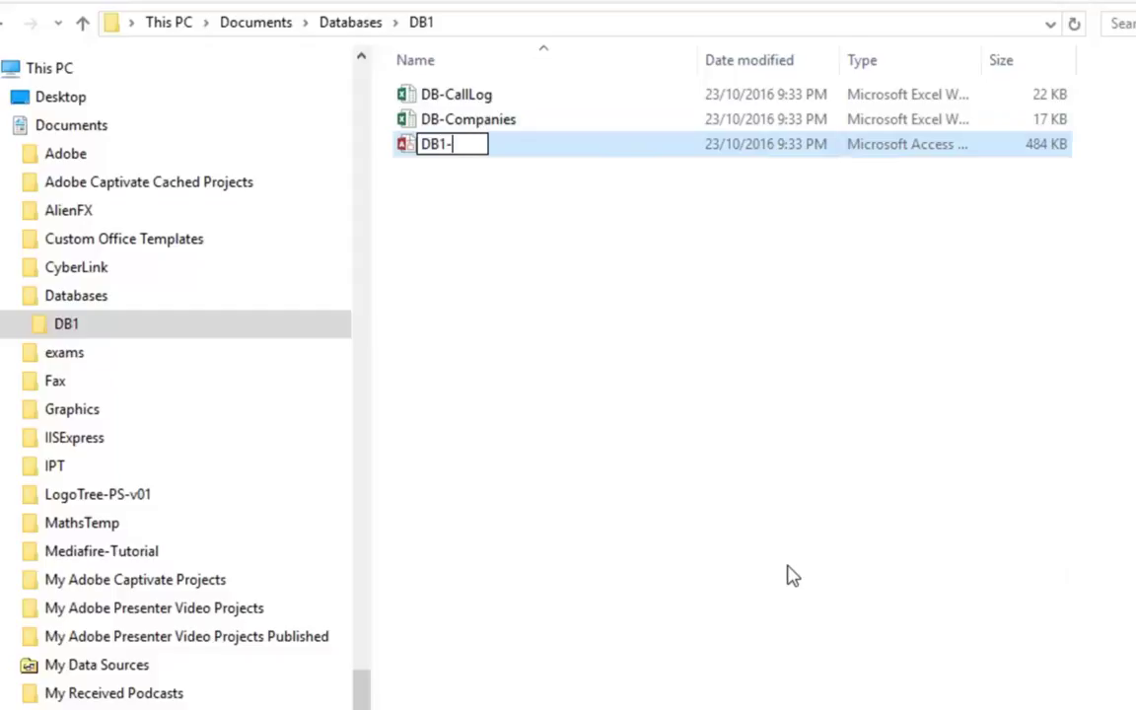
{"action": "type", "text": "2tb"}
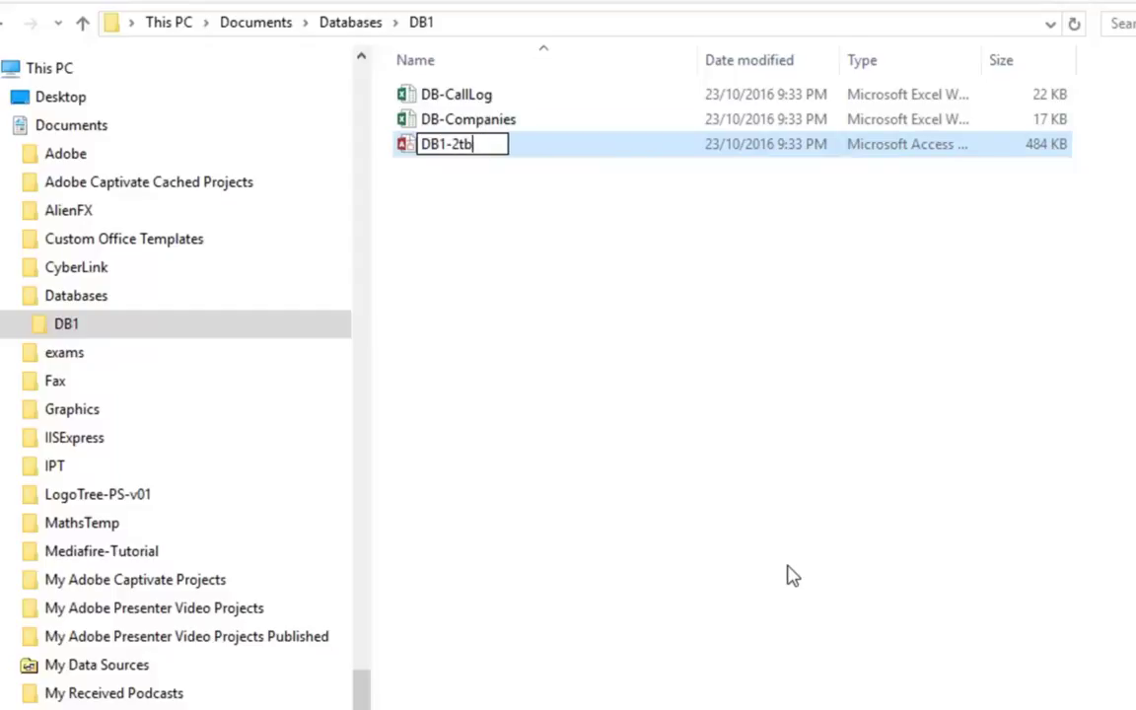
{"action": "type", "text": "ls"}
{"action": "key", "text": "Return"}
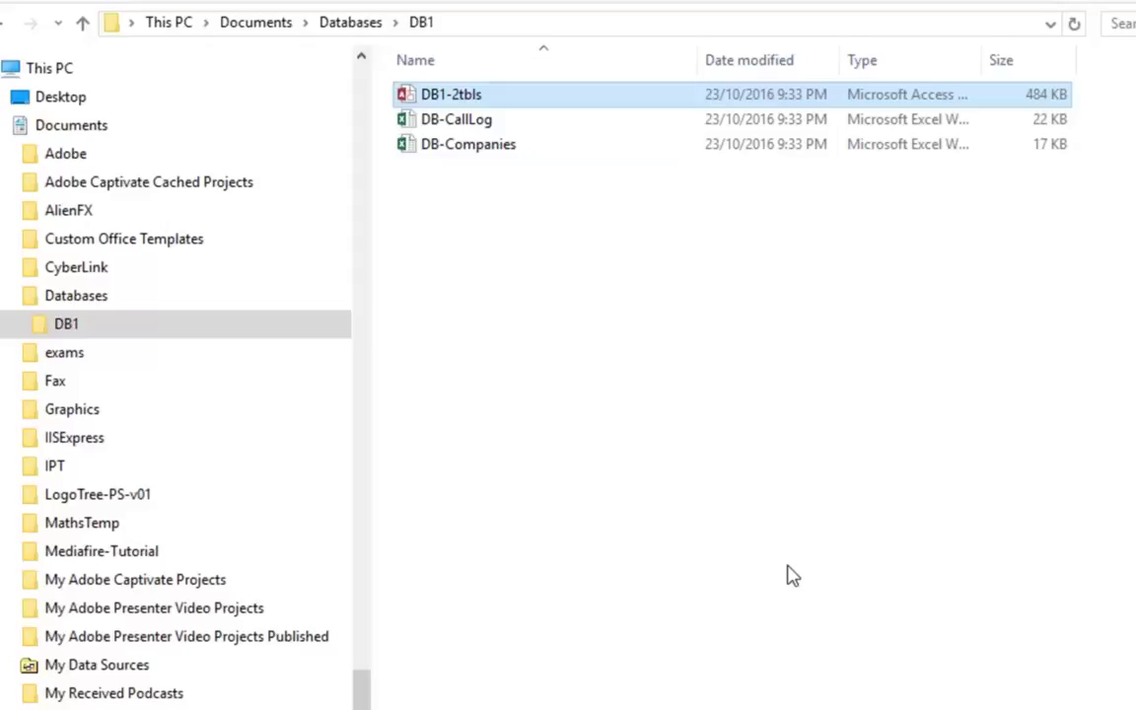
{"action": "key", "text": "Return"}
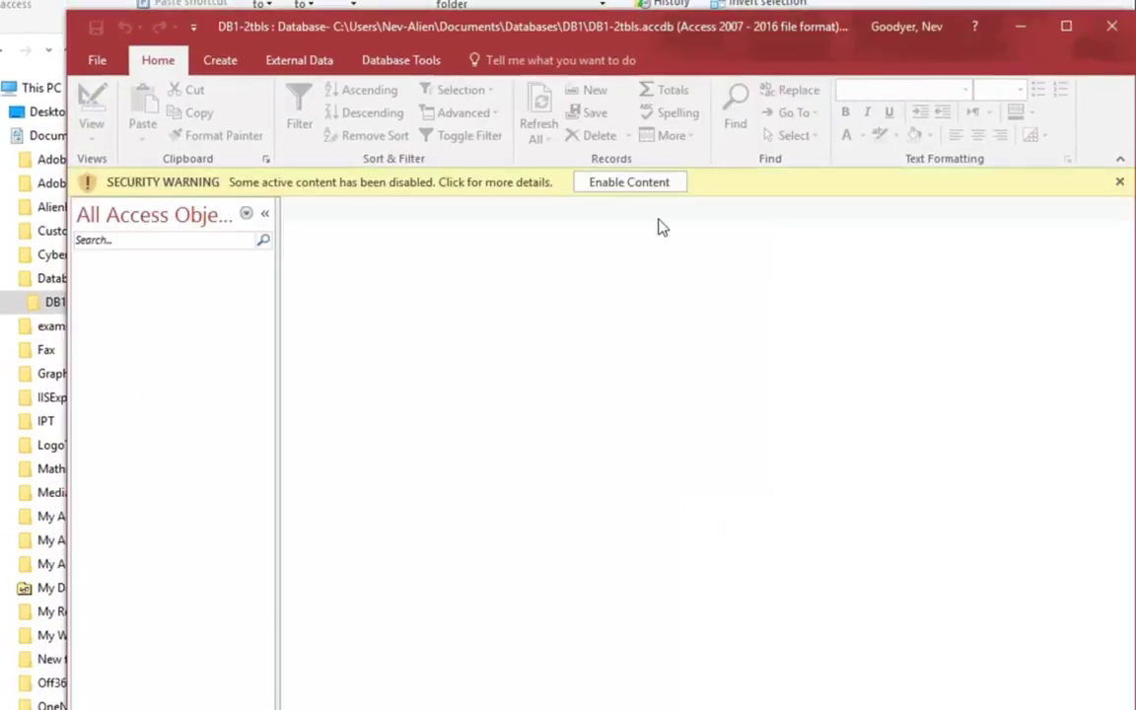
Step: Enable the database content and start importing data from an Excel spreadsheet
{"action": "left_click", "coordinate": [647, 191]}
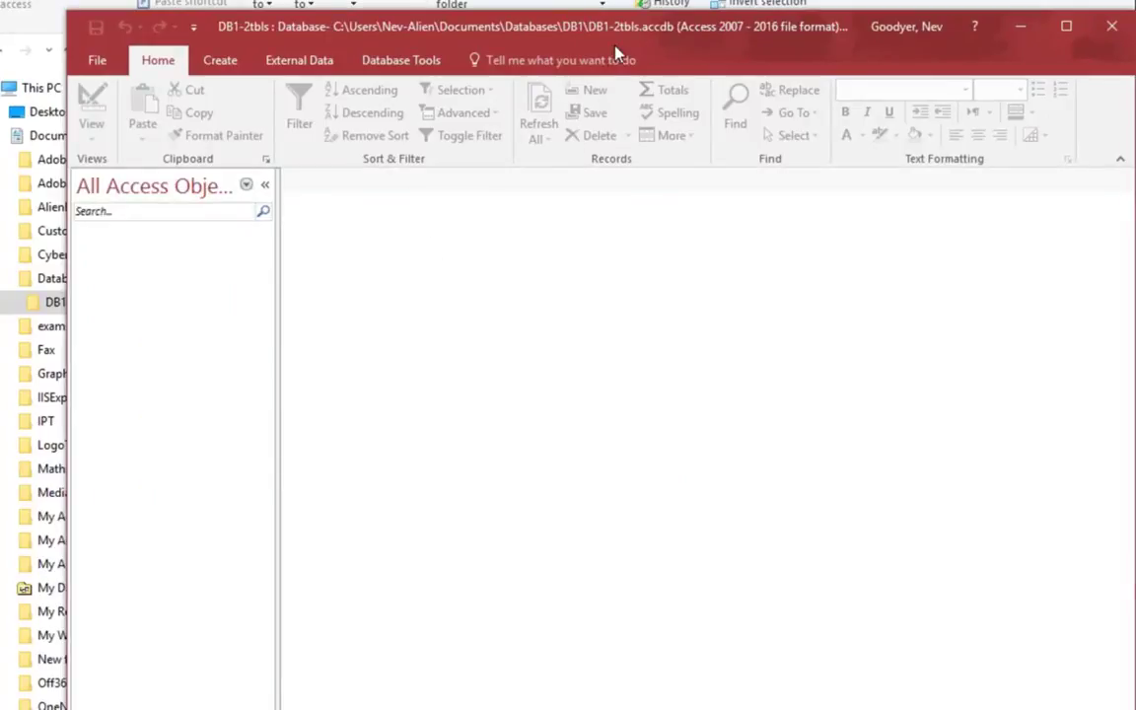
{"action": "left_click_drag", "start_coordinate": [615, 35], "coordinate": [541, 39]}
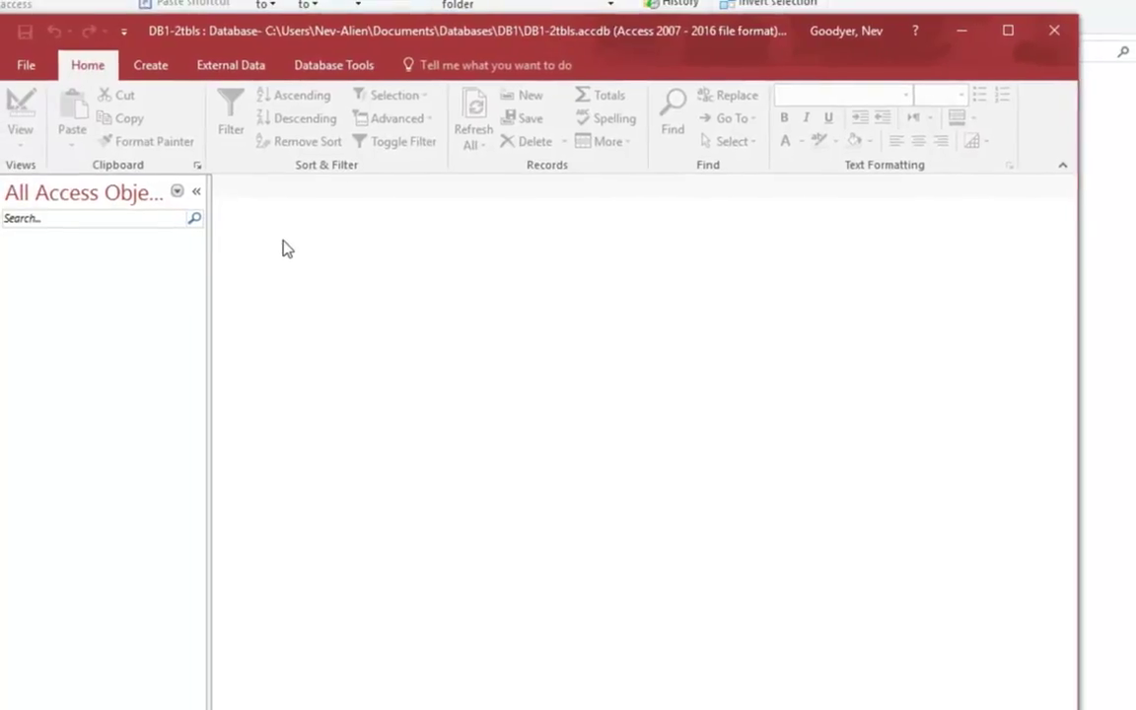
{"action": "left_click", "coordinate": [235, 71]}
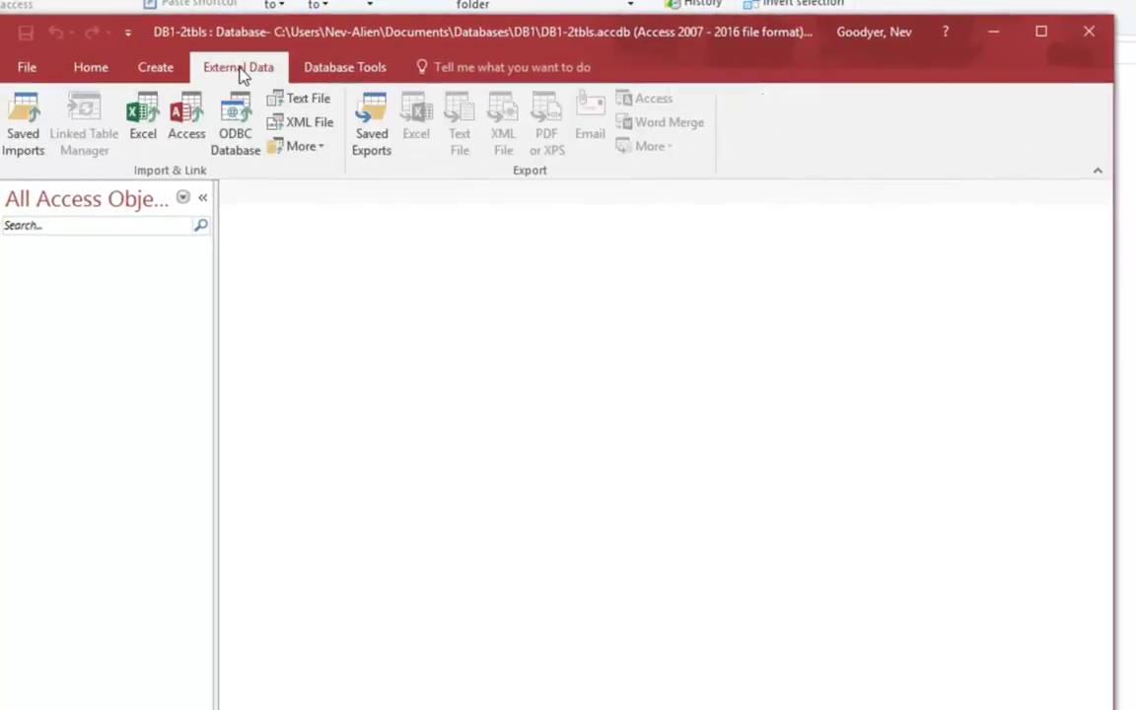
{"action": "left_click", "coordinate": [138, 111]}
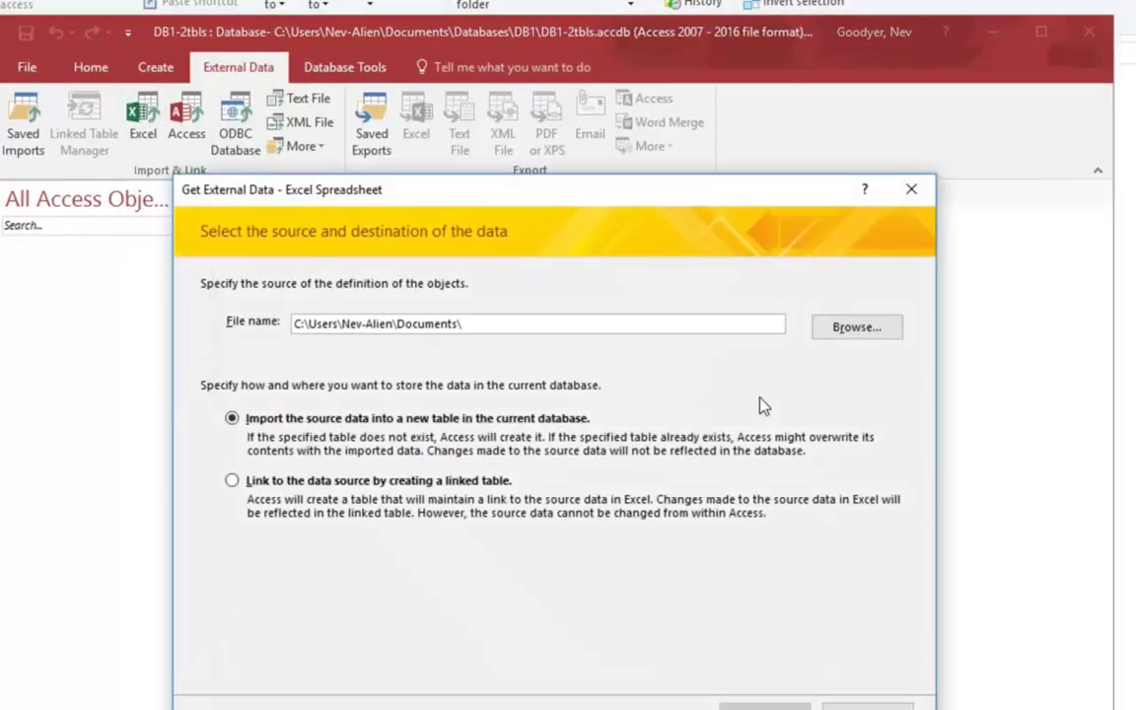
Step: Pick DB-CallLog from Databases > DB1 as the source and import into a new table
{"action": "left_click", "coordinate": [852, 338]}
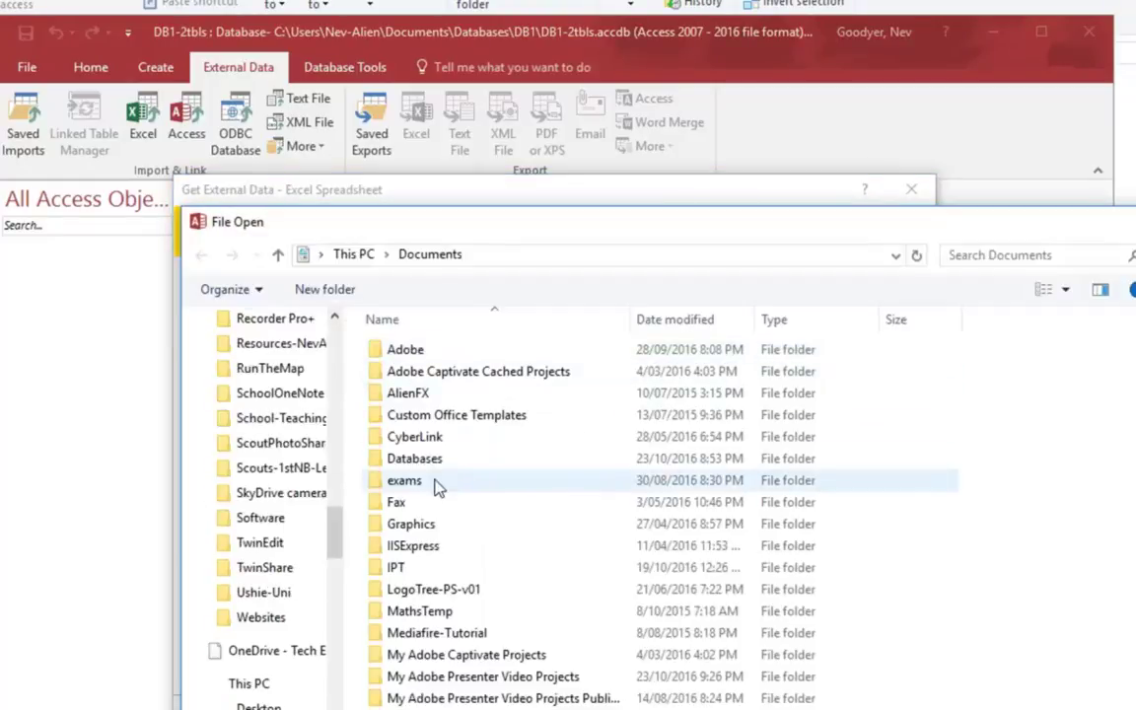
{"action": "left_click", "coordinate": [417, 460]}
{"action": "double_click", "coordinate": [417, 460]}
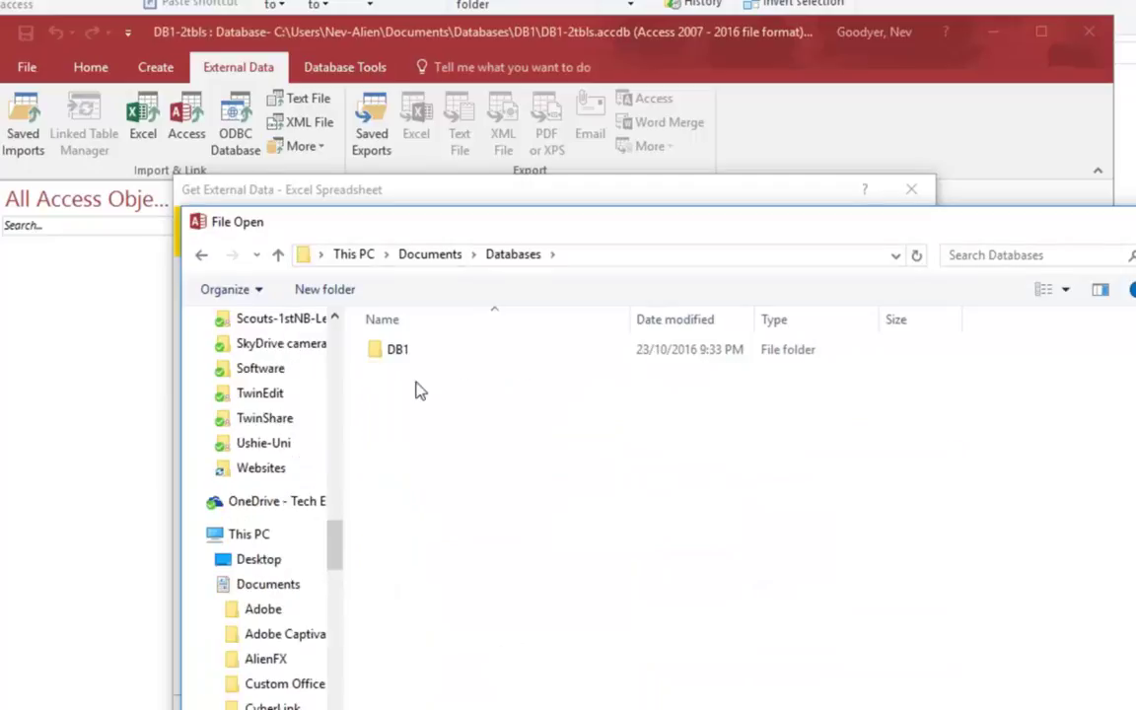
{"action": "double_click", "coordinate": [402, 351]}
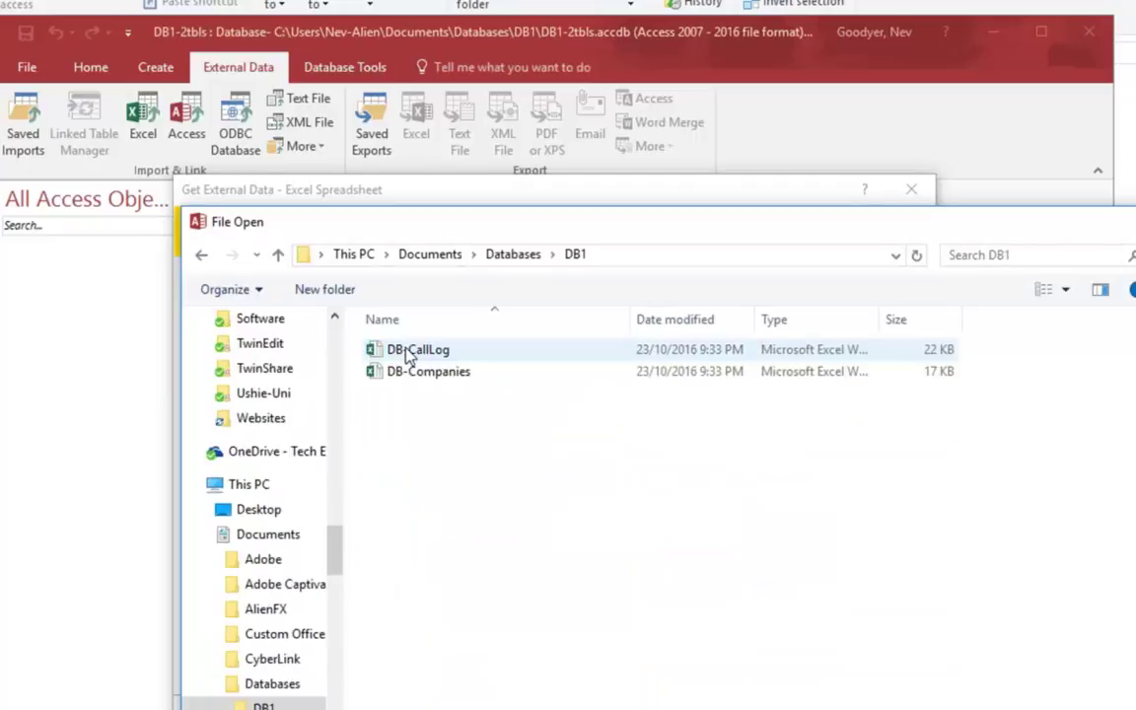
{"action": "double_click", "coordinate": [414, 351]}
{"action": "left_click", "coordinate": [767, 700]}
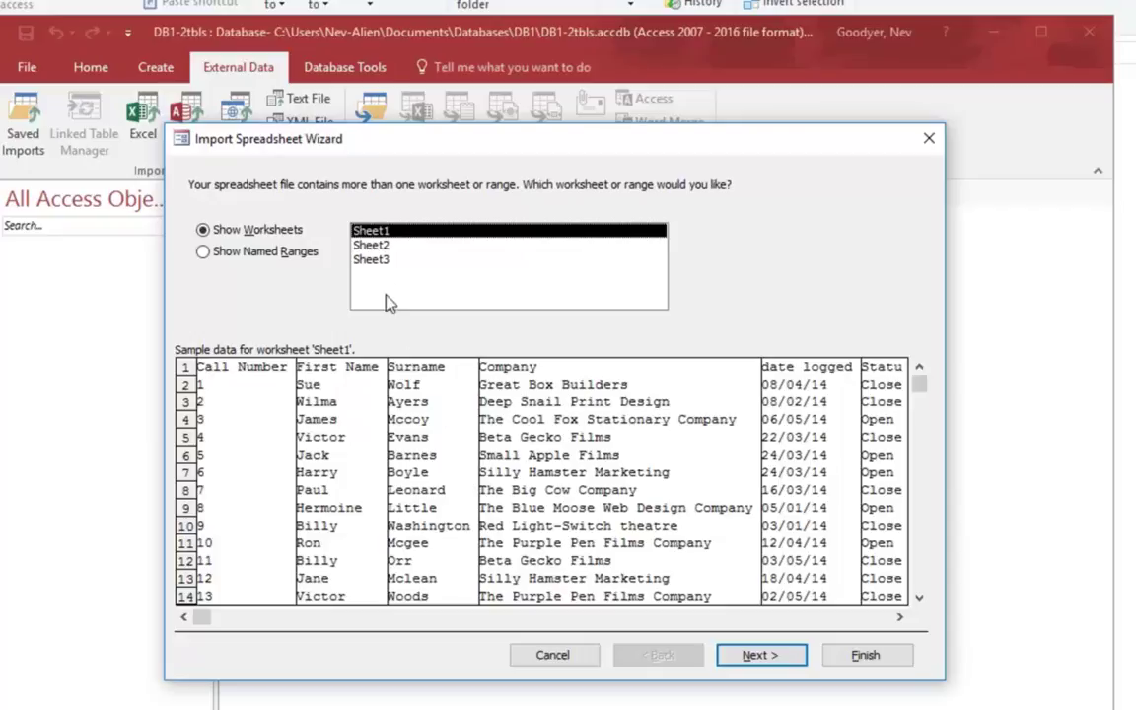
Step: Choose Sheet1 of the call log and use its first row as field names
{"action": "left_click", "coordinate": [376, 245]}
{"action": "left_click", "coordinate": [380, 259]}
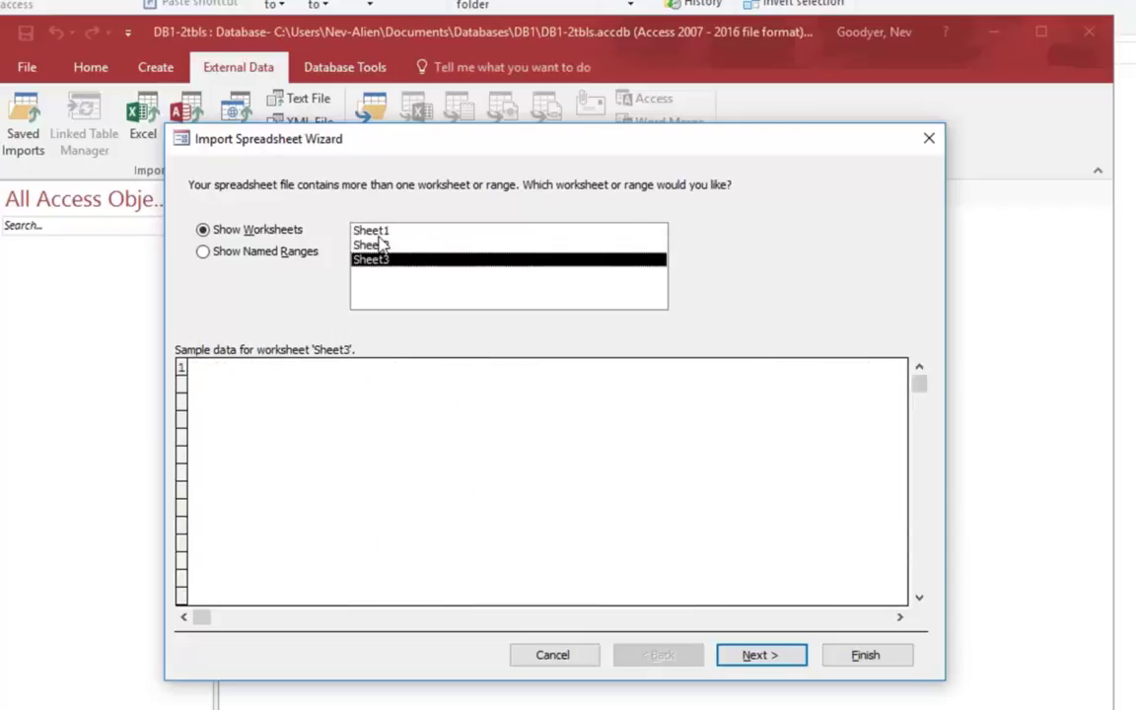
{"action": "left_click", "coordinate": [375, 230]}
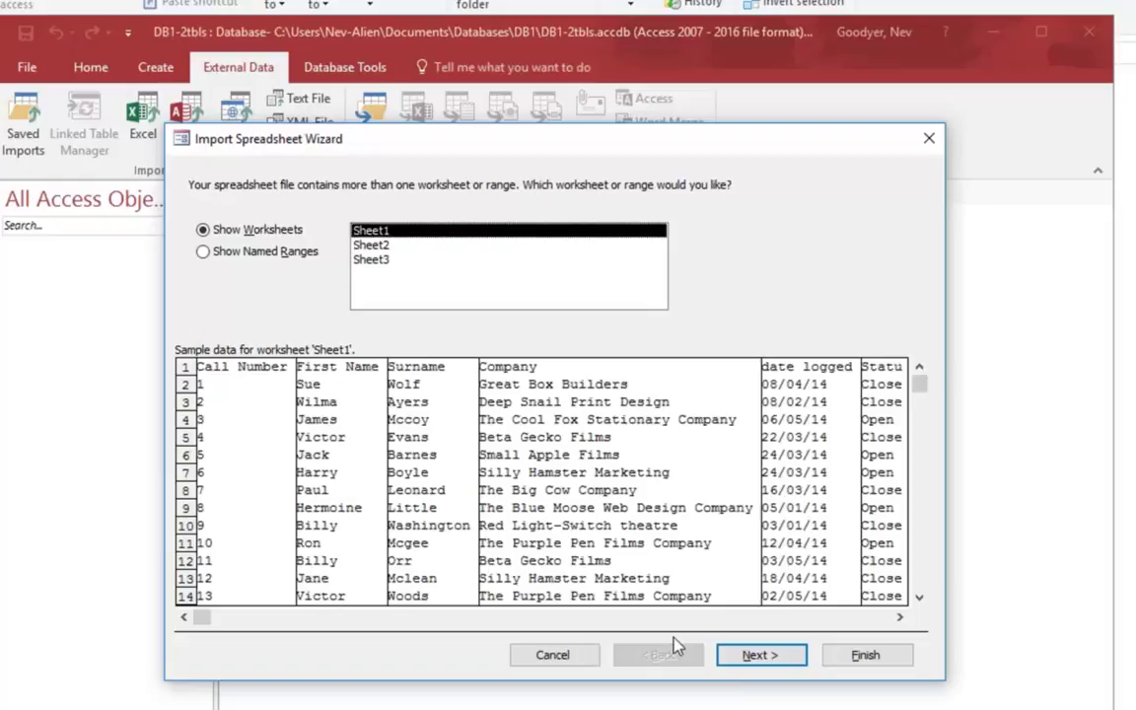
{"action": "left_click", "coordinate": [755, 655]}
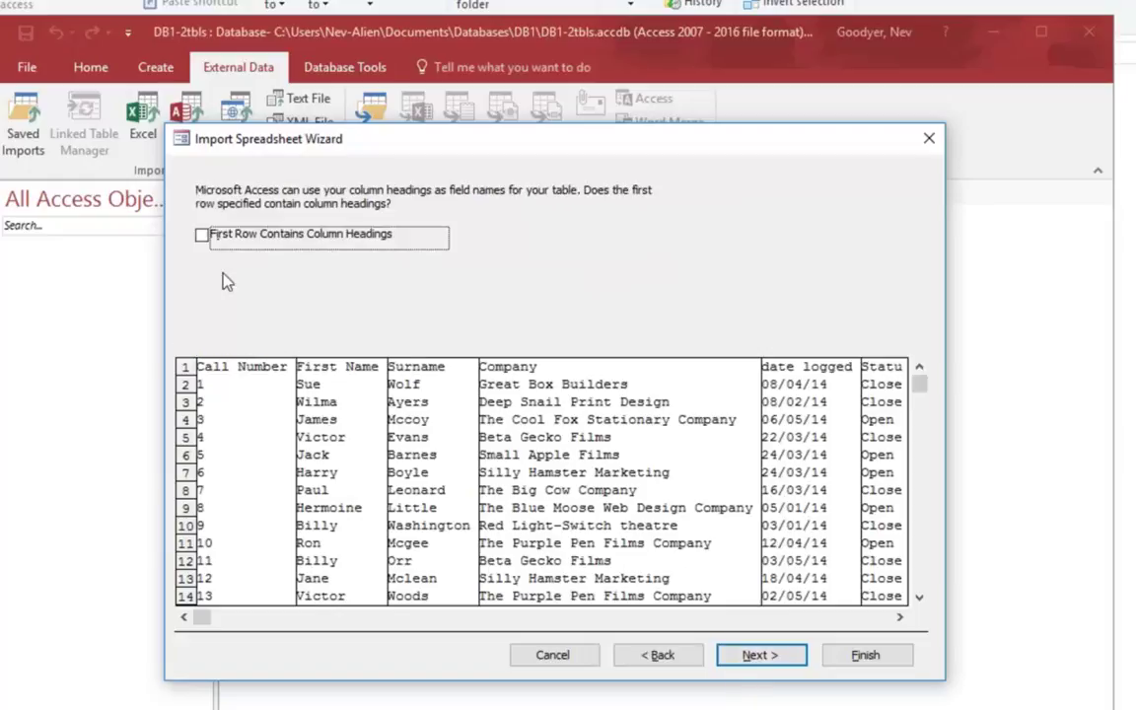
{"action": "left_click", "coordinate": [202, 238]}
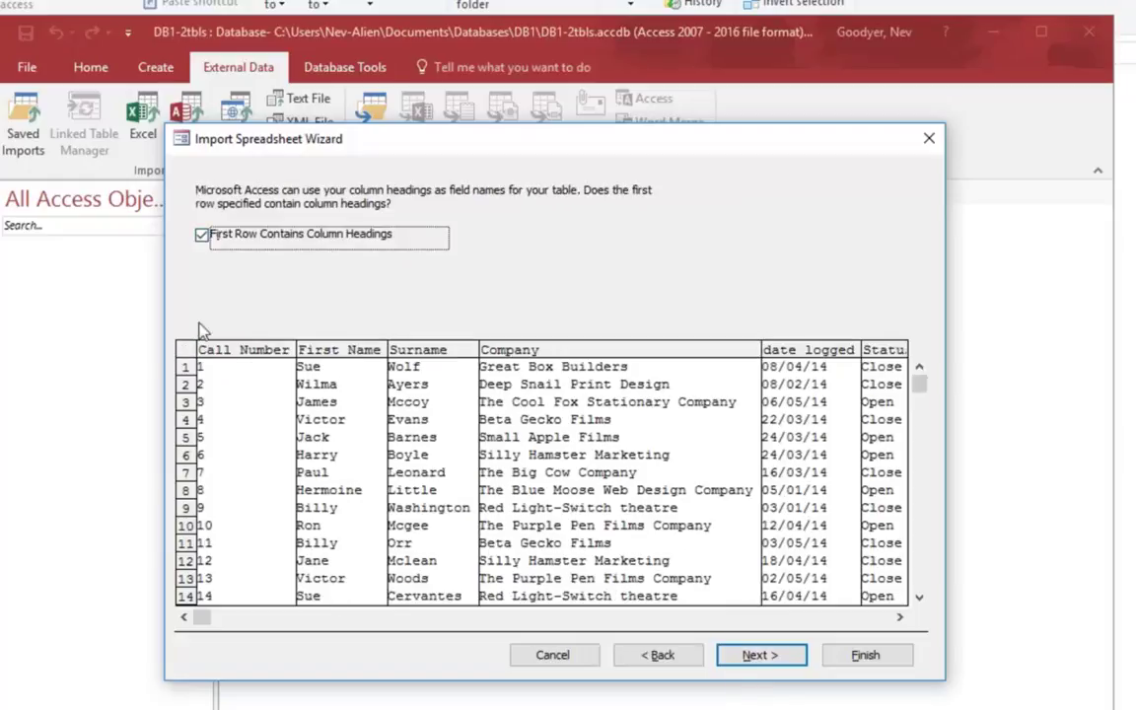
{"action": "left_click", "coordinate": [759, 655]}
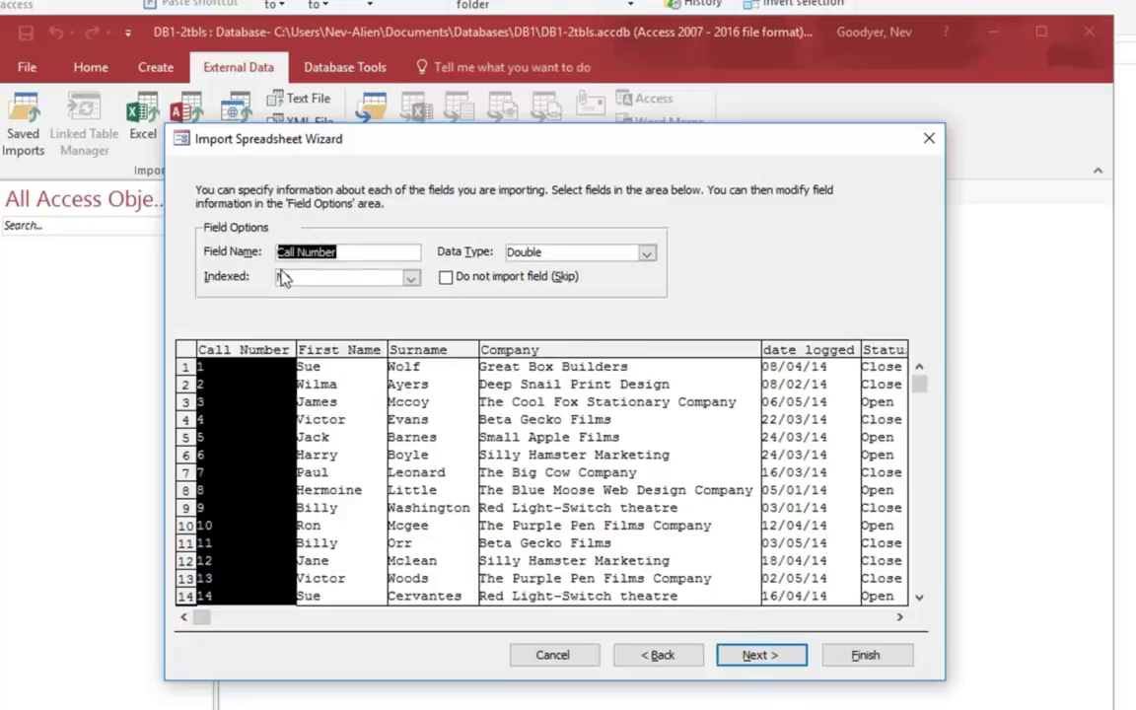
Step: Set Call Number to Long Integer and choose it as the table's own primary key
{"action": "left_click", "coordinate": [647, 254]}
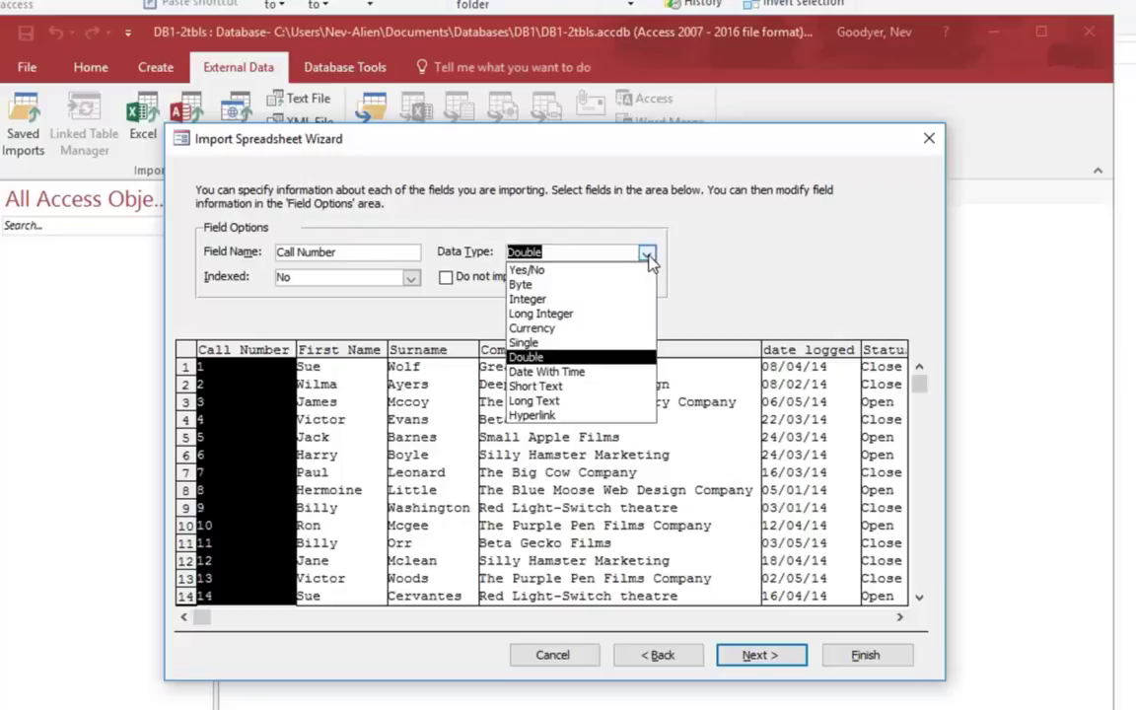
{"action": "left_click", "coordinate": [613, 314]}
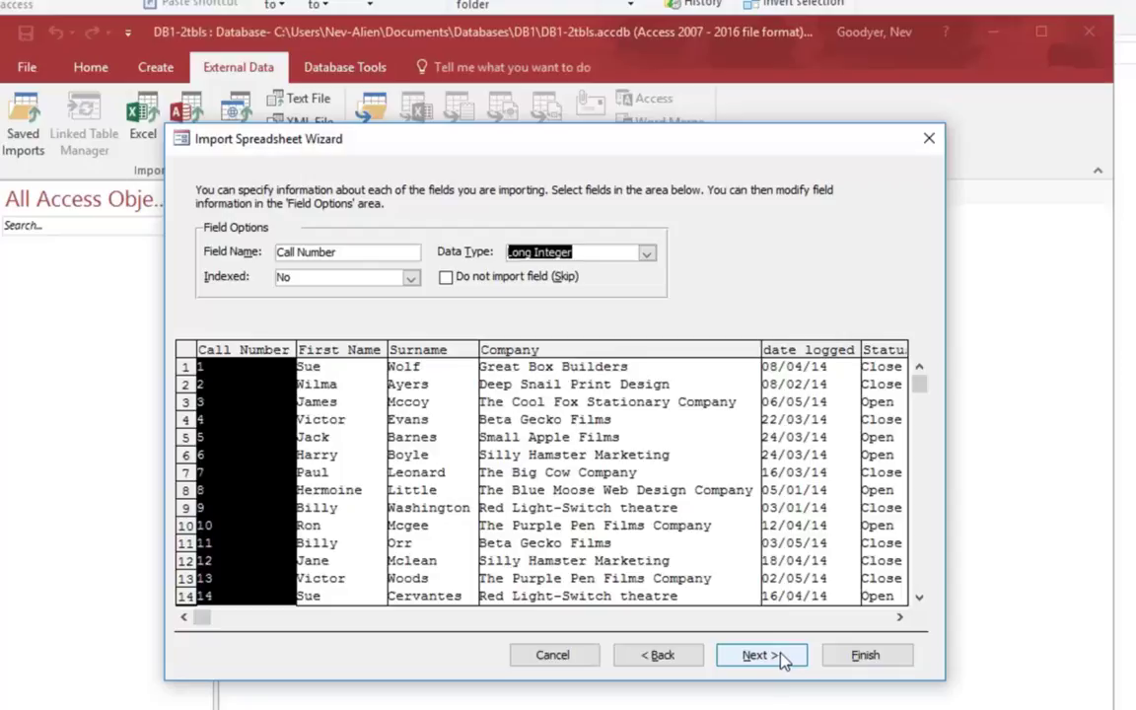
{"action": "left_click", "coordinate": [761, 655]}
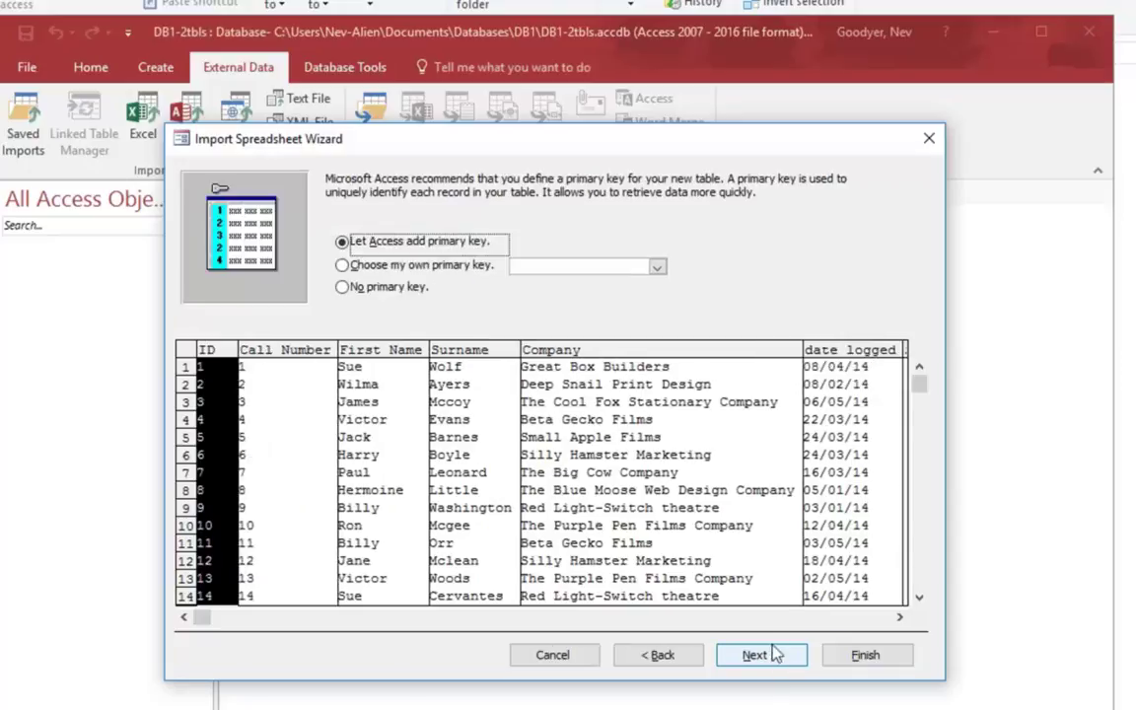
{"action": "left_click", "coordinate": [353, 269]}
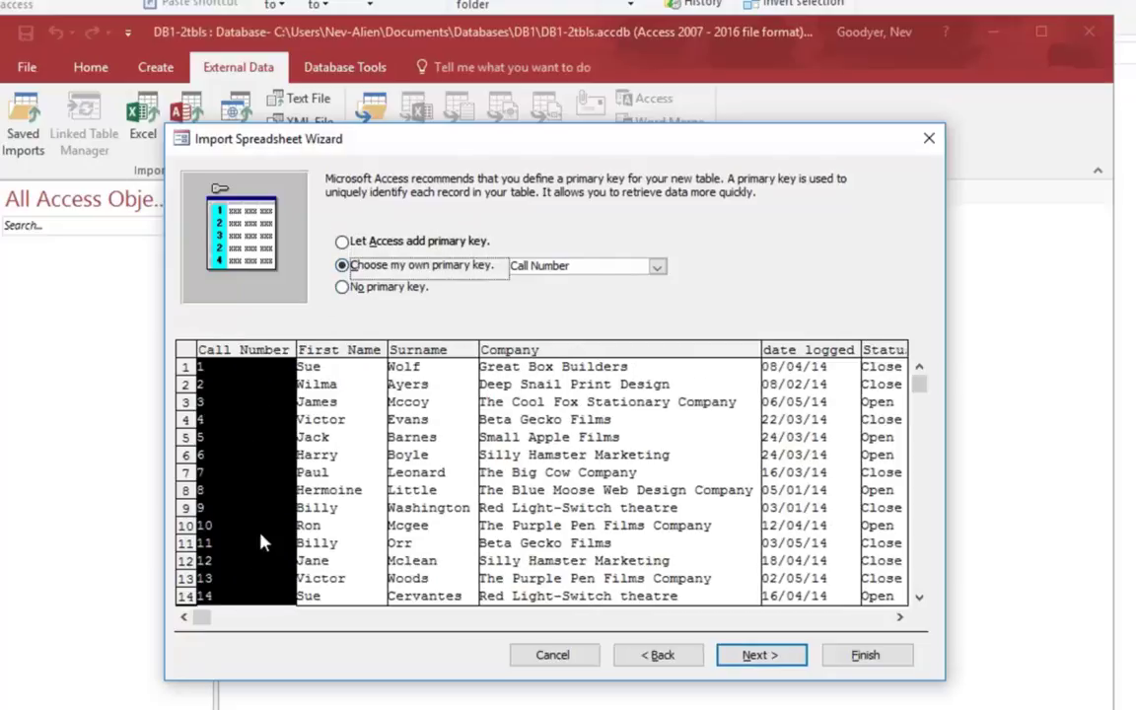
{"action": "left_click", "coordinate": [656, 267]}
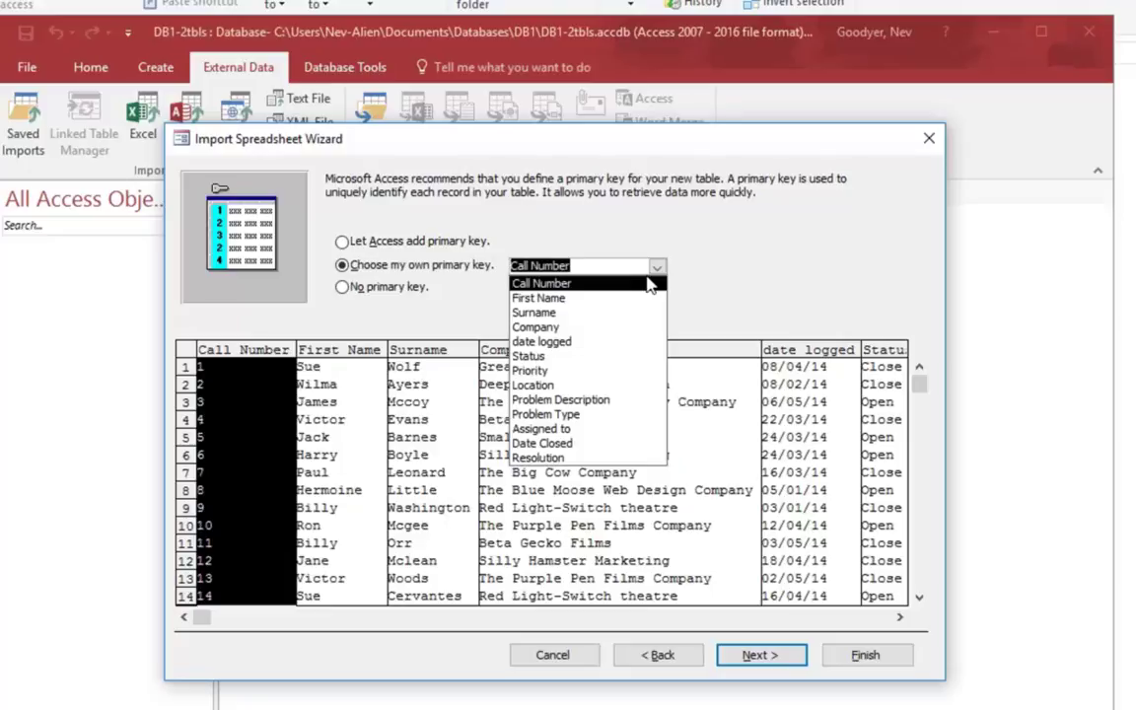
{"action": "left_click", "coordinate": [542, 283]}
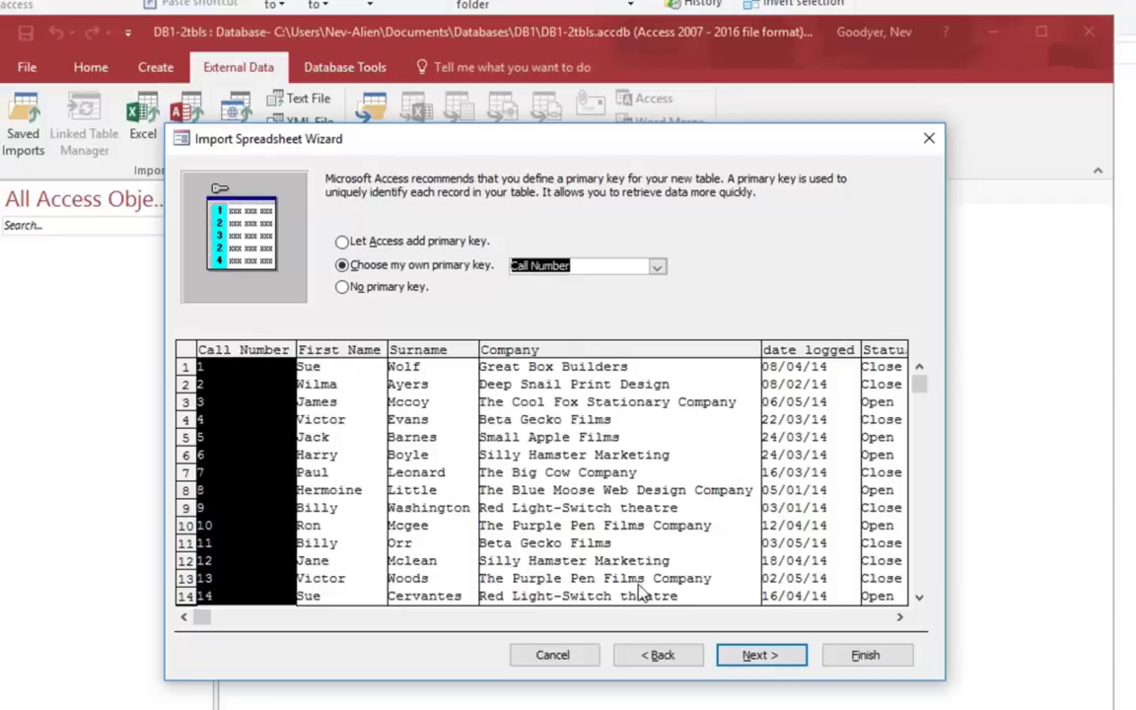
{"action": "left_click", "coordinate": [792, 657]}
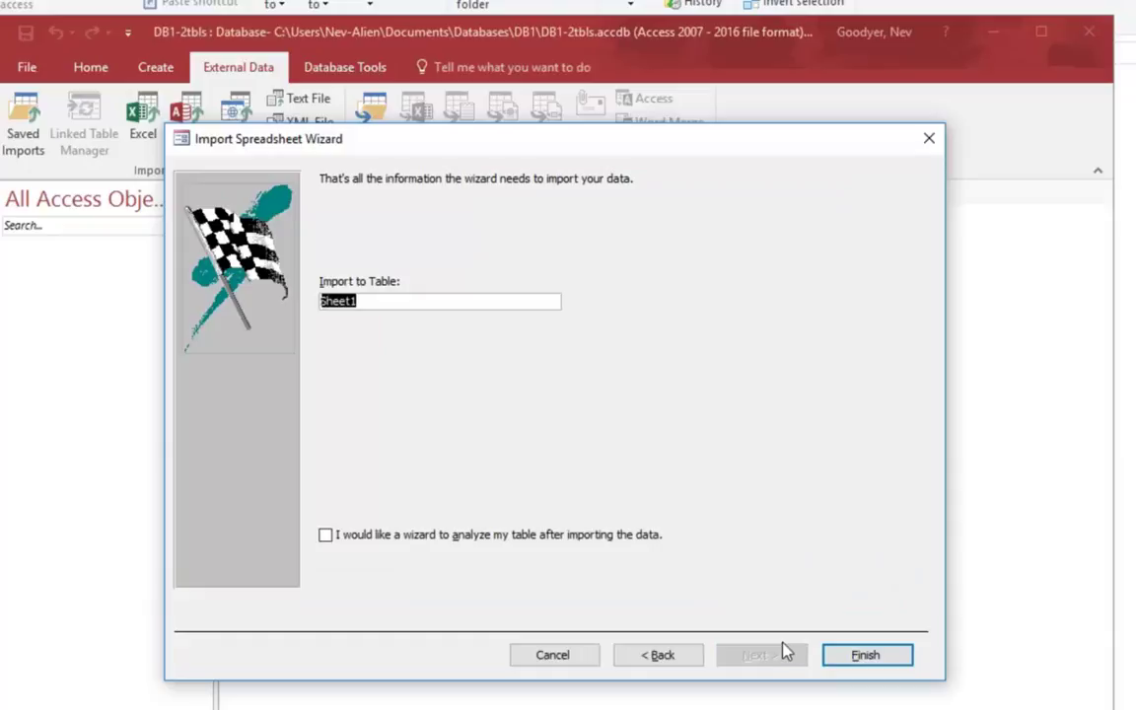
Step: Name the table tblCalls, finish without saving import steps, and open its datasheet
{"action": "type", "text": "tblCalls"}
{"action": "left_click", "coordinate": [866, 656]}
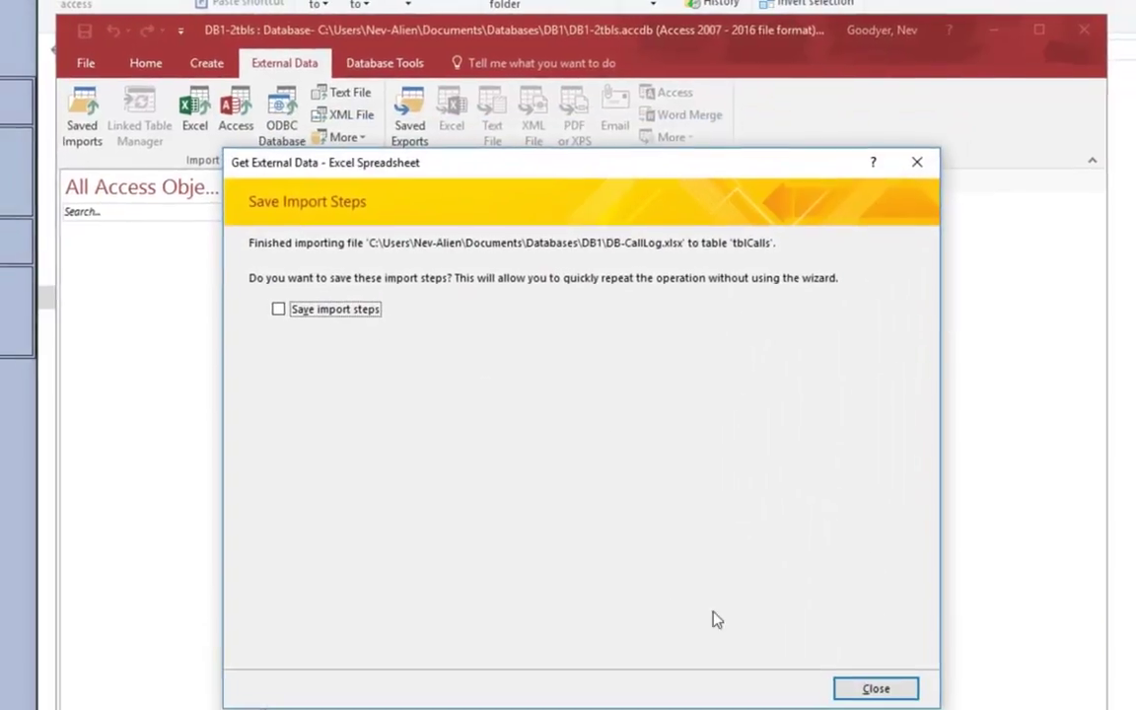
{"action": "left_click", "coordinate": [874, 673]}
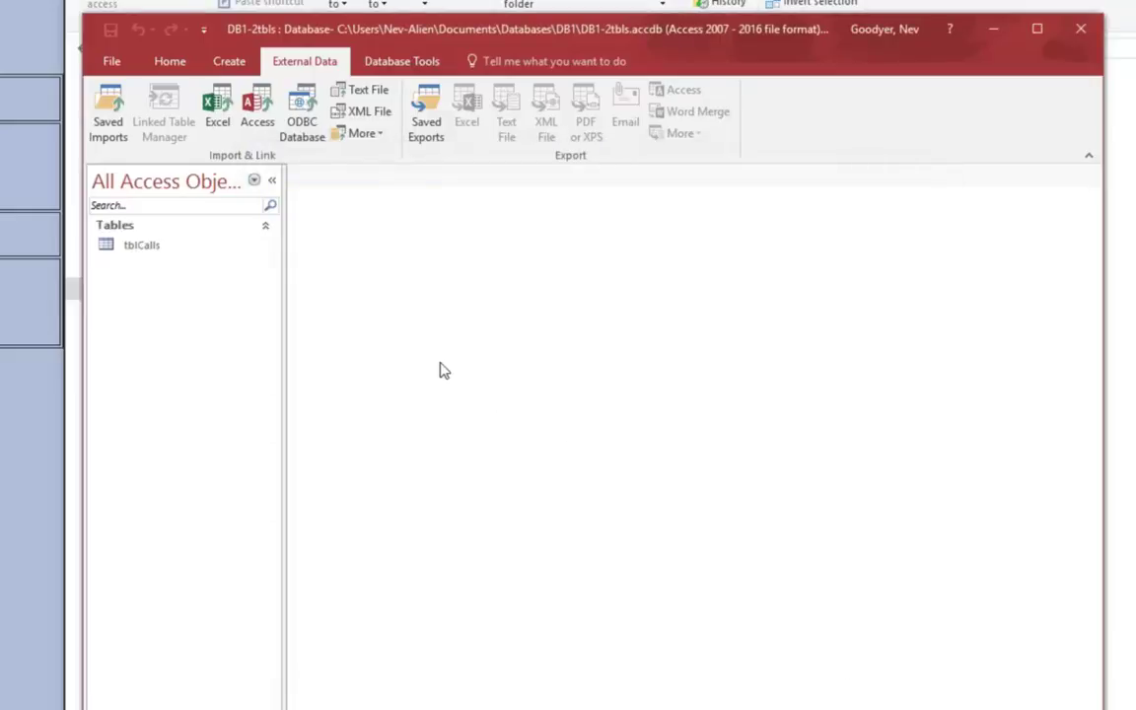
{"action": "double_click", "coordinate": [142, 247]}
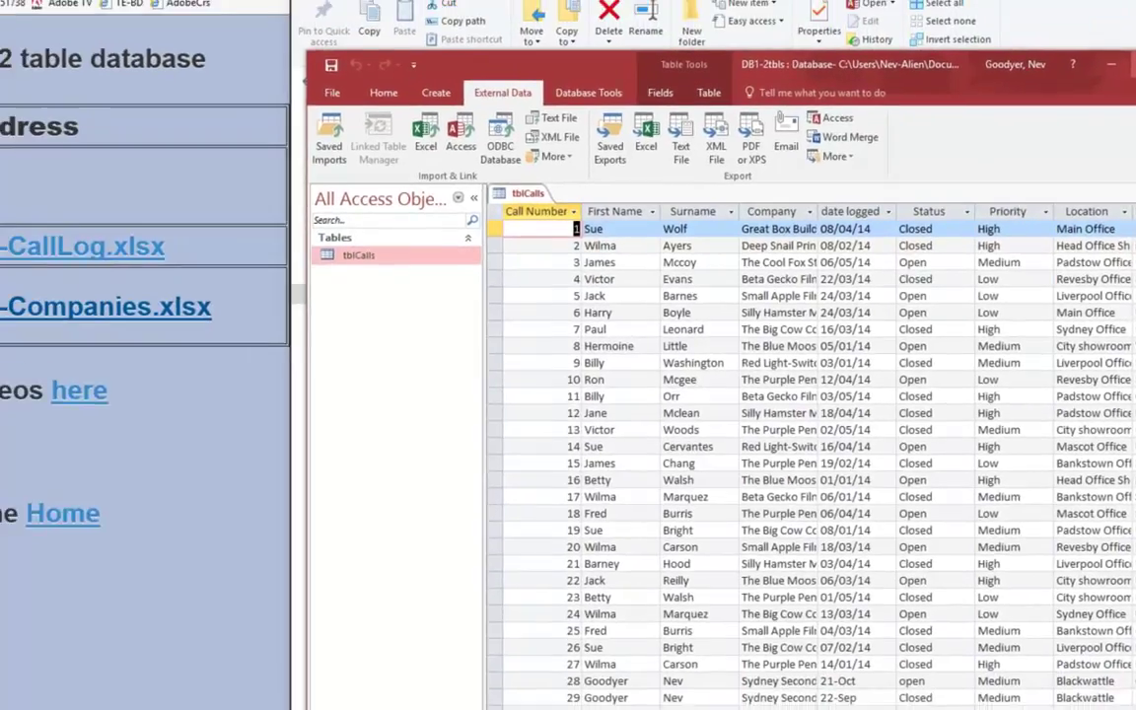
Step: Maximize Access and start importing DB-Companies.xlsx into a new table
{"action": "key", "text": "super+Up"}
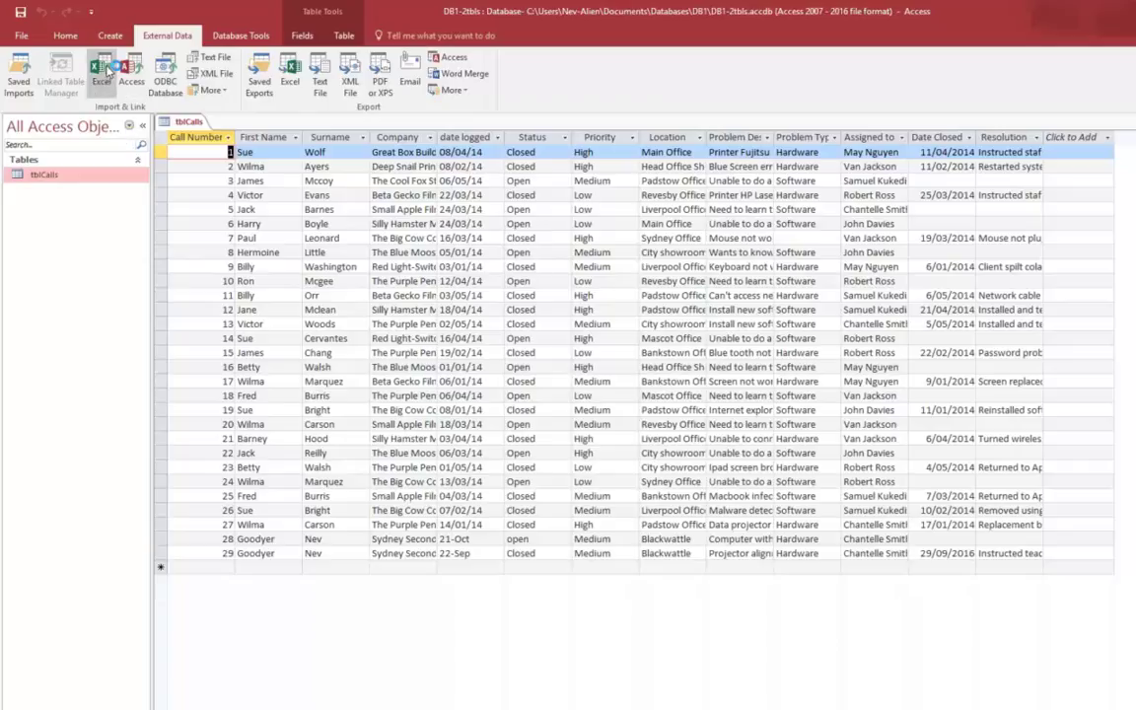
{"action": "left_click", "coordinate": [101, 69]}
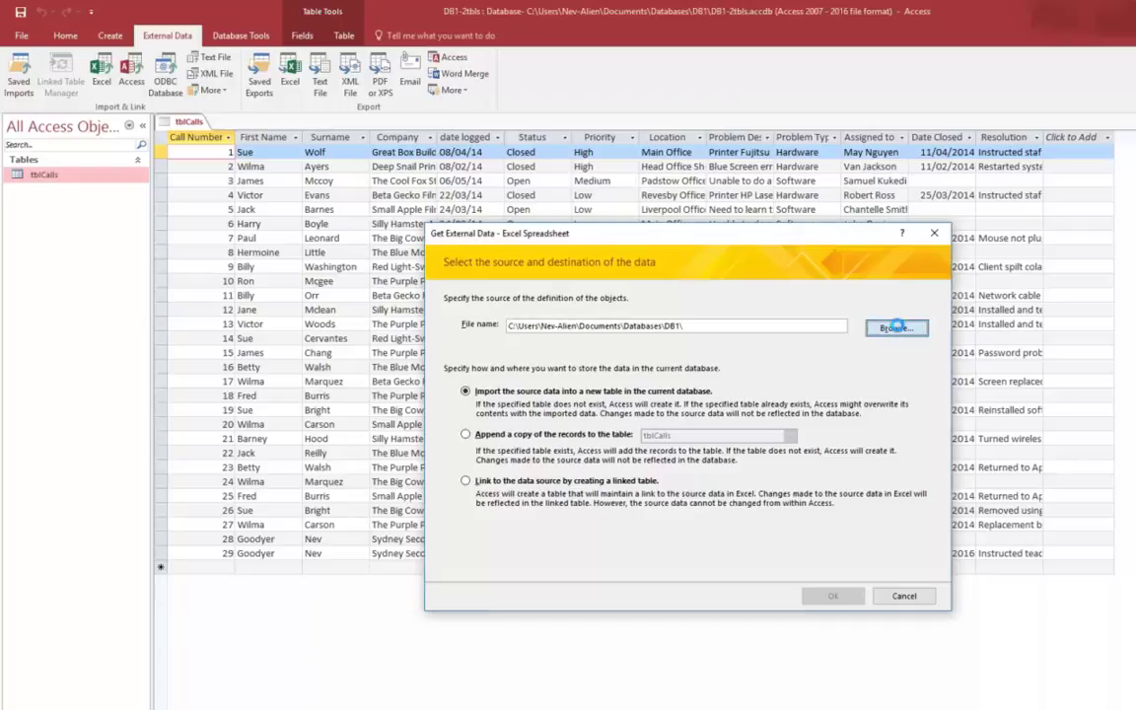
{"action": "left_click", "coordinate": [897, 327]}
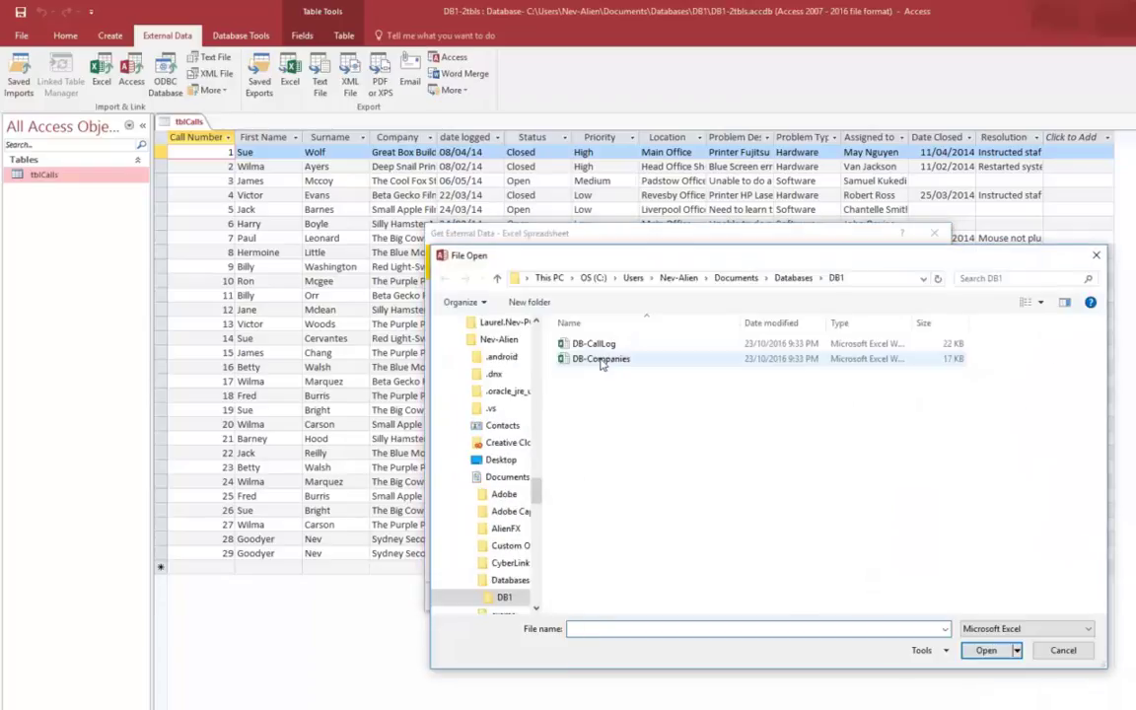
{"action": "double_click", "coordinate": [601, 359]}
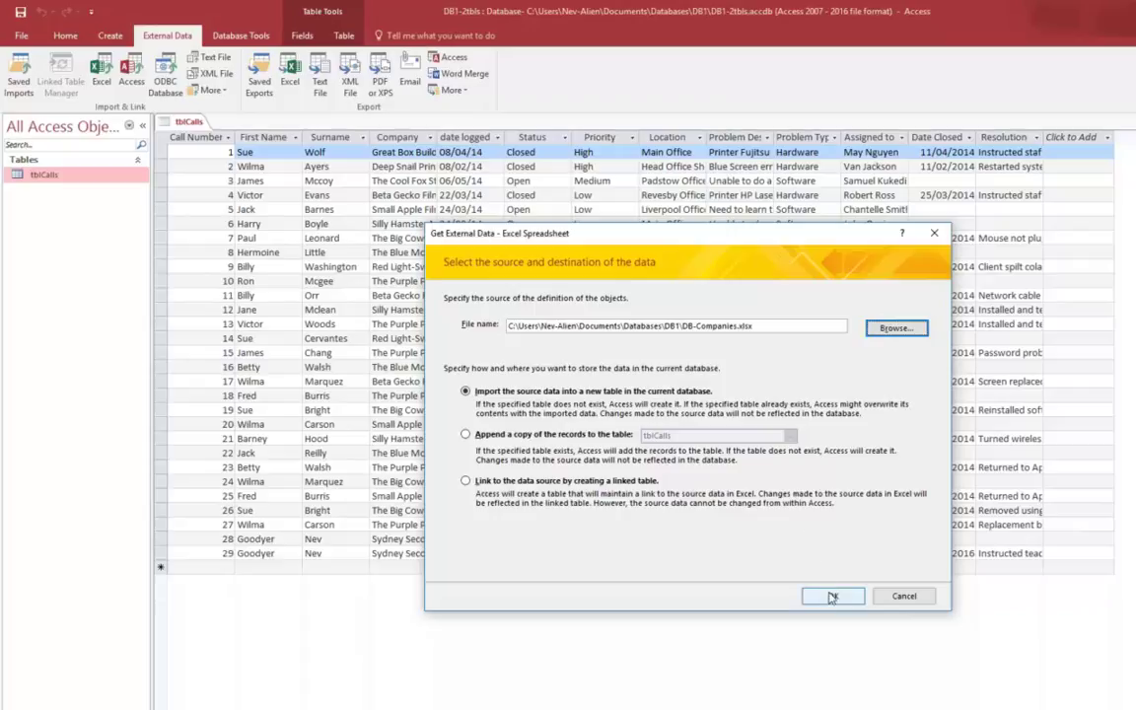
{"action": "left_click", "coordinate": [835, 598]}
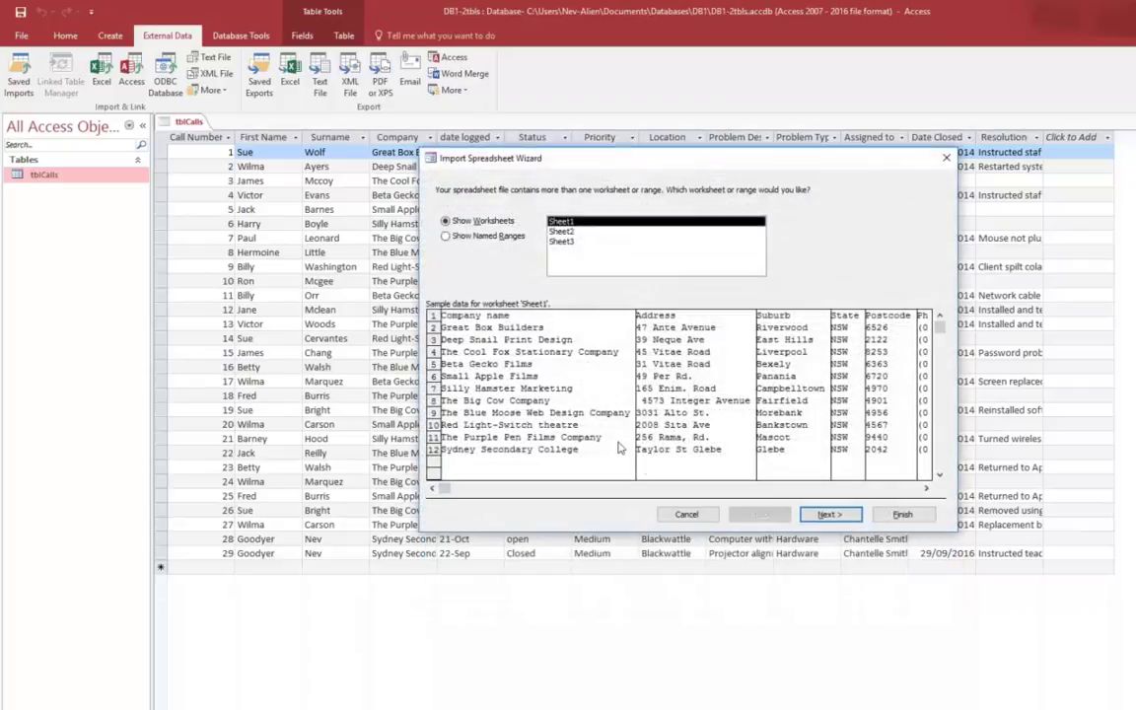
Step: Accept Sheet1, treat the first row as headings, and make Company name the primary key
{"action": "left_click", "coordinate": [827, 514]}
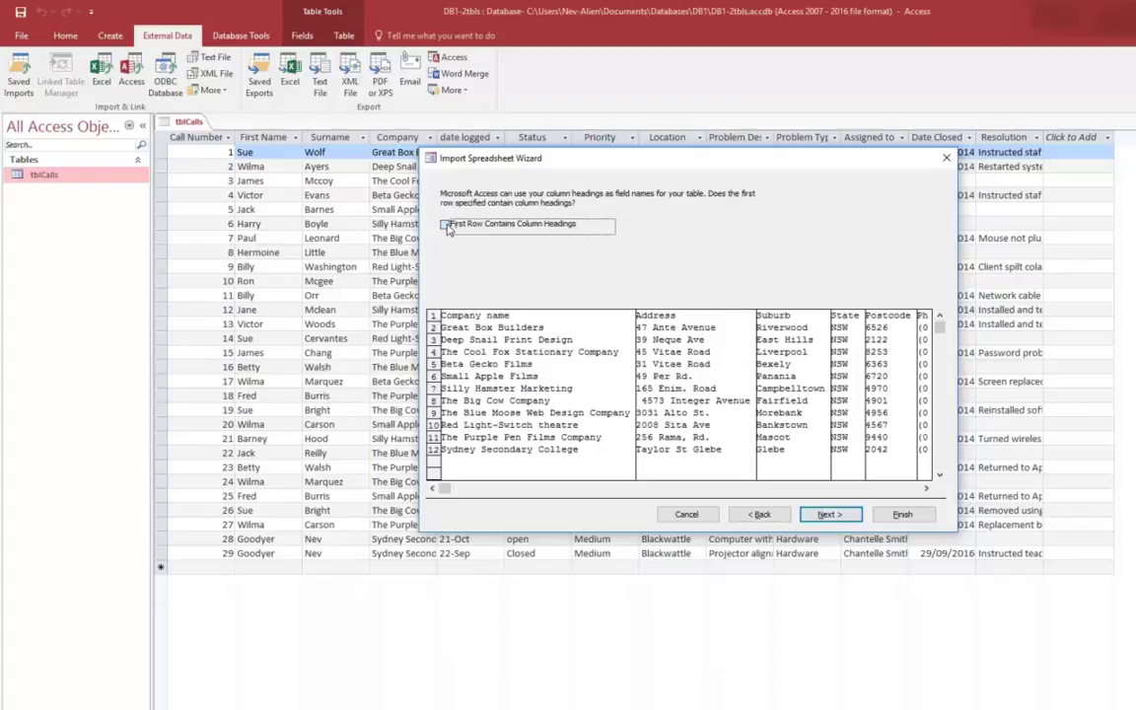
{"action": "left_click", "coordinate": [446, 225]}
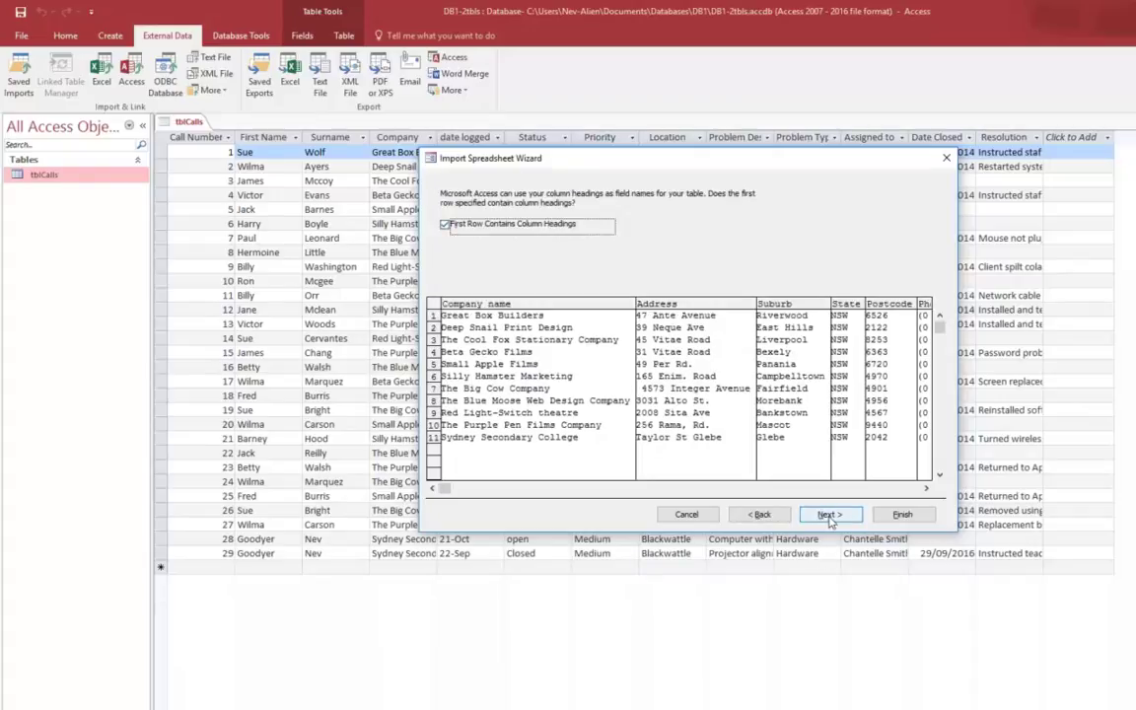
{"action": "left_click", "coordinate": [829, 514]}
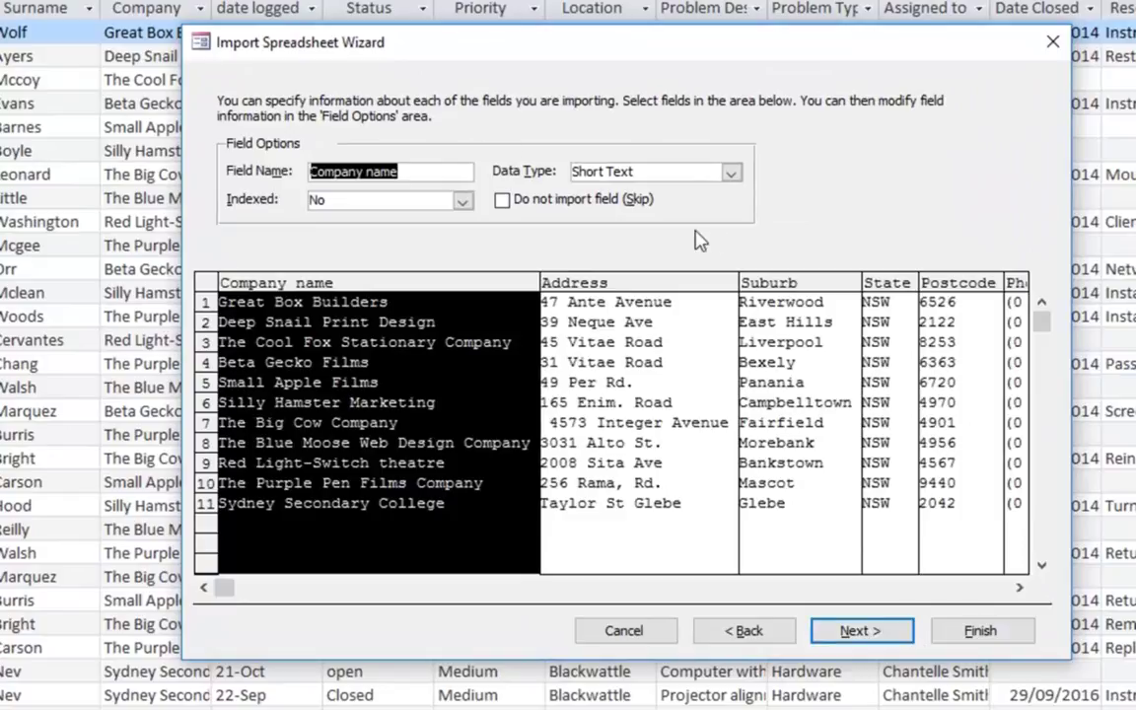
{"action": "left_click", "coordinate": [861, 631]}
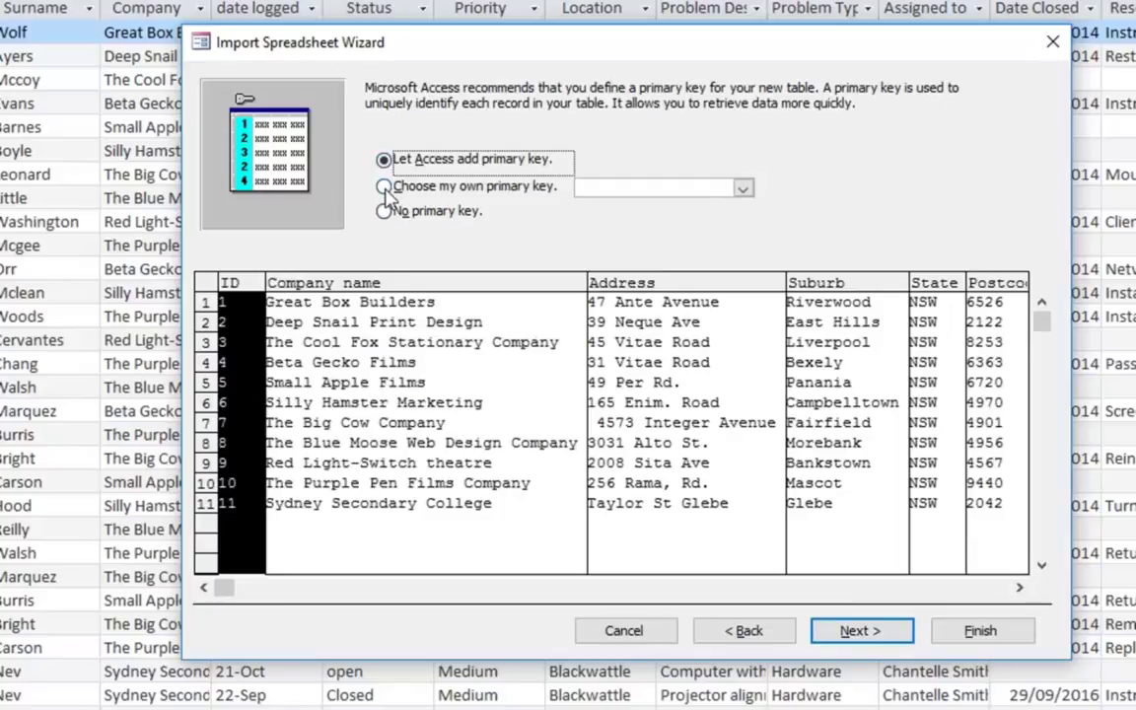
{"action": "left_click", "coordinate": [385, 187]}
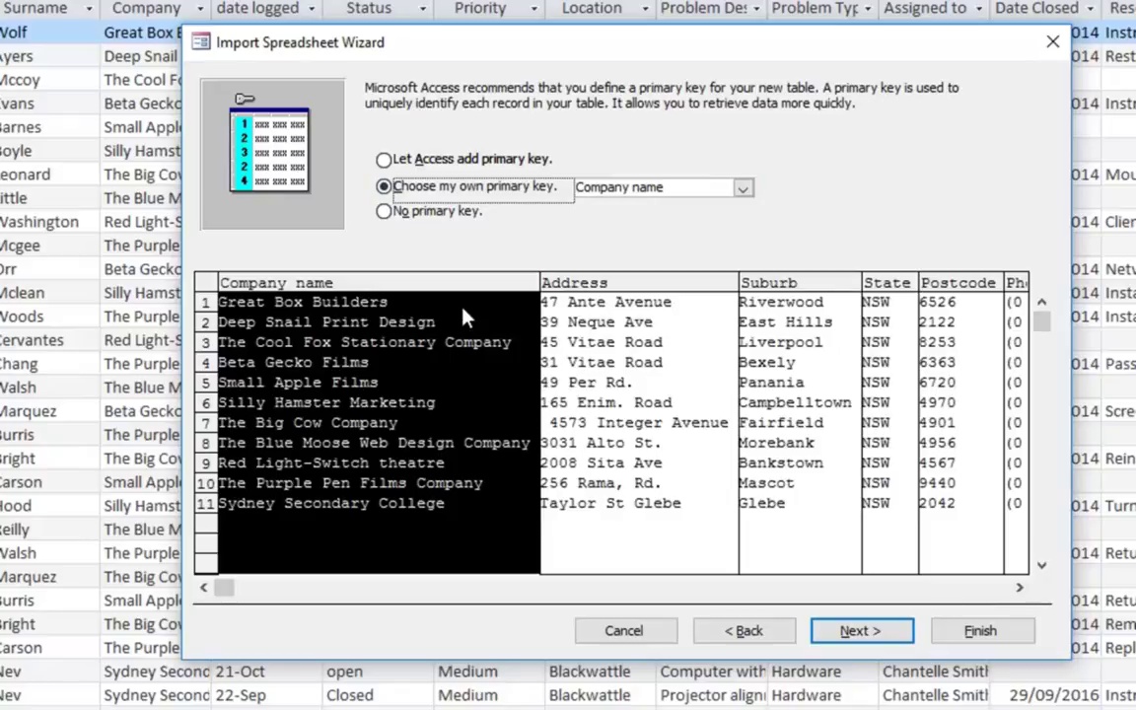
{"action": "left_click", "coordinate": [879, 637]}
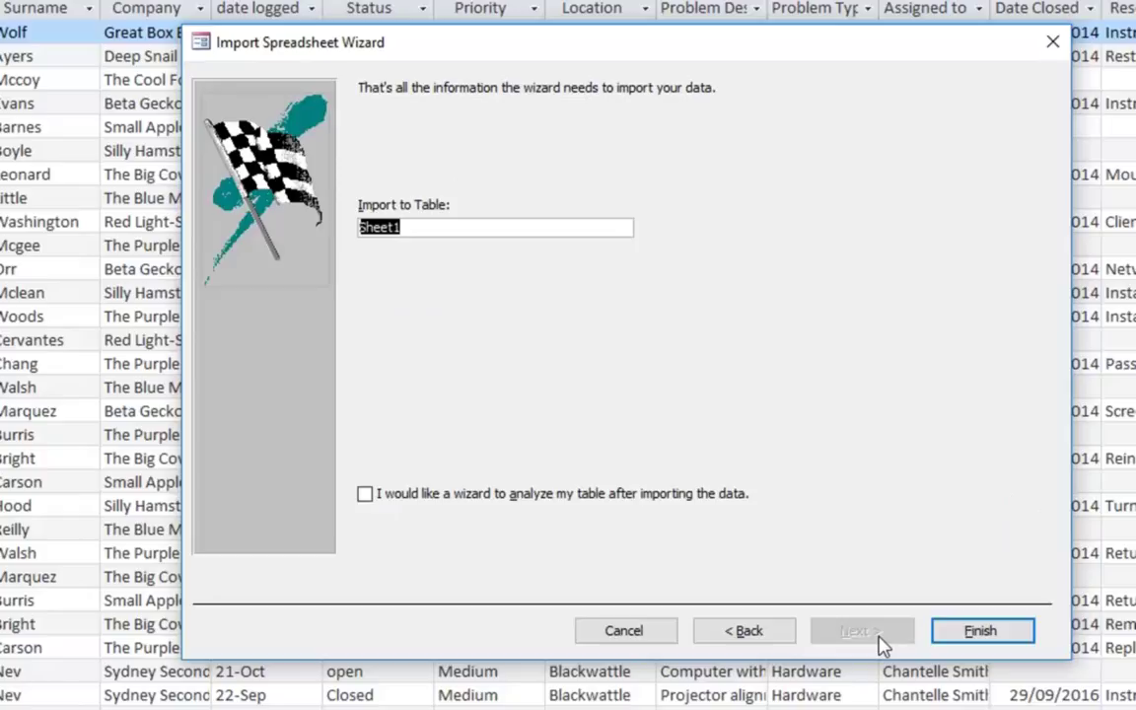
Step: Enter tblCompanies as the table name and finish the import
{"action": "type", "text": "tblCompa"}
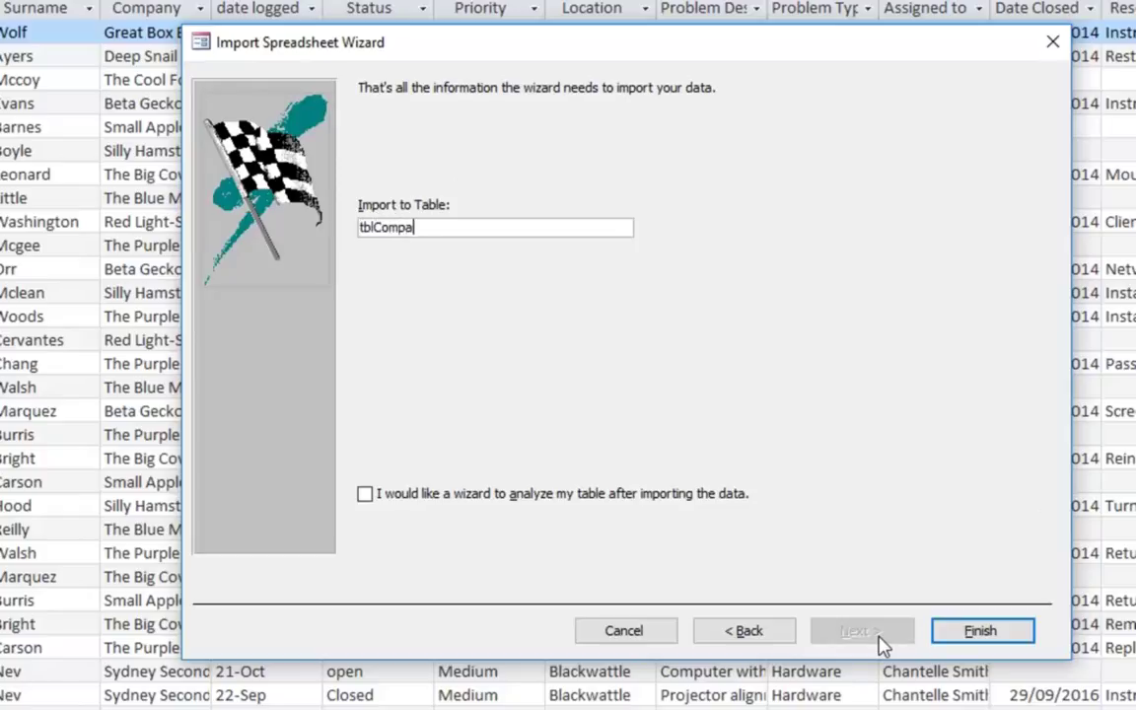
{"action": "type", "text": "nies"}
{"action": "key", "text": "Return"}
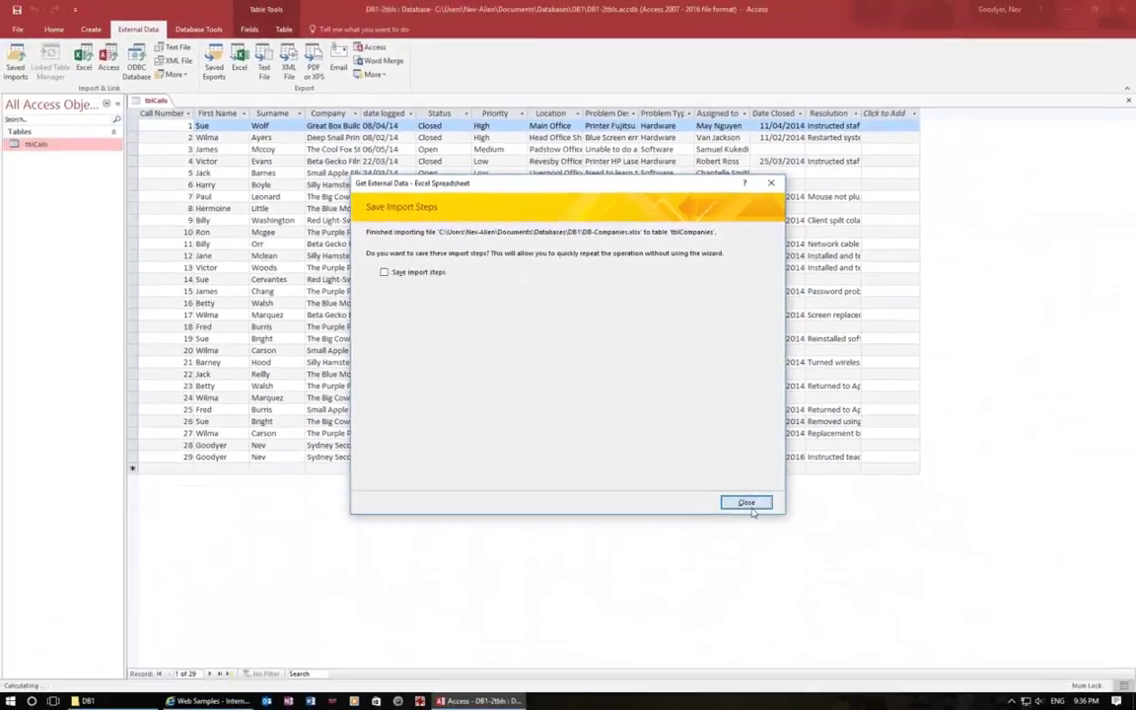
Step: Skip saving import steps, open tblCompanies, and switch between it and tblCalls, ending on tblCalls
{"action": "left_click", "coordinate": [806, 573]}
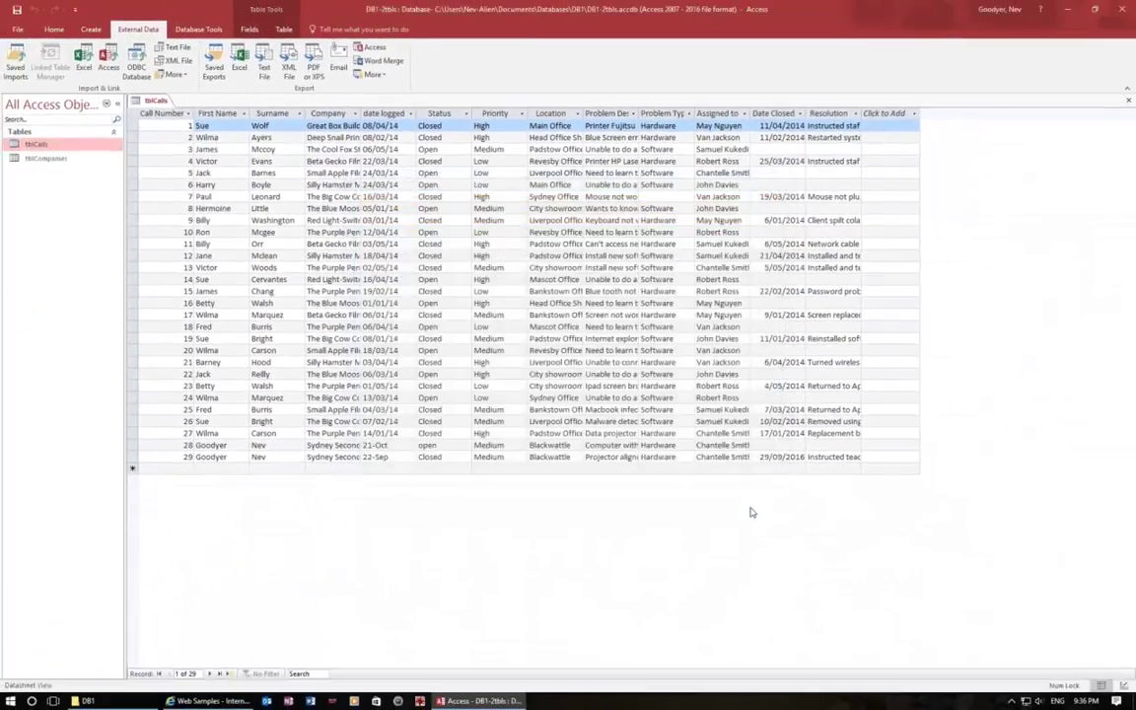
{"action": "double_click", "coordinate": [27, 160]}
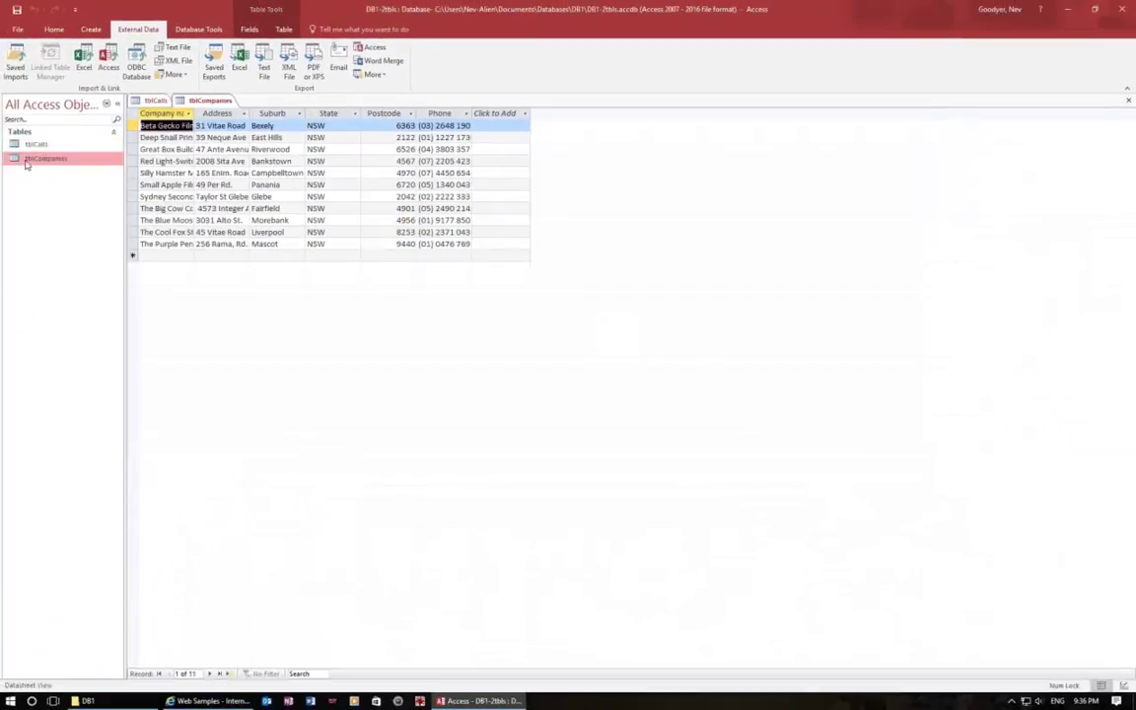
{"action": "left_click", "coordinate": [22, 146]}
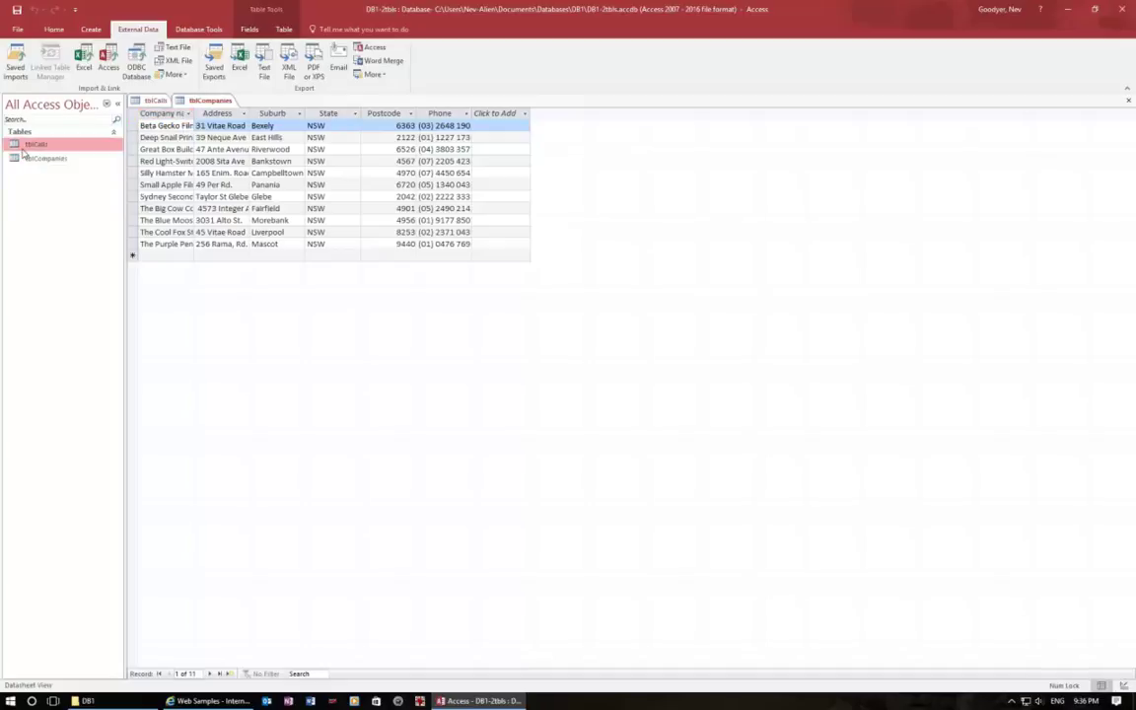
{"action": "double_click", "coordinate": [23, 146]}
{"action": "double_click", "coordinate": [27, 157]}
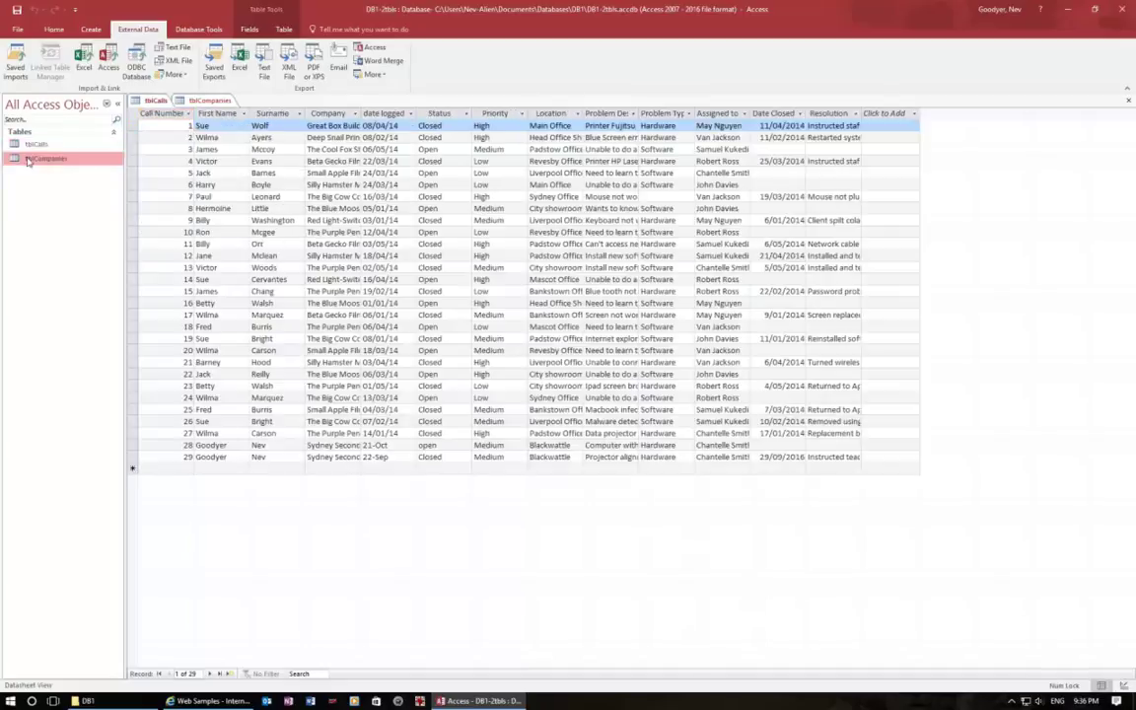
{"action": "left_click", "coordinate": [24, 146]}
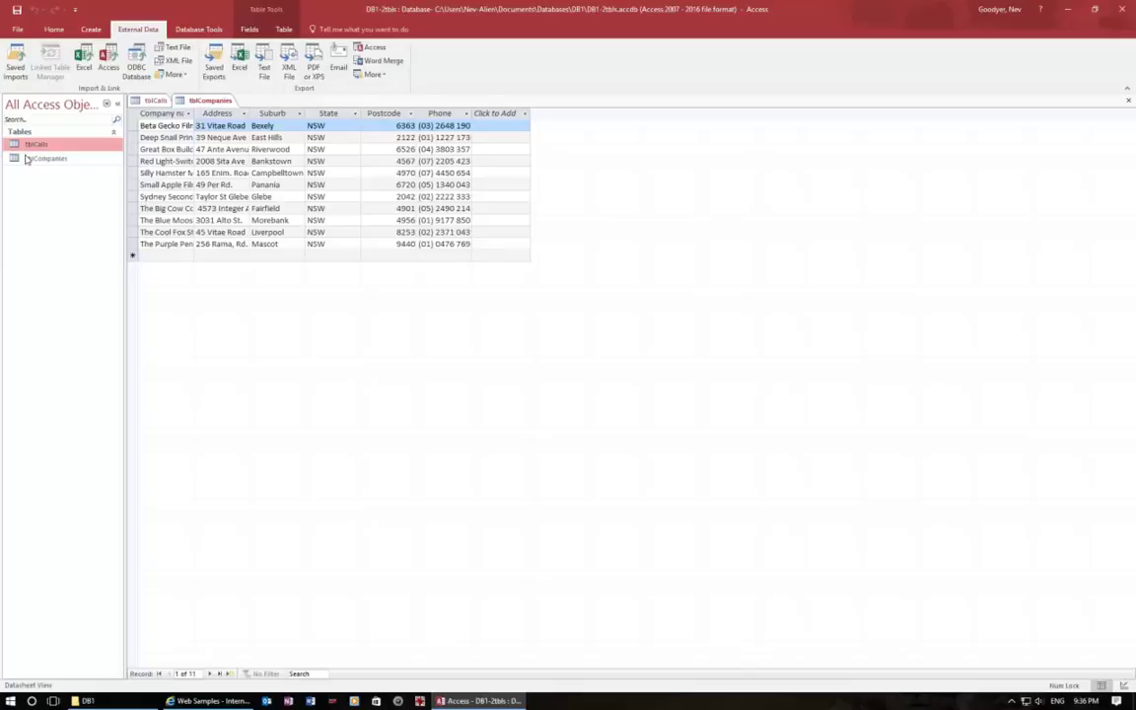
{"action": "left_click", "coordinate": [27, 158]}
{"action": "double_click", "coordinate": [24, 146]}
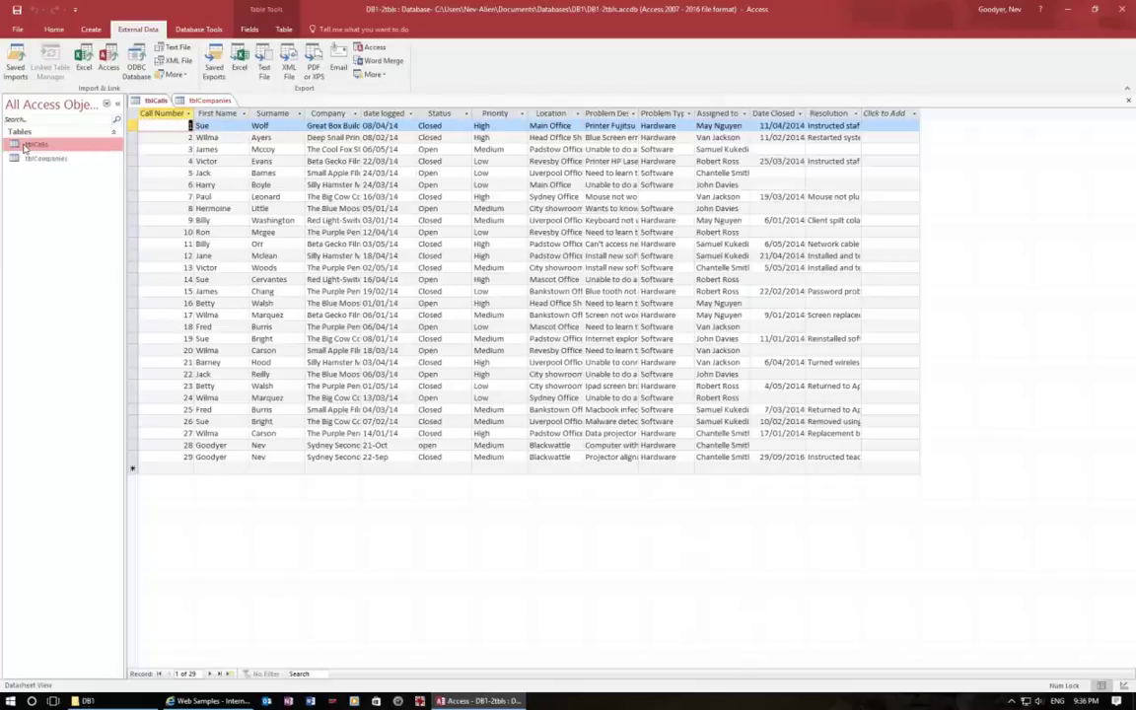